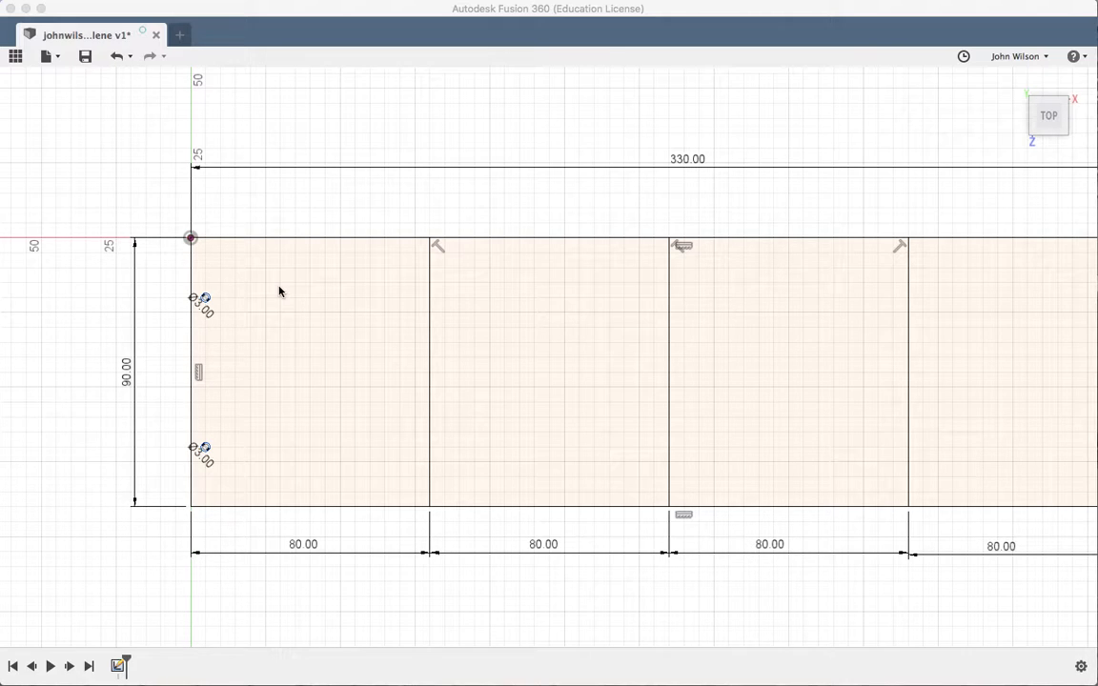
Offset the outer rectangle of the sketch 12 mm inward to form a border
left_click(393, 120)
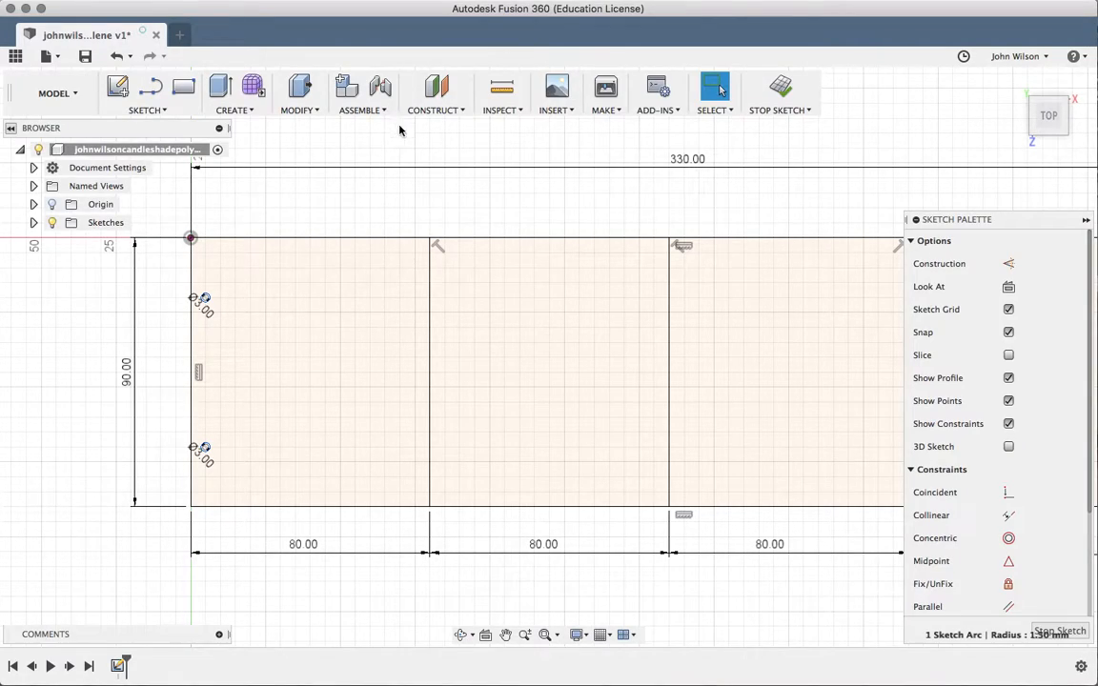
key("o")
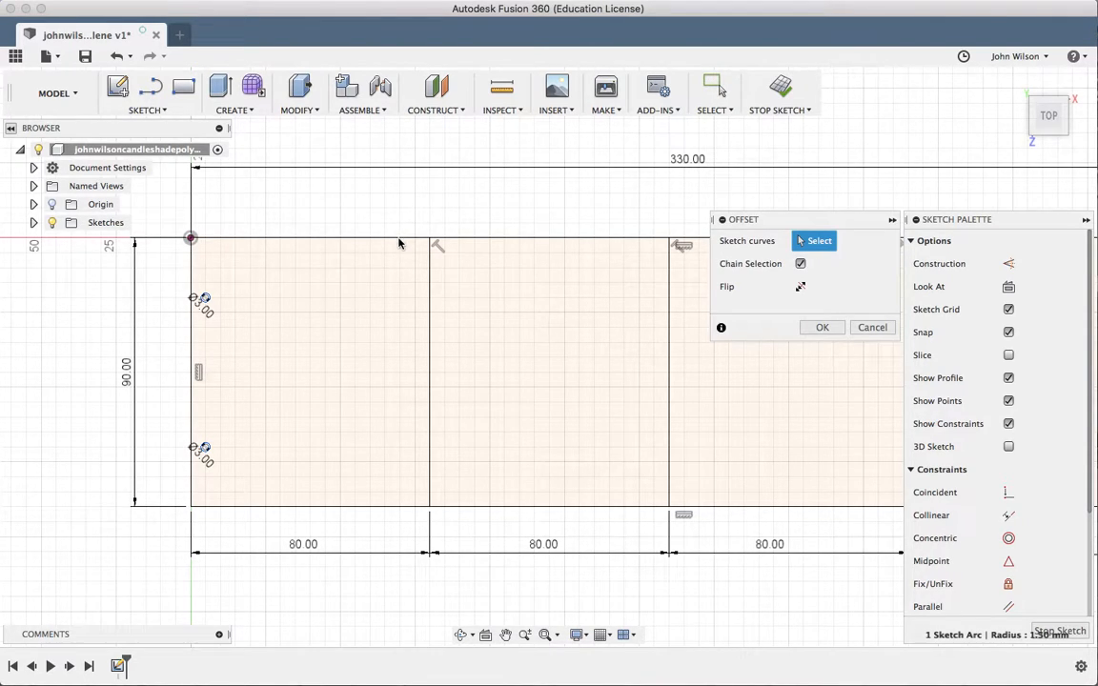
left_click(455, 514)
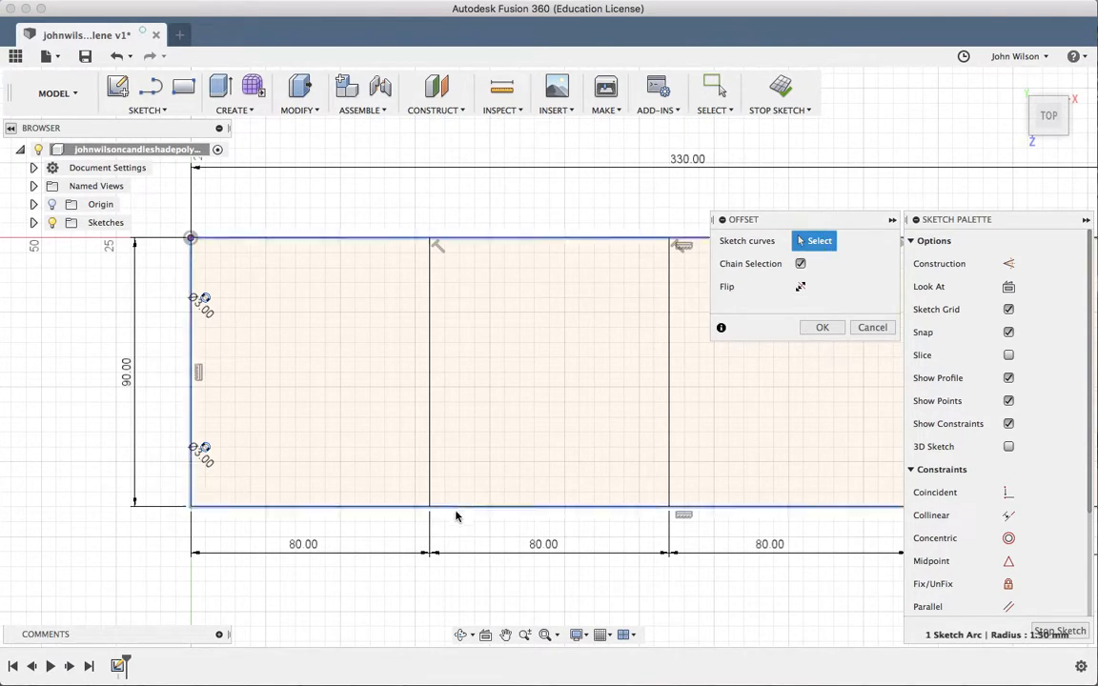
left_click(407, 504)
left_click_drag(407, 503, 410, 474)
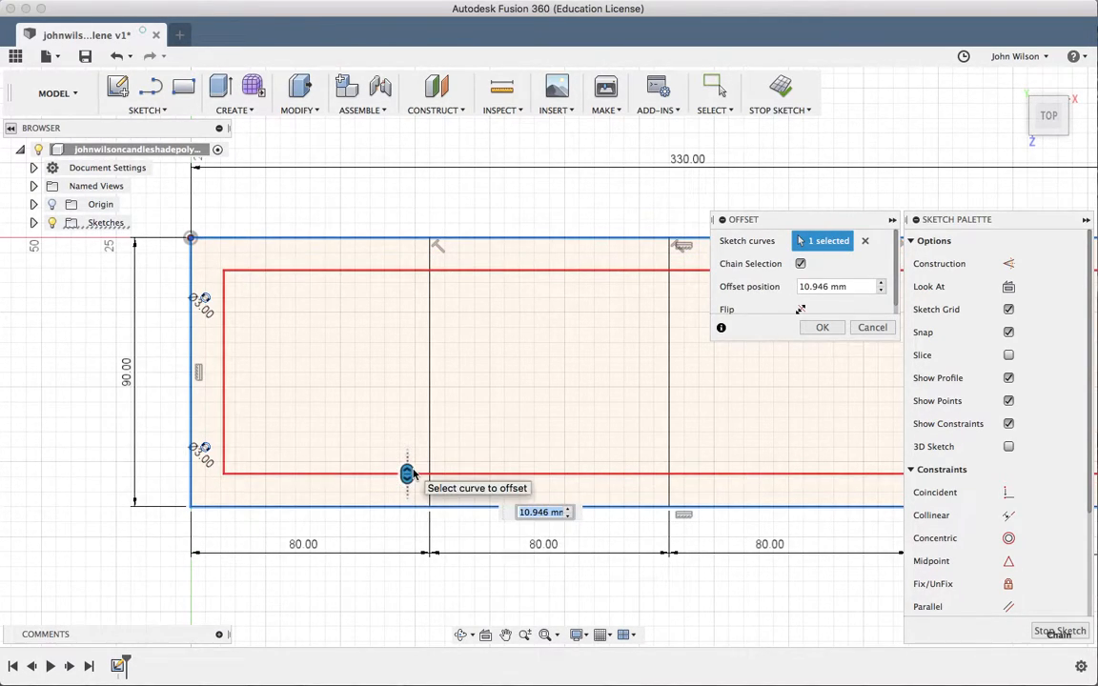
type("12")
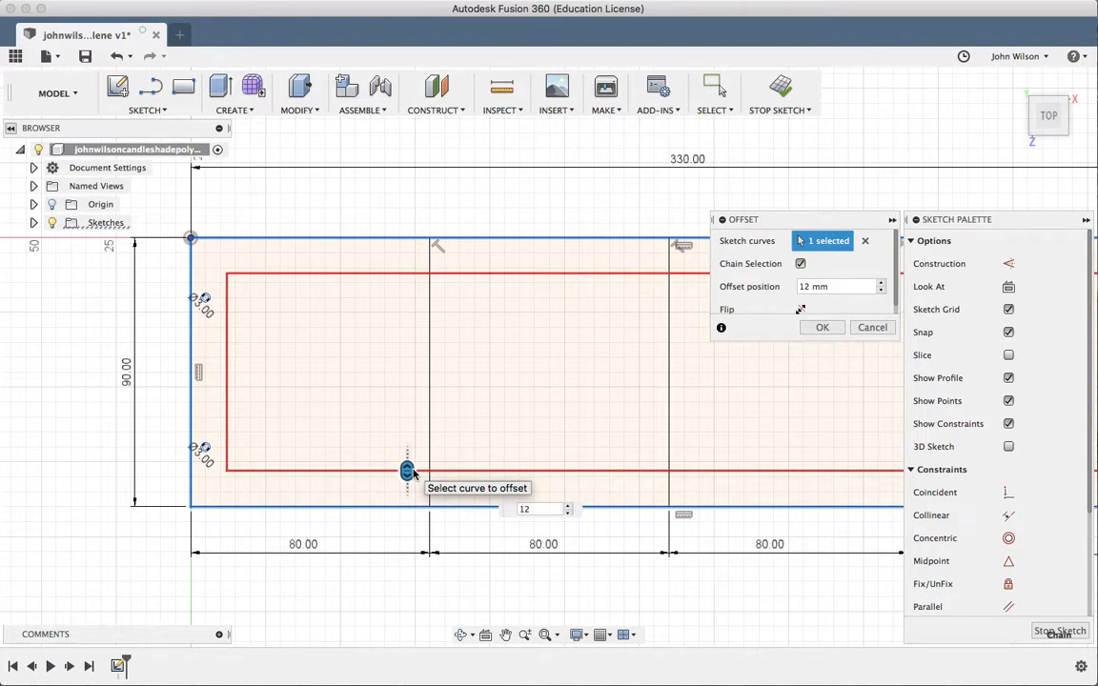
key("Return")
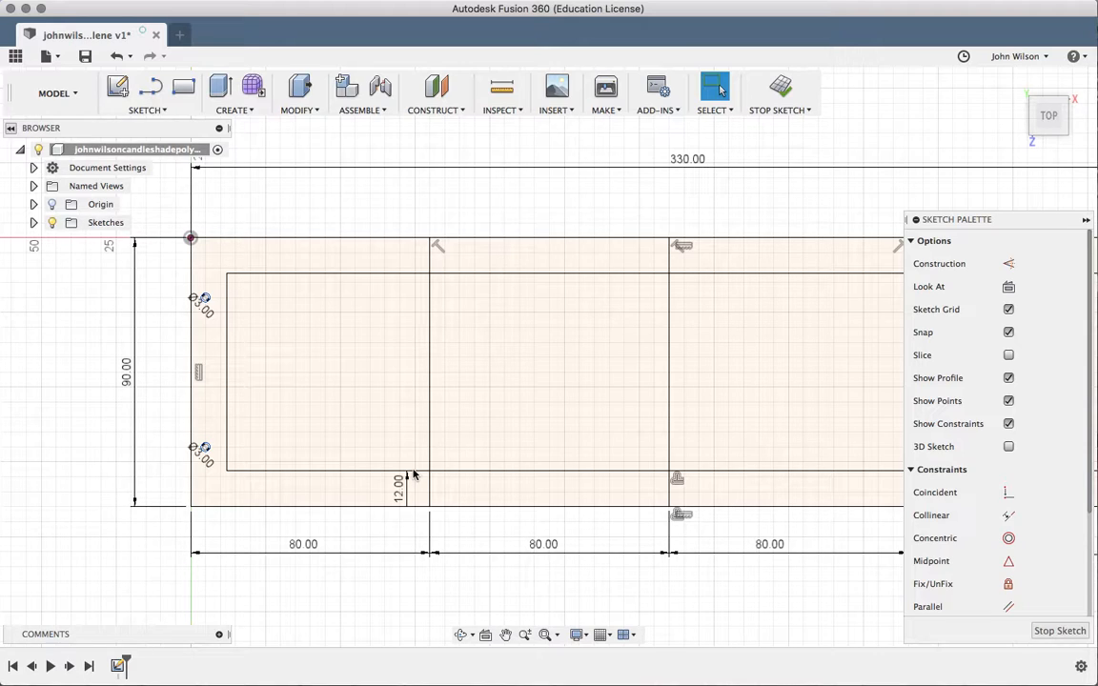
Offset the first vertical divider line from the origin end 12 mm to its left
key("o")
left_click(429, 407)
left_click_drag(431, 407, 400, 406)
type("1")
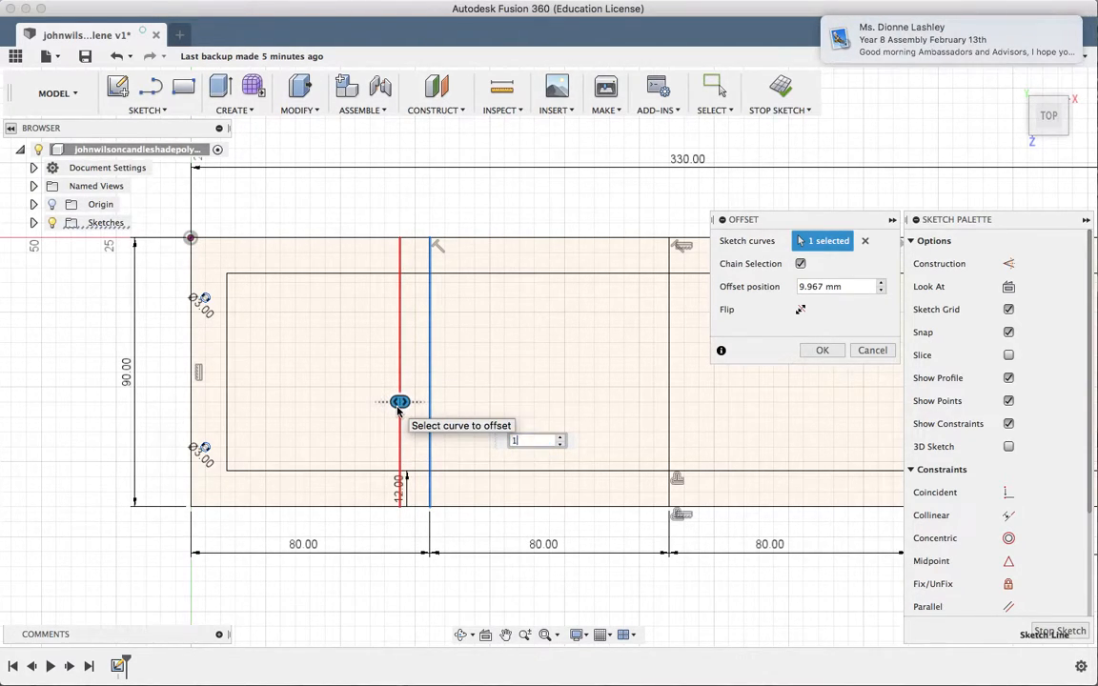
type("2")
key("Return")
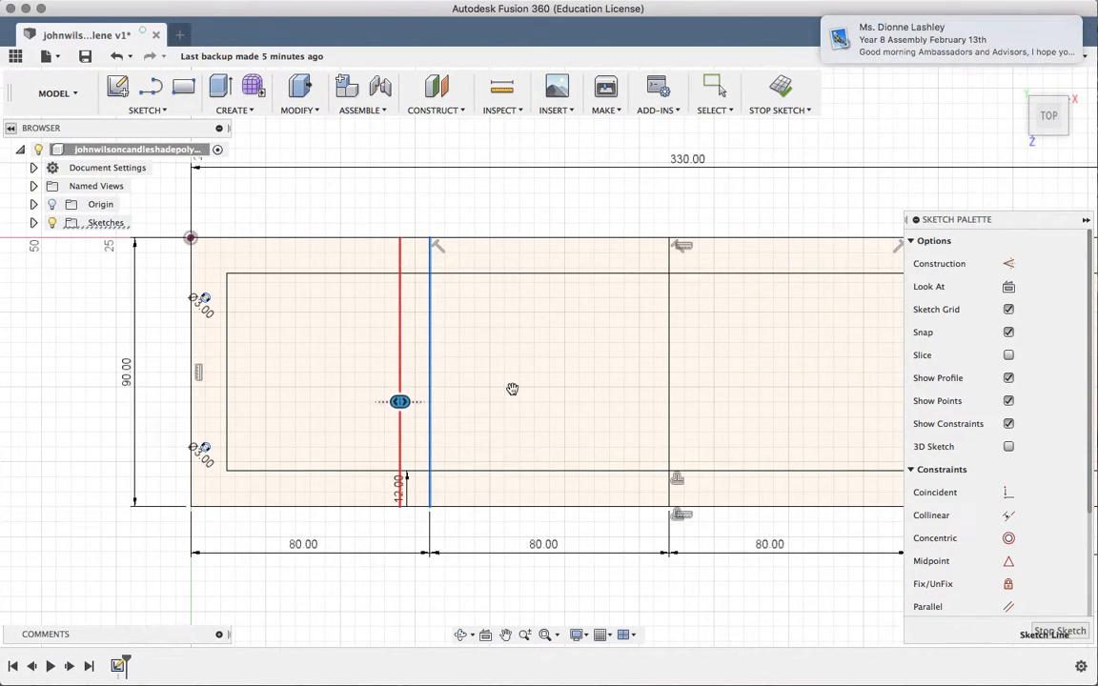
Offset the same first divider line 12 mm to its right
key("o")
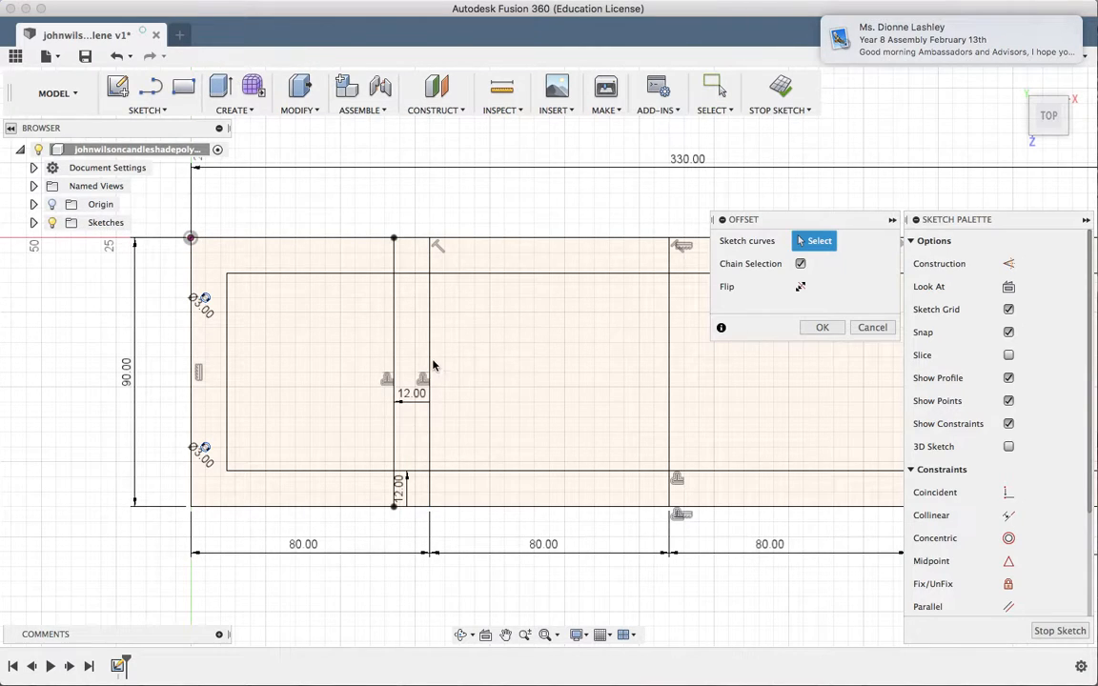
left_click(430, 360)
left_click_drag(434, 360, 465, 366)
type("12")
key("Return")
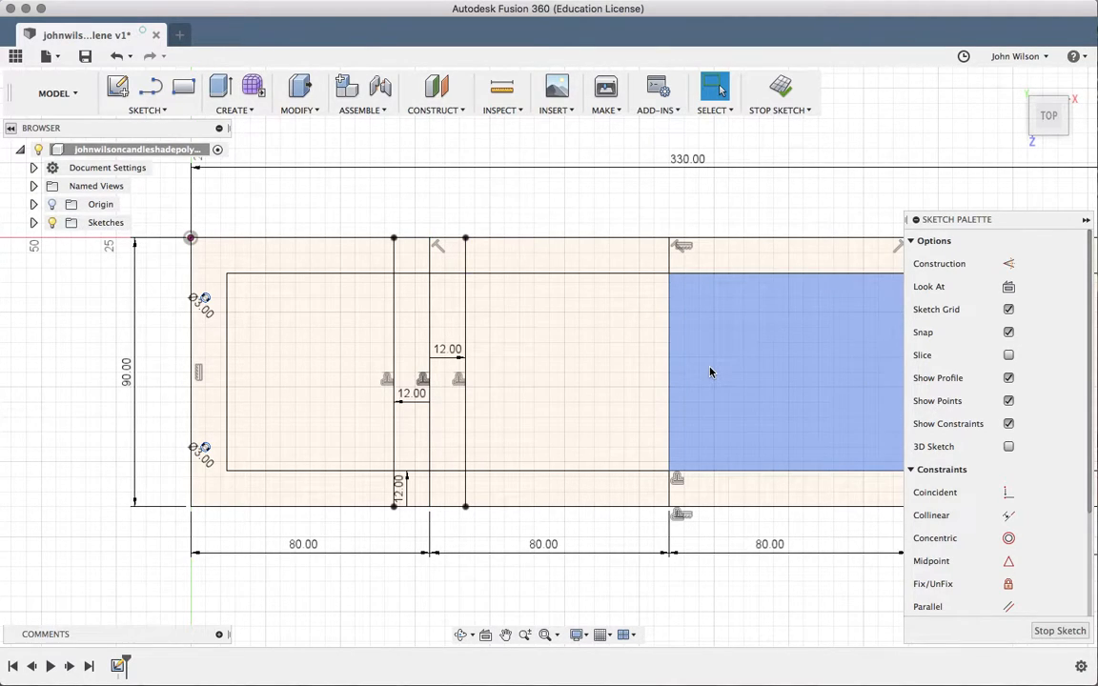
Offset the second vertical divider line 12 mm to its left
key("o")
left_click(670, 368)
left_click_drag(670, 363, 637, 371)
type("12")
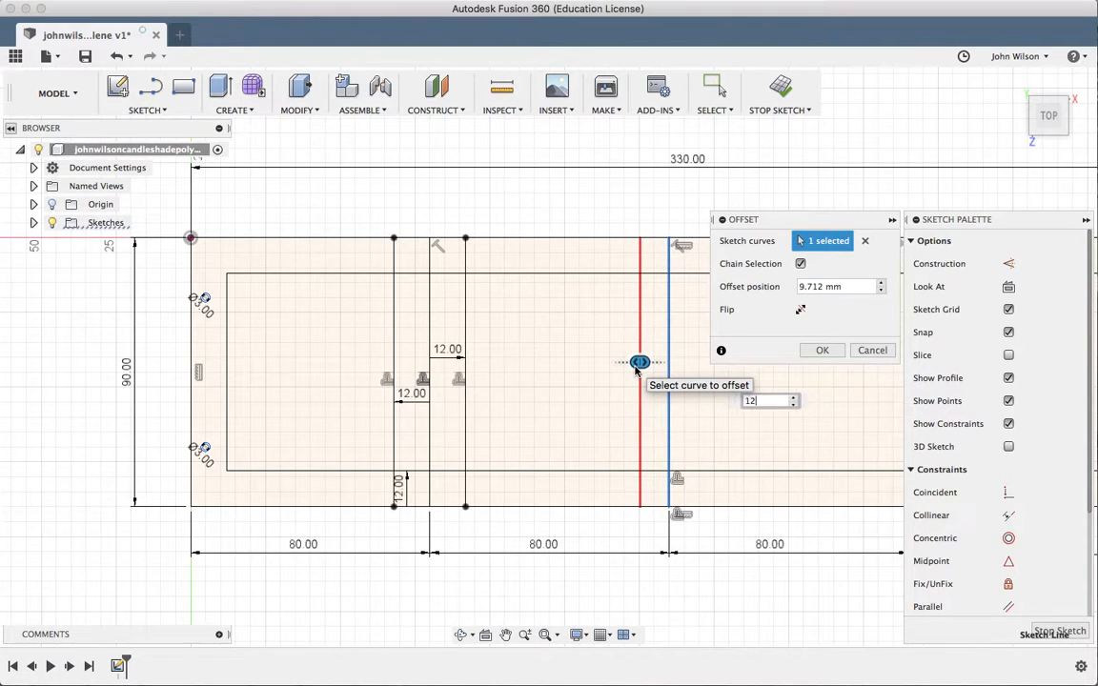
key("Return")
Offset the second divider line 12 mm to its right as well
key("o")
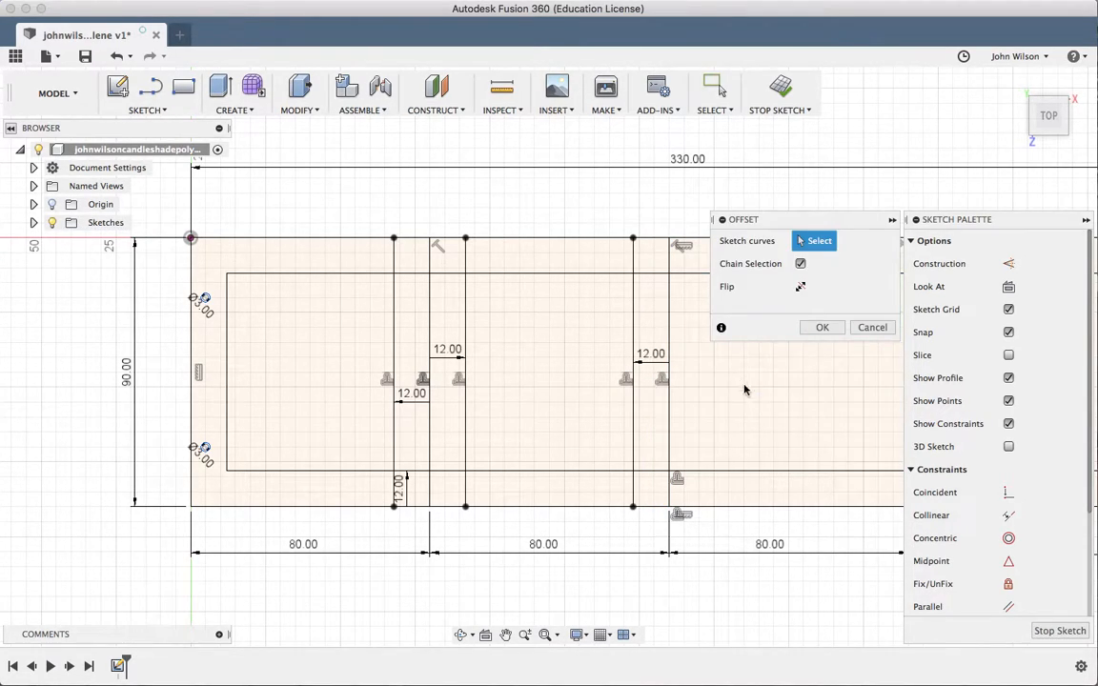
left_click(672, 387)
left_click_drag(684, 399, 706, 400)
type("12")
key("Return")
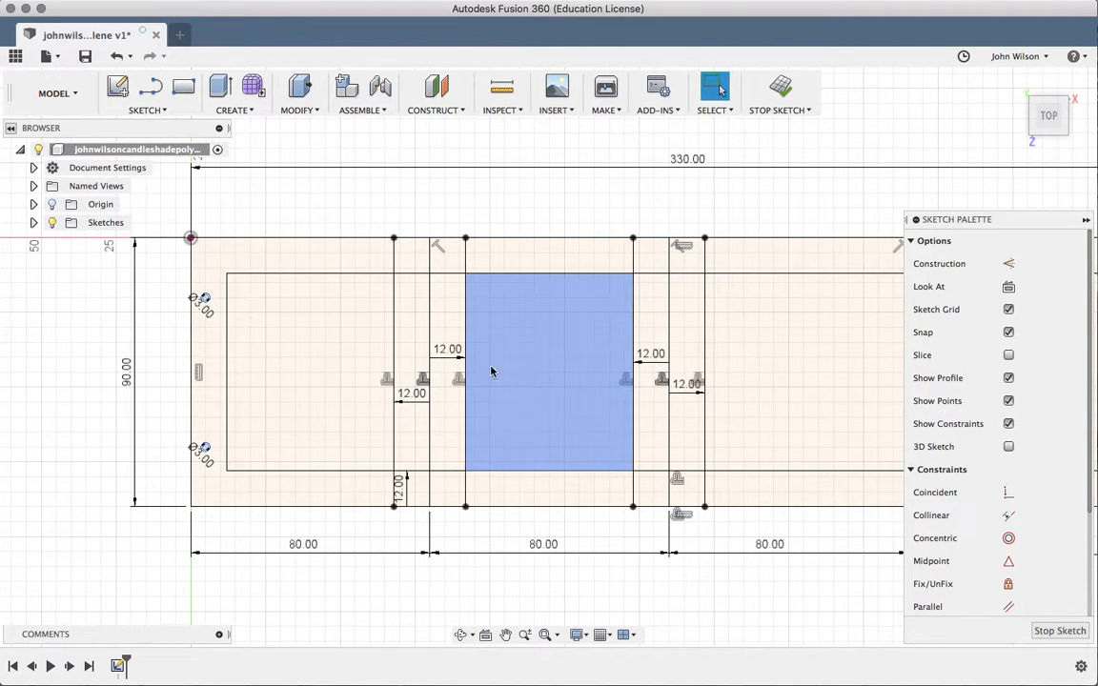
Offset the third vertical divider line 12 mm to its left
scroll(538, 348, "right", 5)
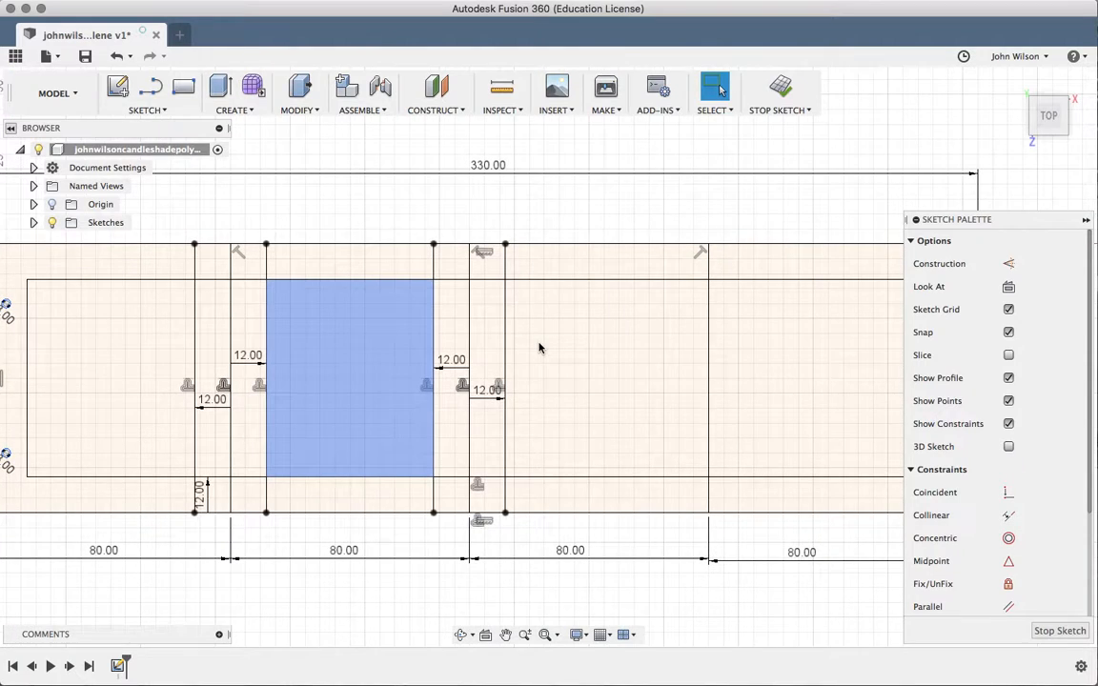
key("o")
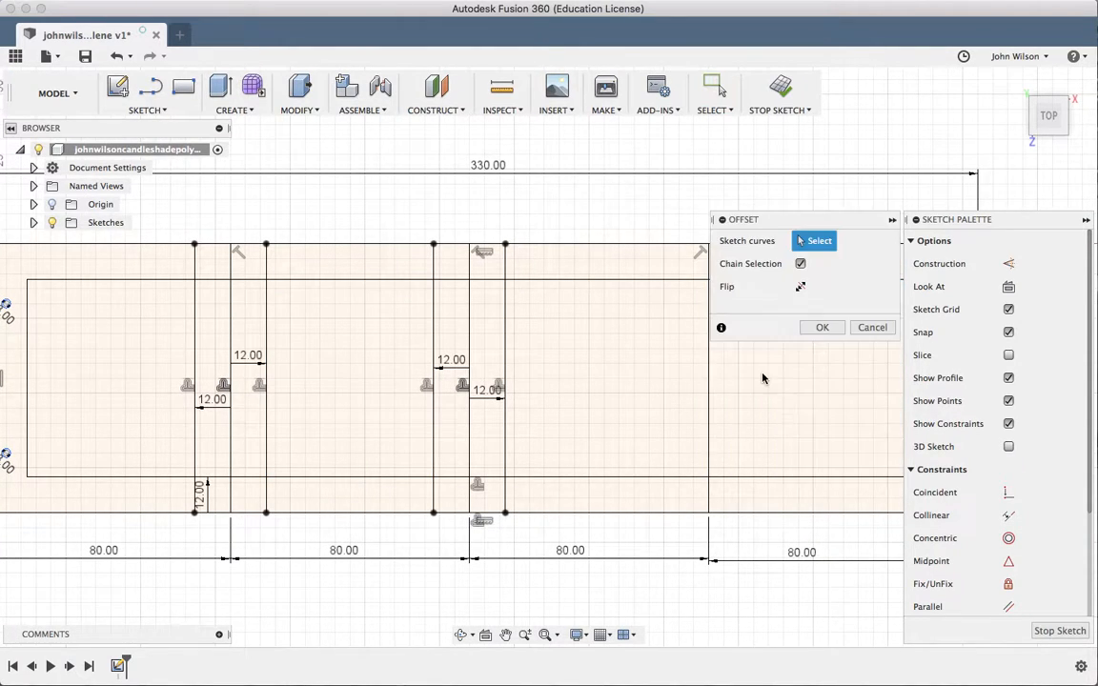
left_click(710, 372)
left_click_drag(710, 372, 667, 381)
type("12")
key("Return")
Offset the third divider line 12 mm to its right to match the other side
scroll(779, 408, "right", 3)
key("o")
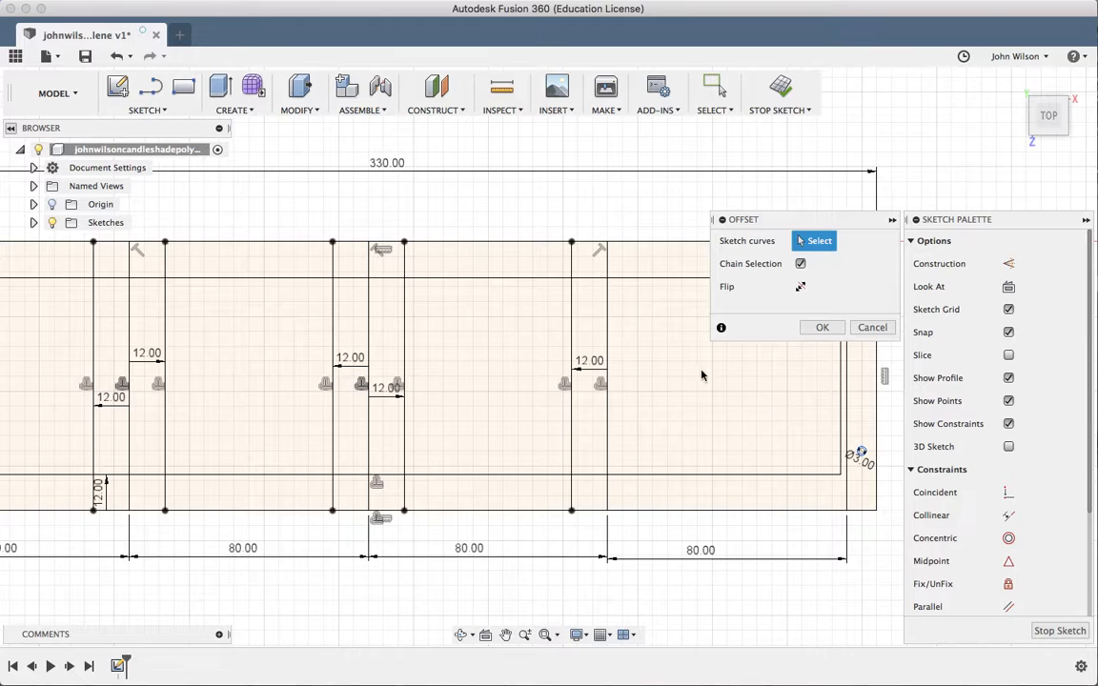
left_click(609, 392)
left_click_drag(611, 394, 646, 395)
type("12")
key("Return")
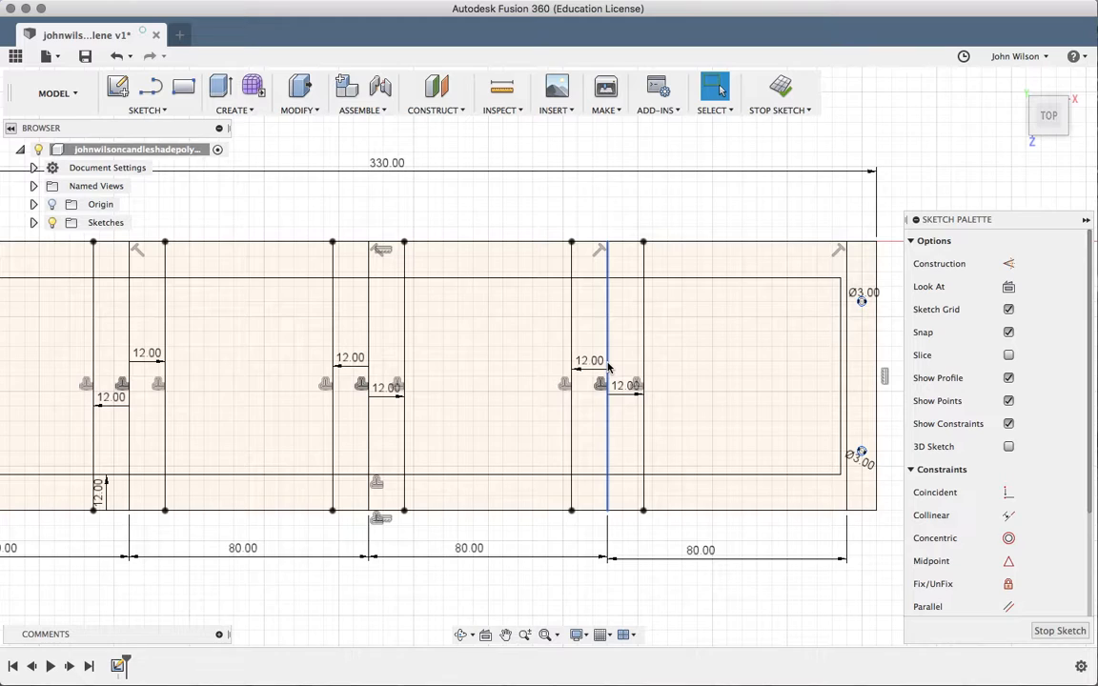
scroll(608, 368, "right", 5)
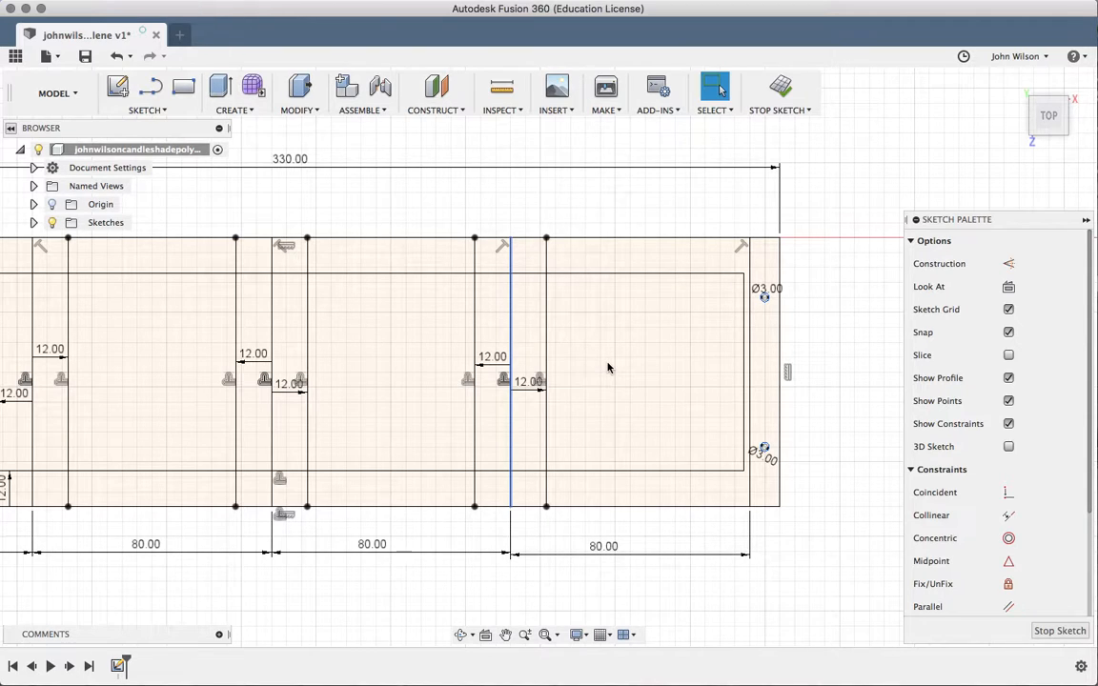
left_click(614, 347)
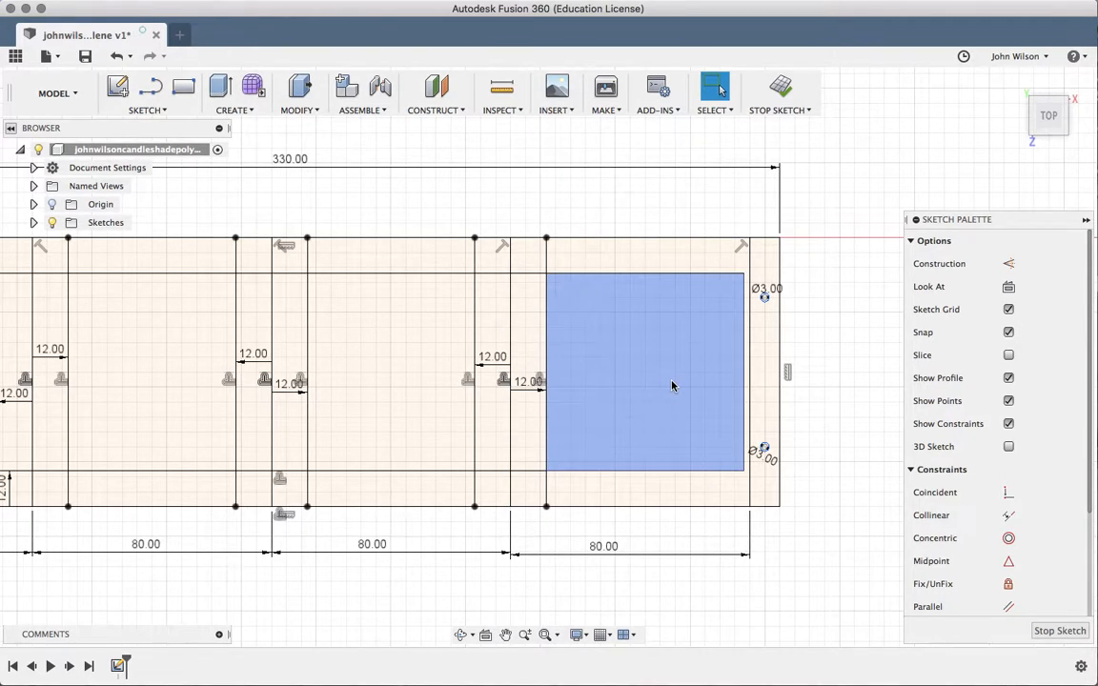
left_click(750, 367)
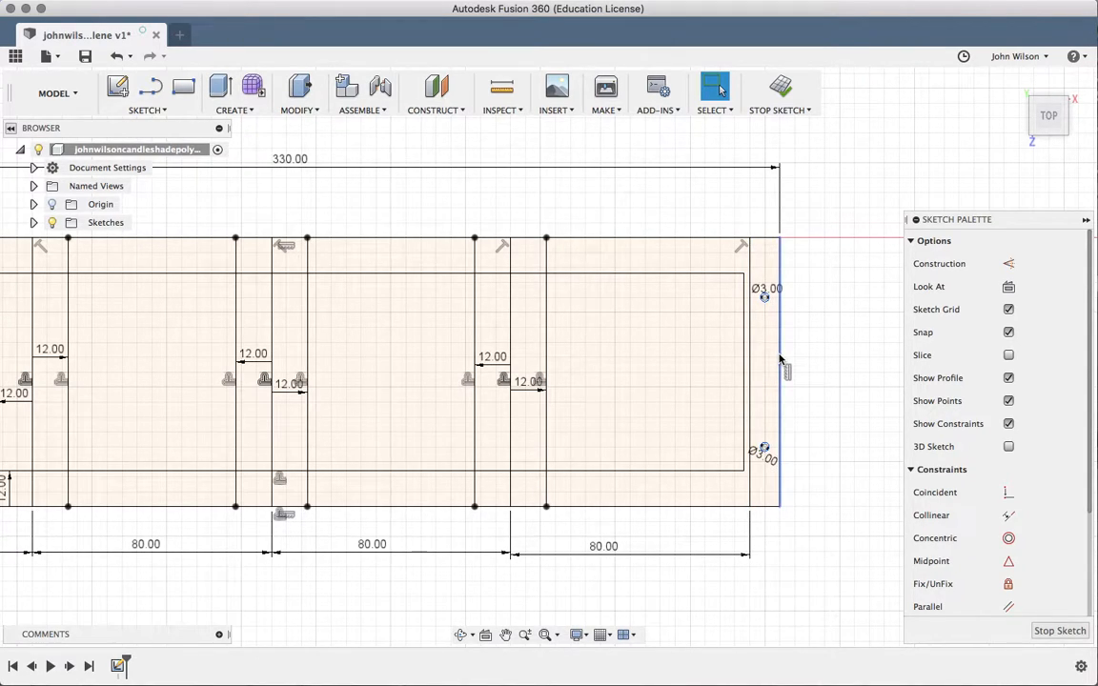
left_click(744, 352)
left_click(749, 355)
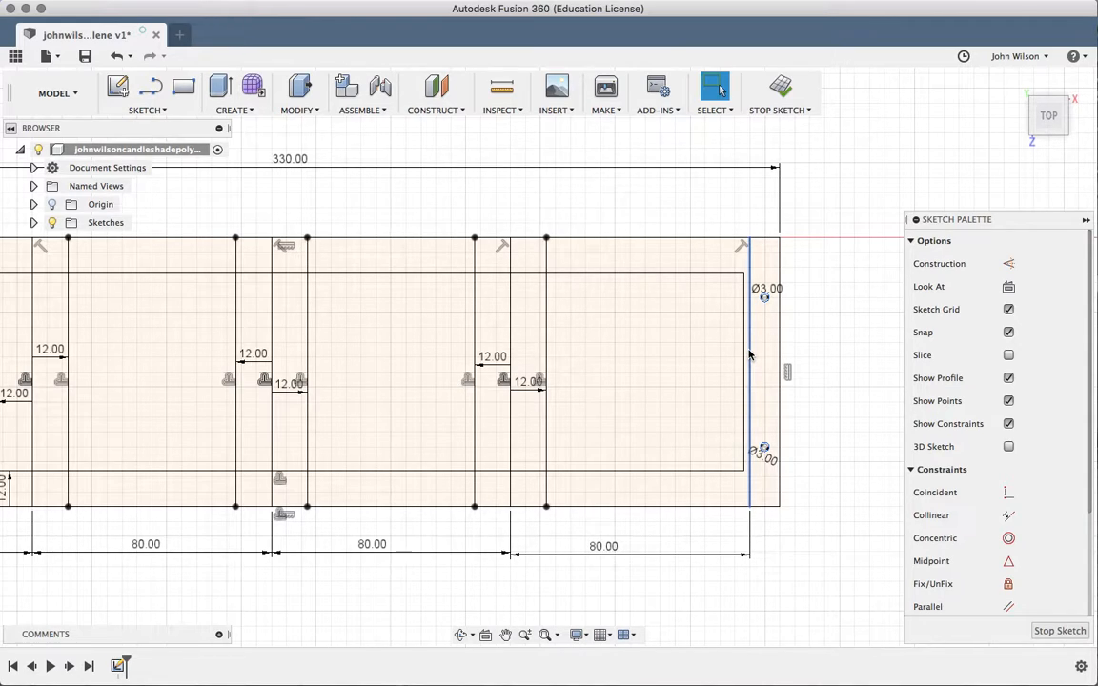
key("o")
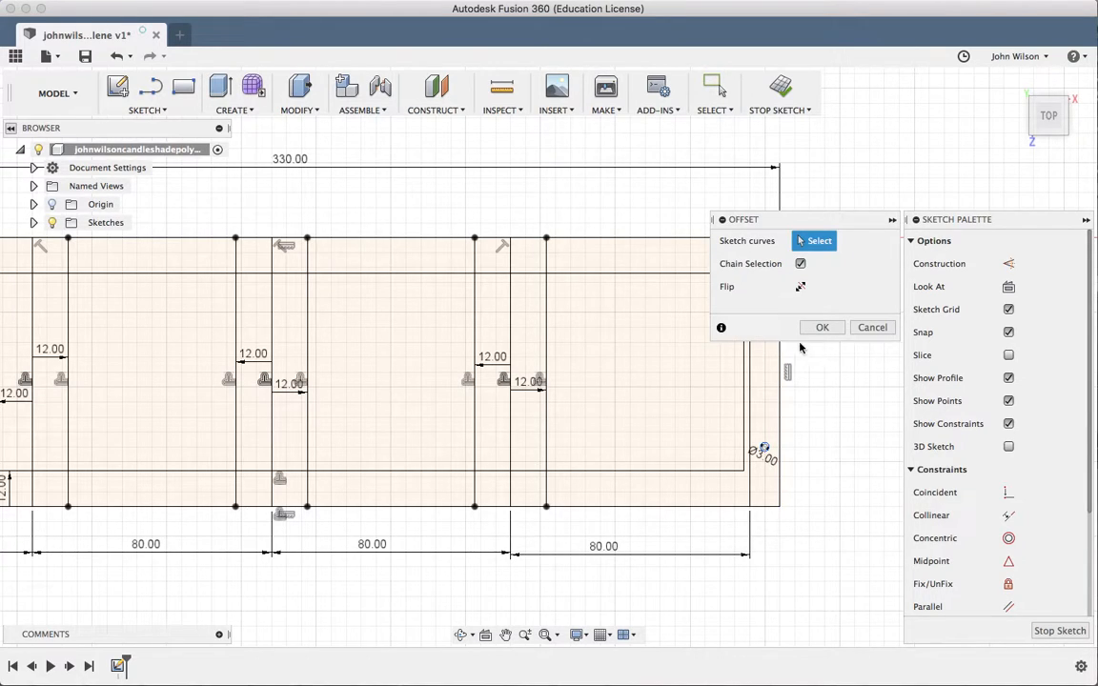
key("c")
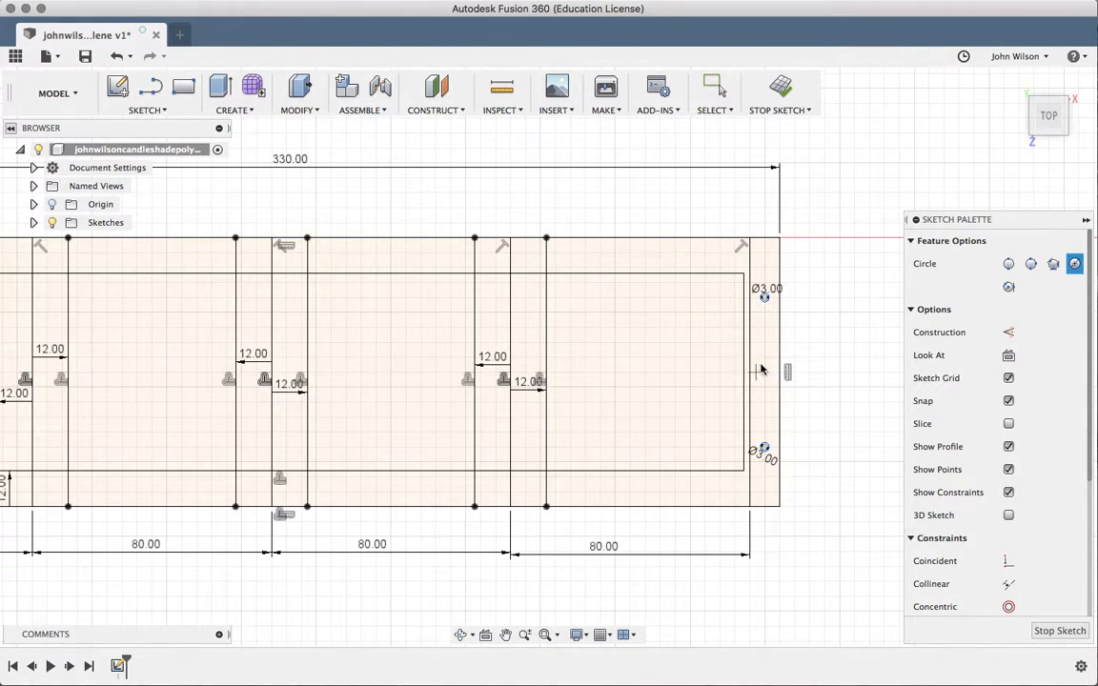
key("Escape")
Offset the fourth divider line, beside the narrow end tab, 12 mm toward the last panel's interior
key("o")
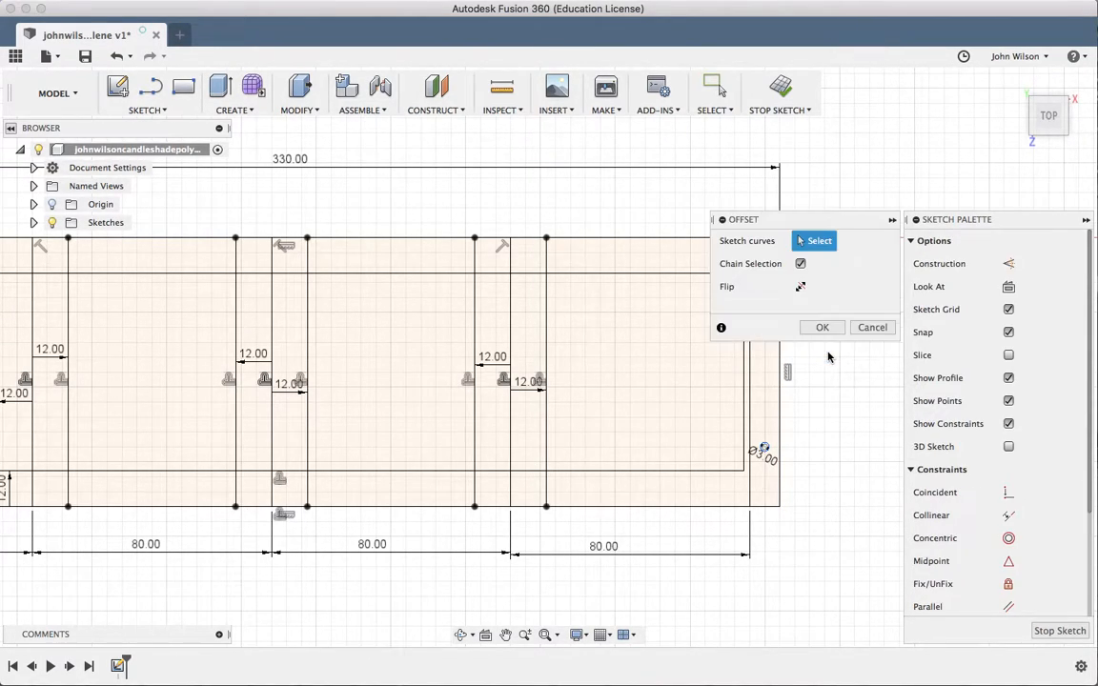
left_click(751, 384)
left_click_drag(750, 382, 713, 385)
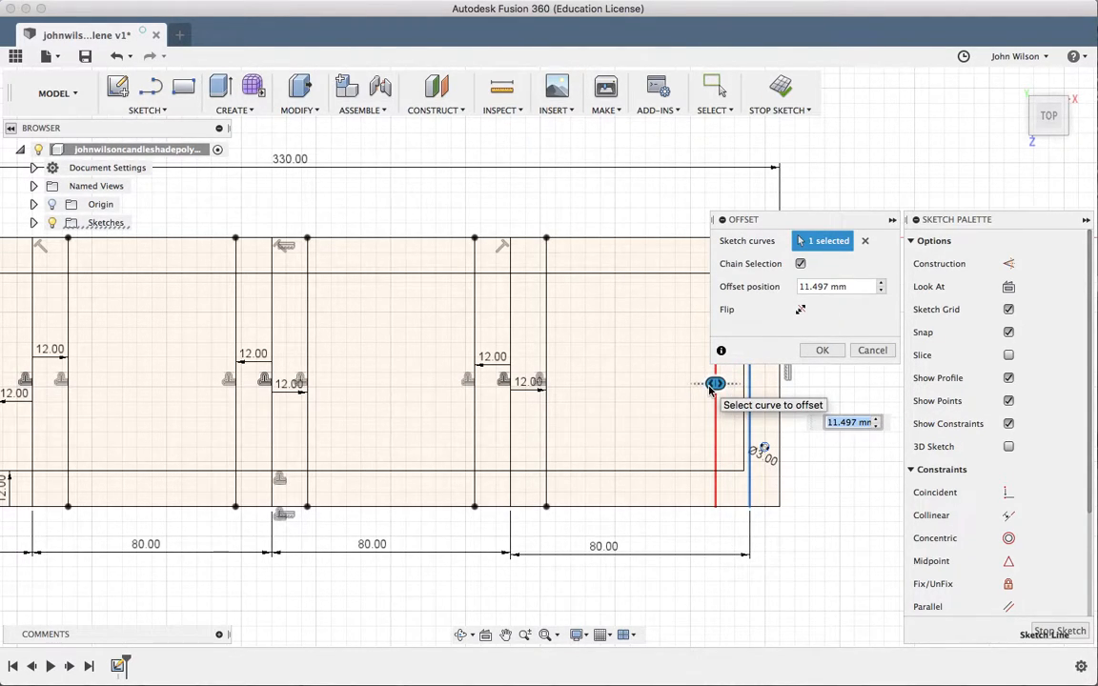
type("12")
key("Return")
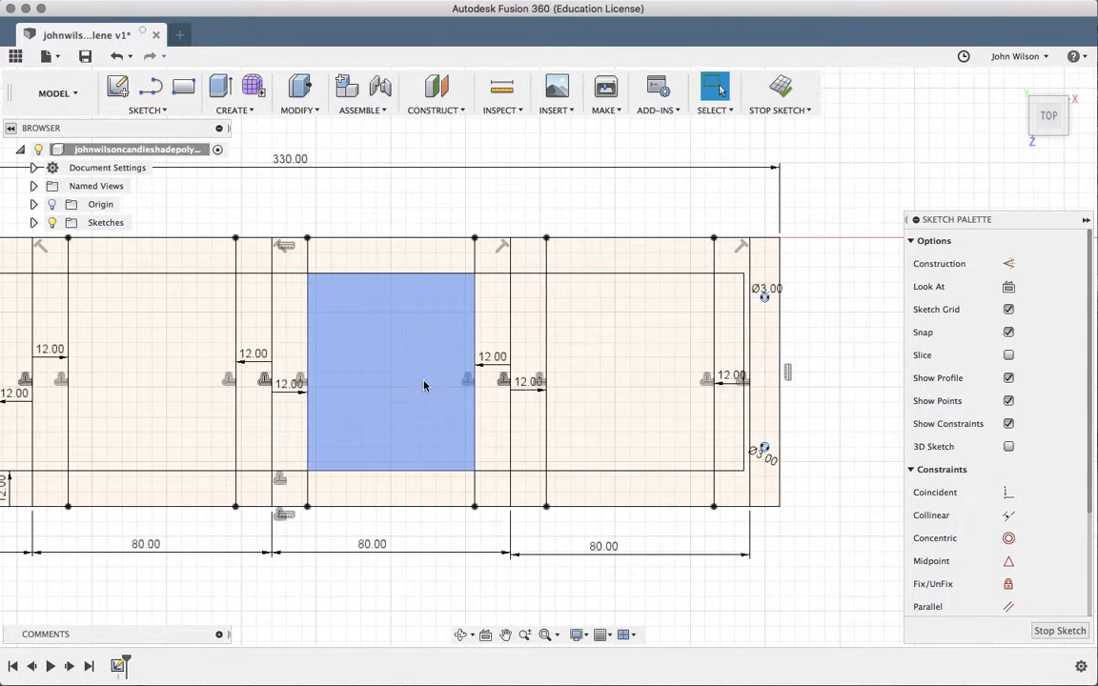
scroll(211, 371, "left", 10)
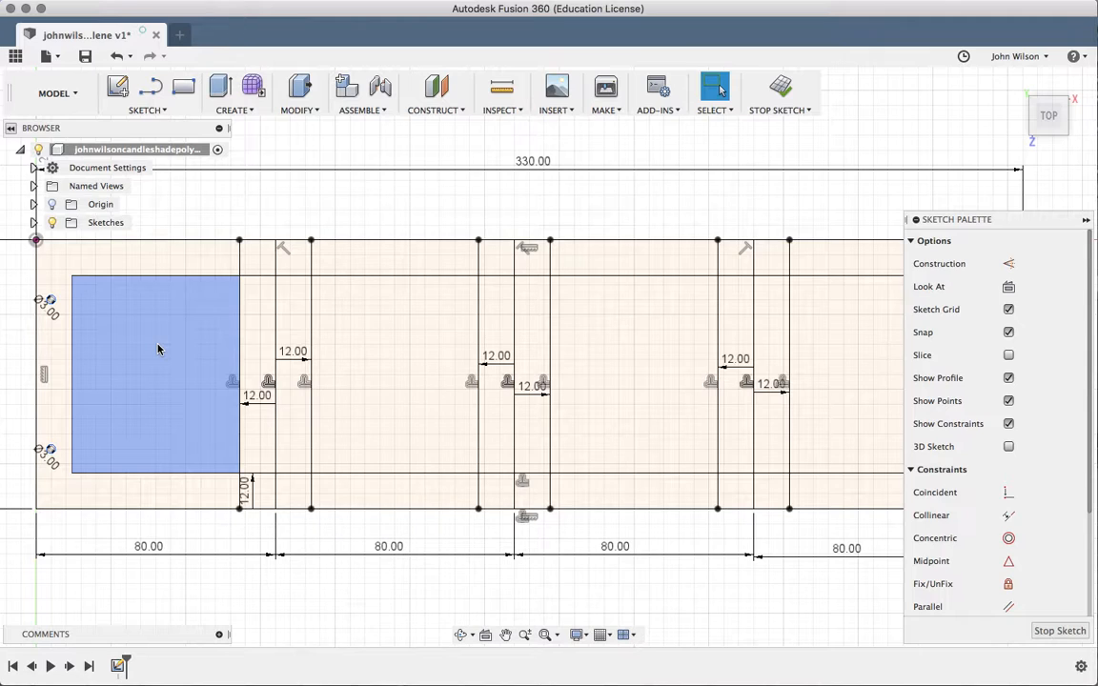
scroll(158, 349, "right", 3)
scroll(159, 349, "left", 3)
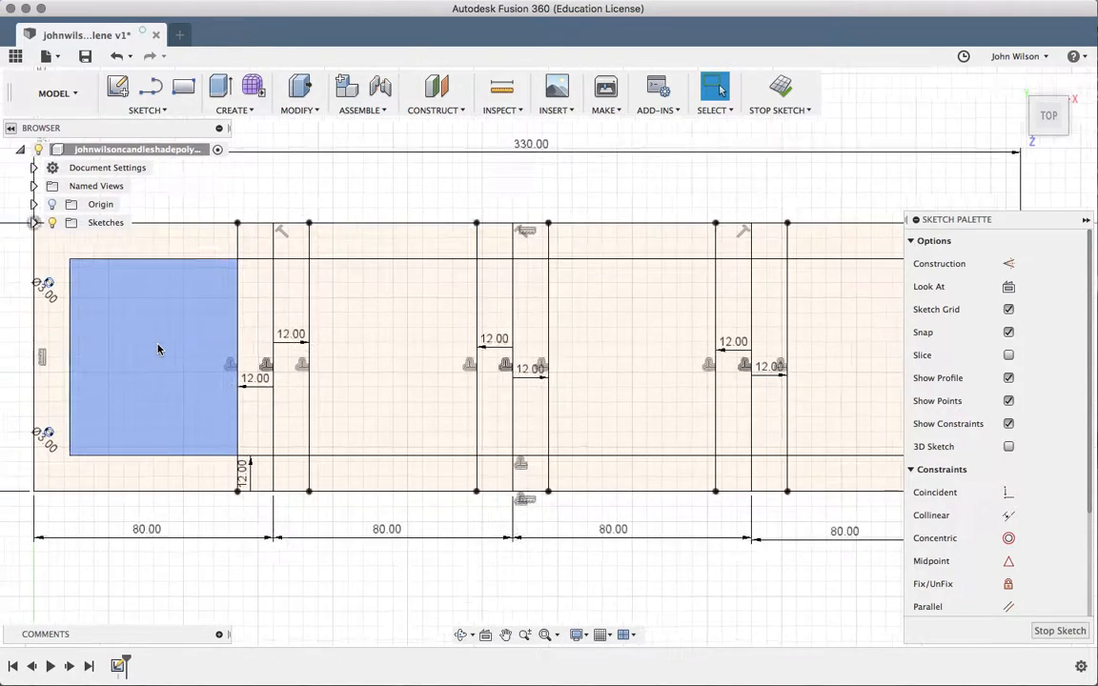
scroll(158, 349, "right", 8)
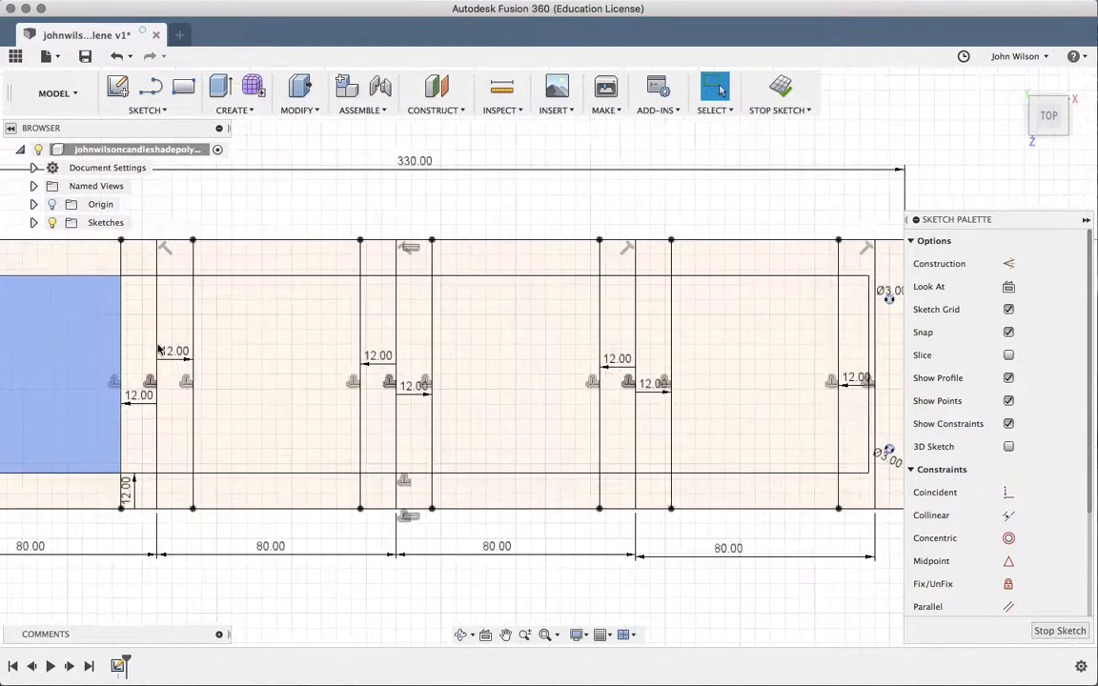
scroll(158, 349, "left", 7)
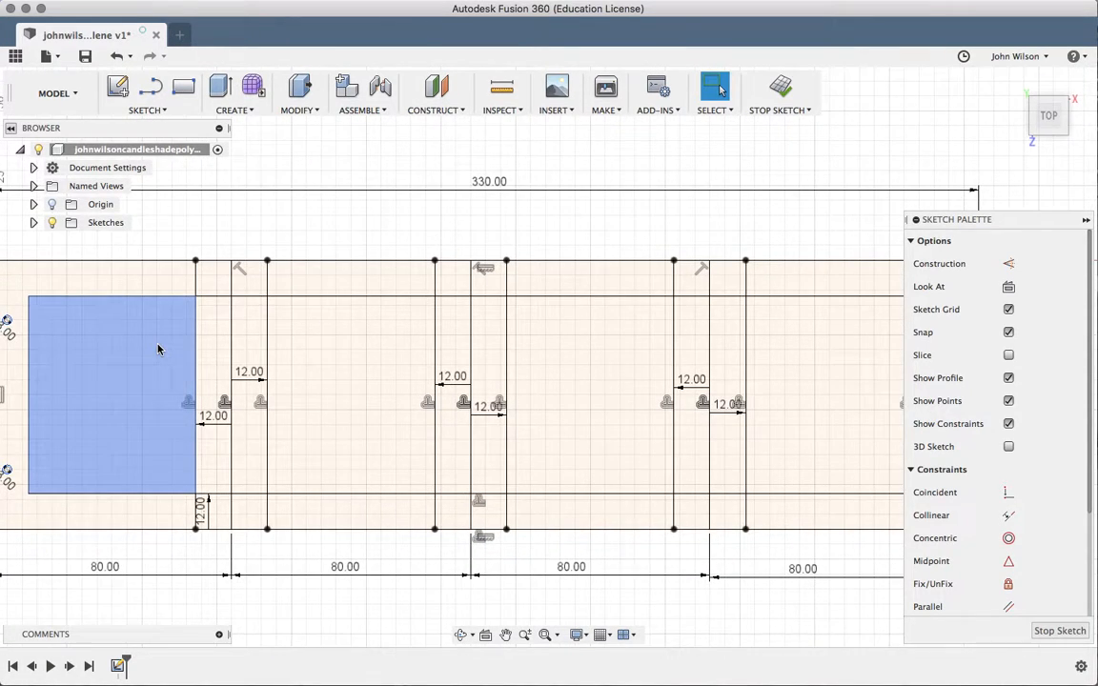
Draw a circle 10 mm in diameter in the upper-left area of the first panel's inner frame
scroll(158, 349, "left", 5)
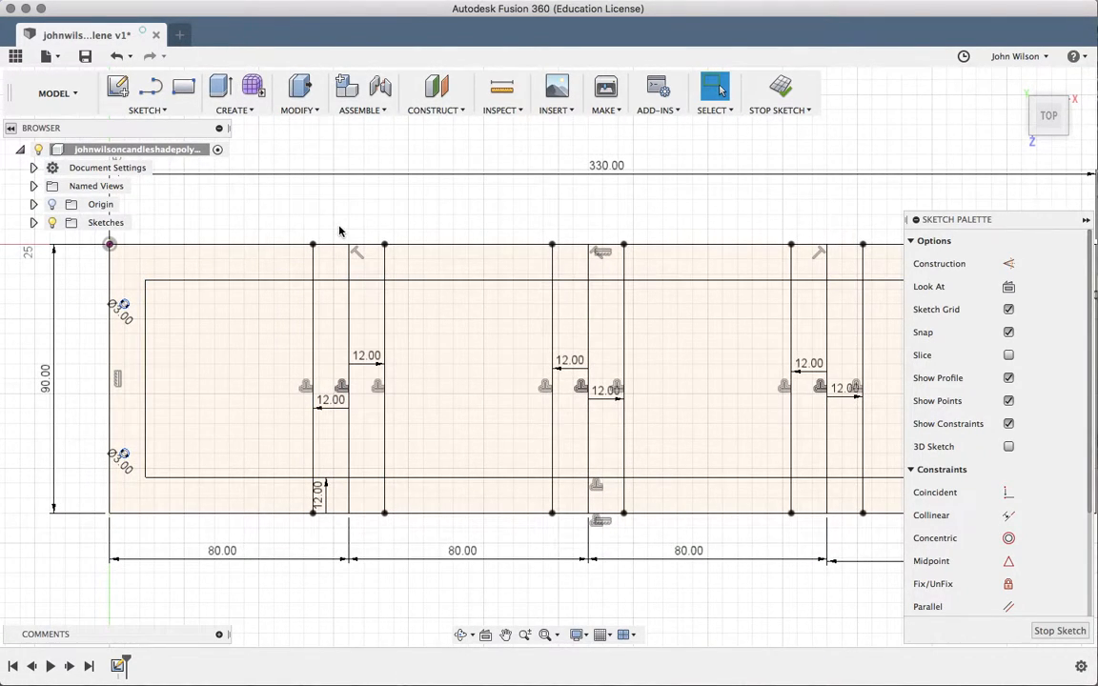
left_click(226, 439)
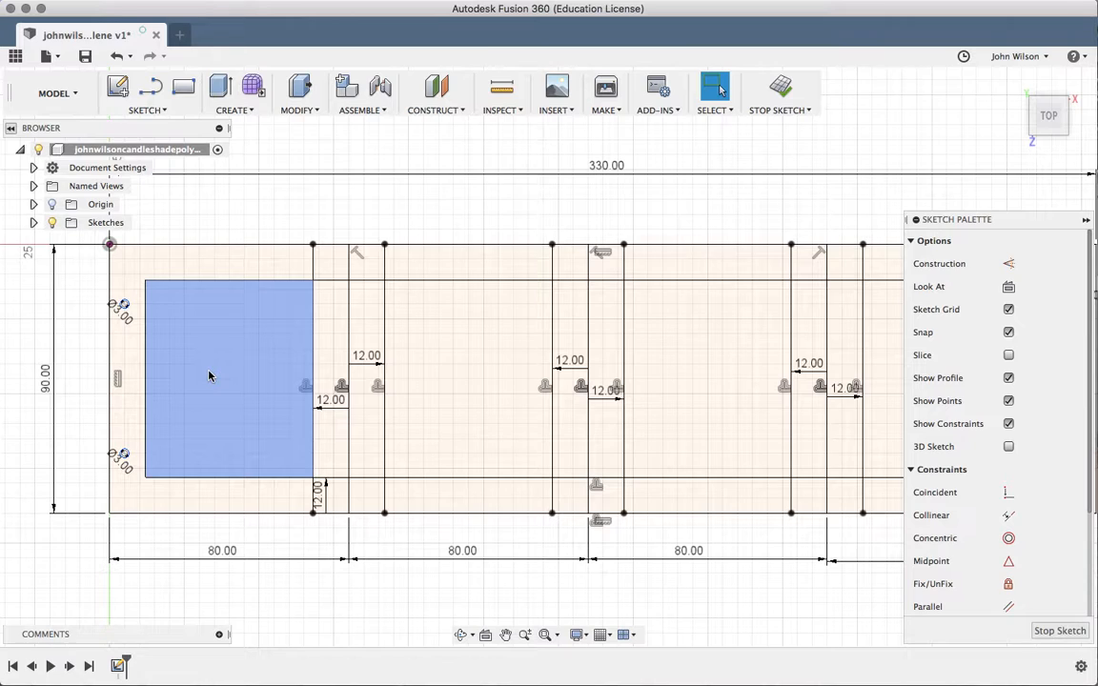
key("c")
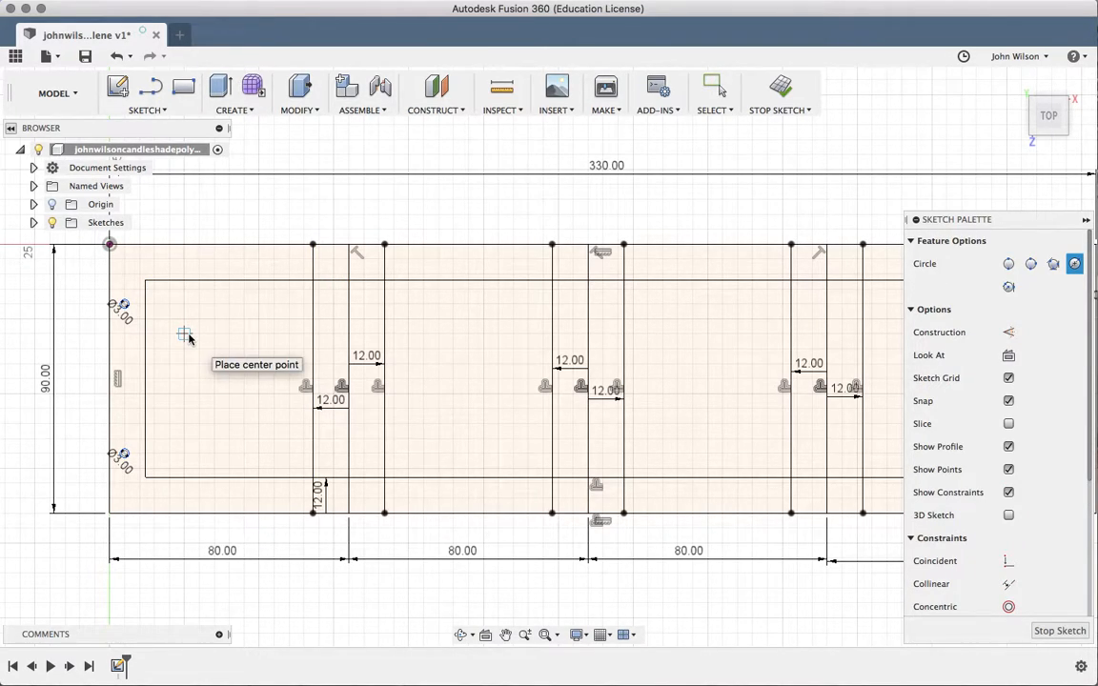
left_click(184, 334)
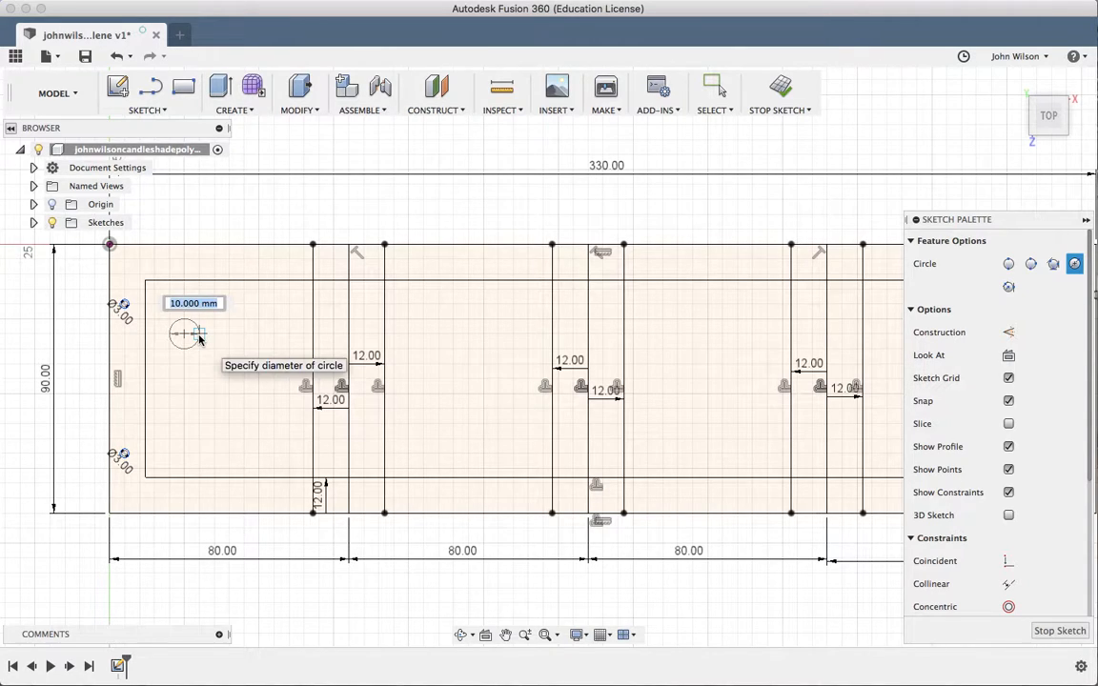
left_click(199, 338)
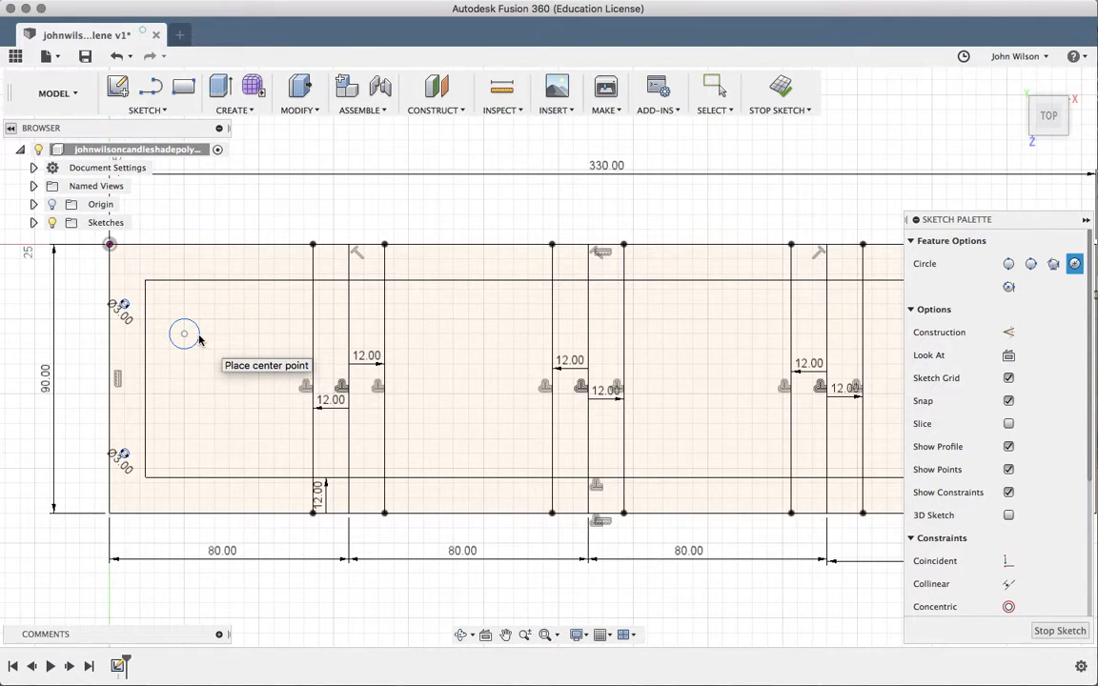
Draw a large circle near the first panel's centre, plus circles of about 4 mm and 10 mm diameter below it
left_click(243, 378)
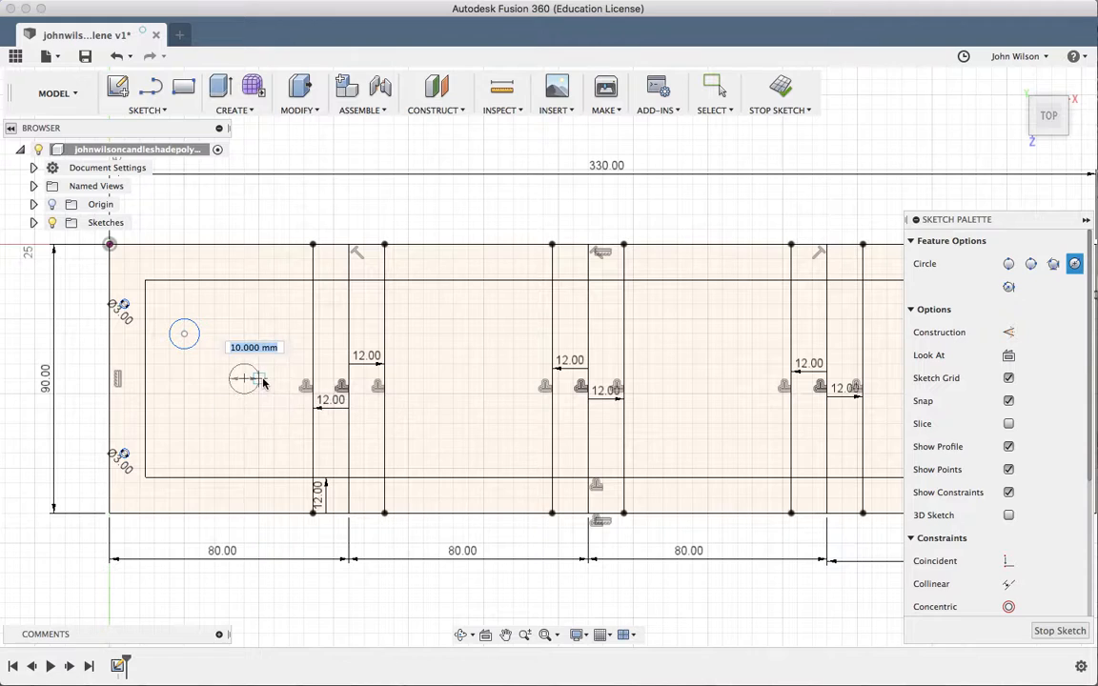
left_click(274, 384)
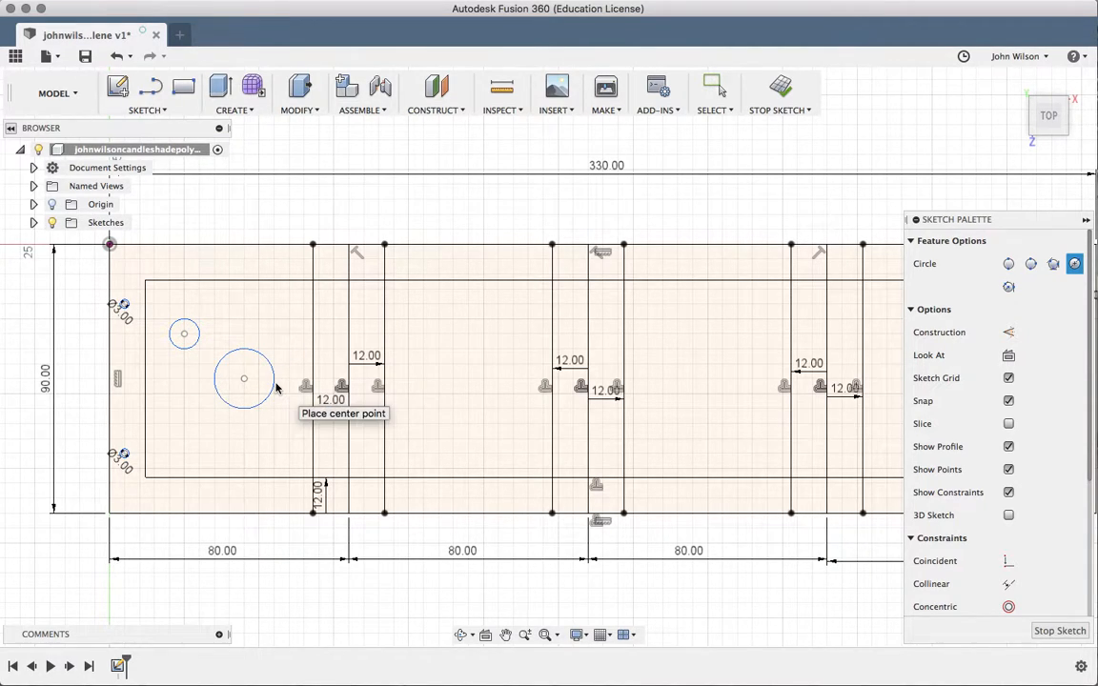
left_click(184, 423)
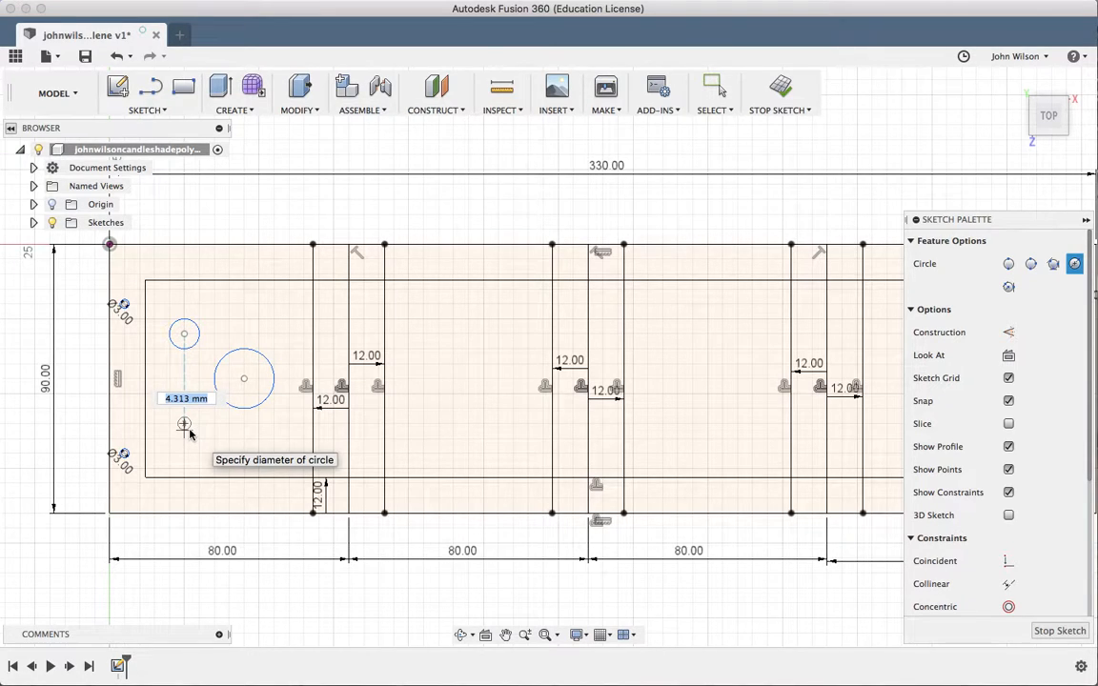
left_click(190, 434)
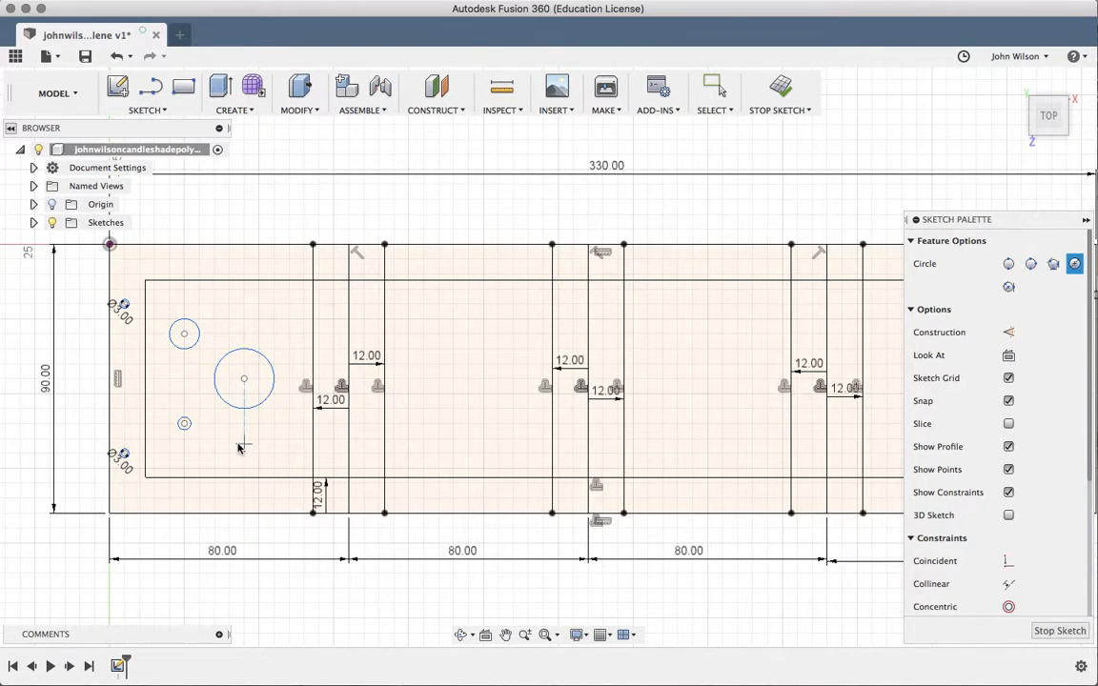
left_click(229, 438)
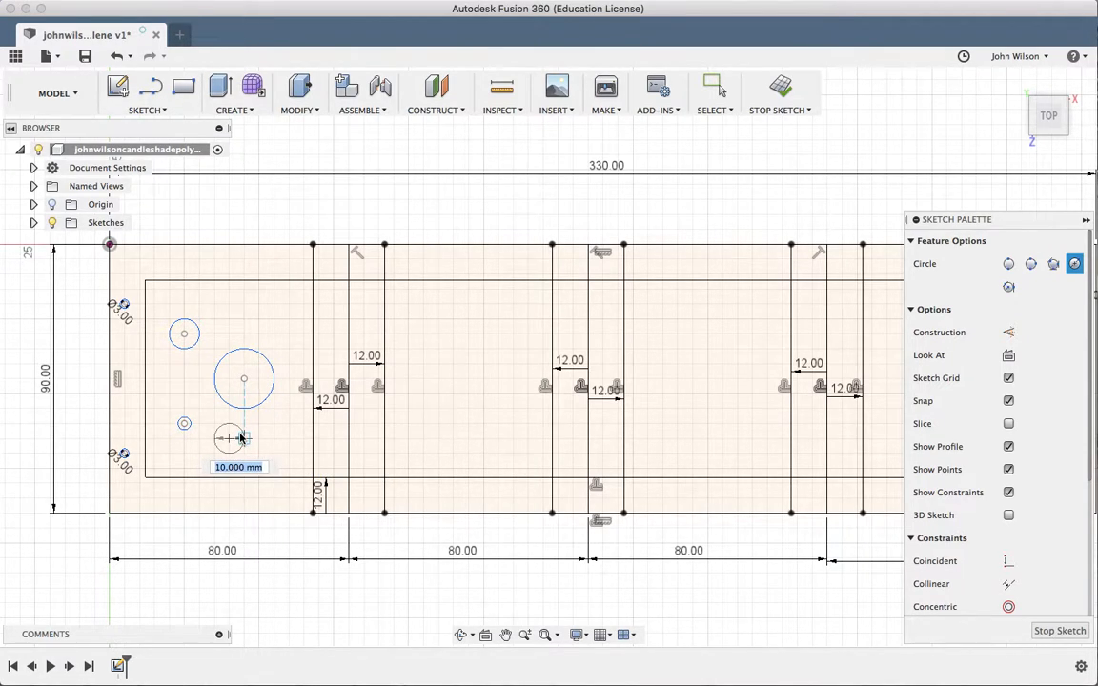
left_click(242, 438)
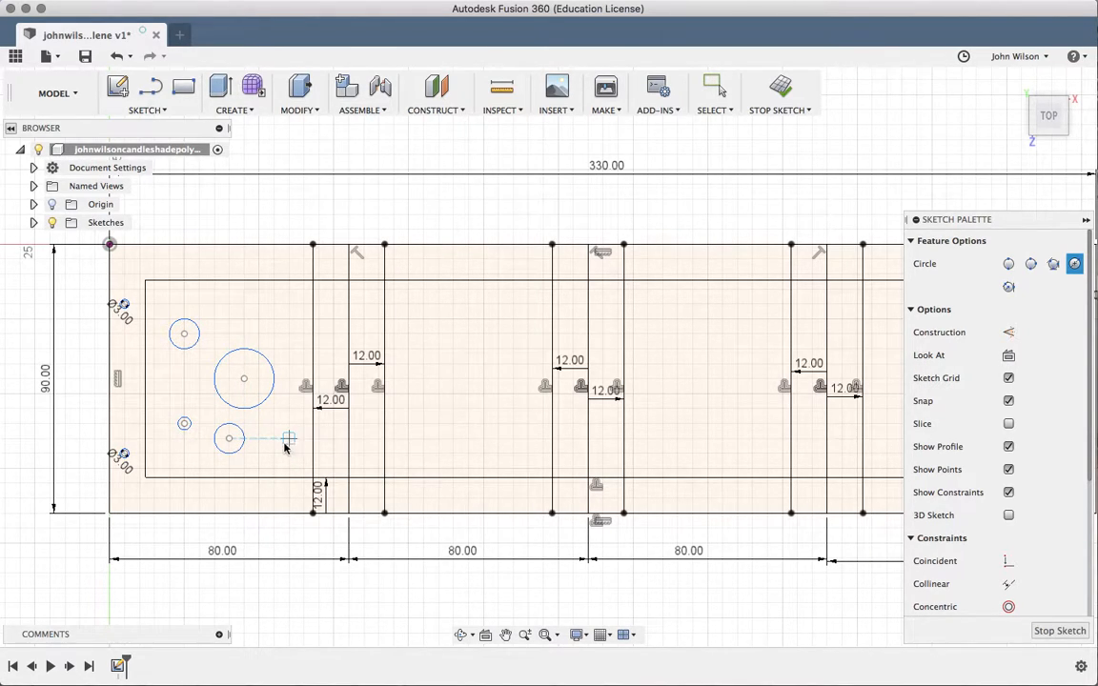
Add circles of about 14 mm and 5 mm diameter along the first panel's upper area and a small one near its left edge
left_click(273, 318)
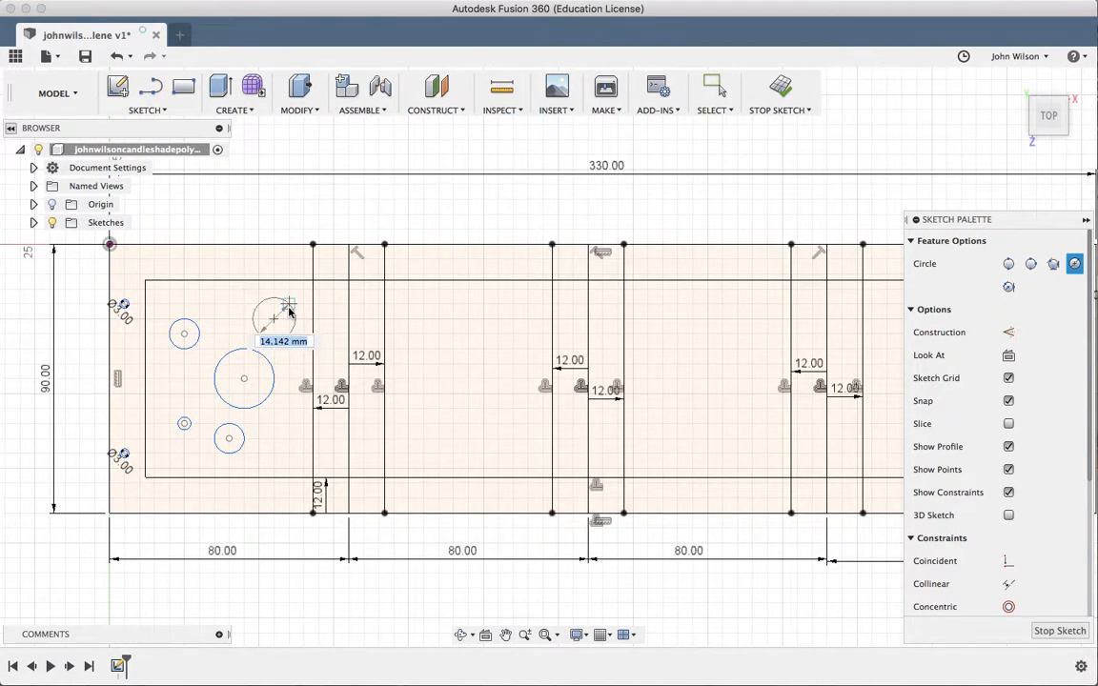
left_click(290, 312)
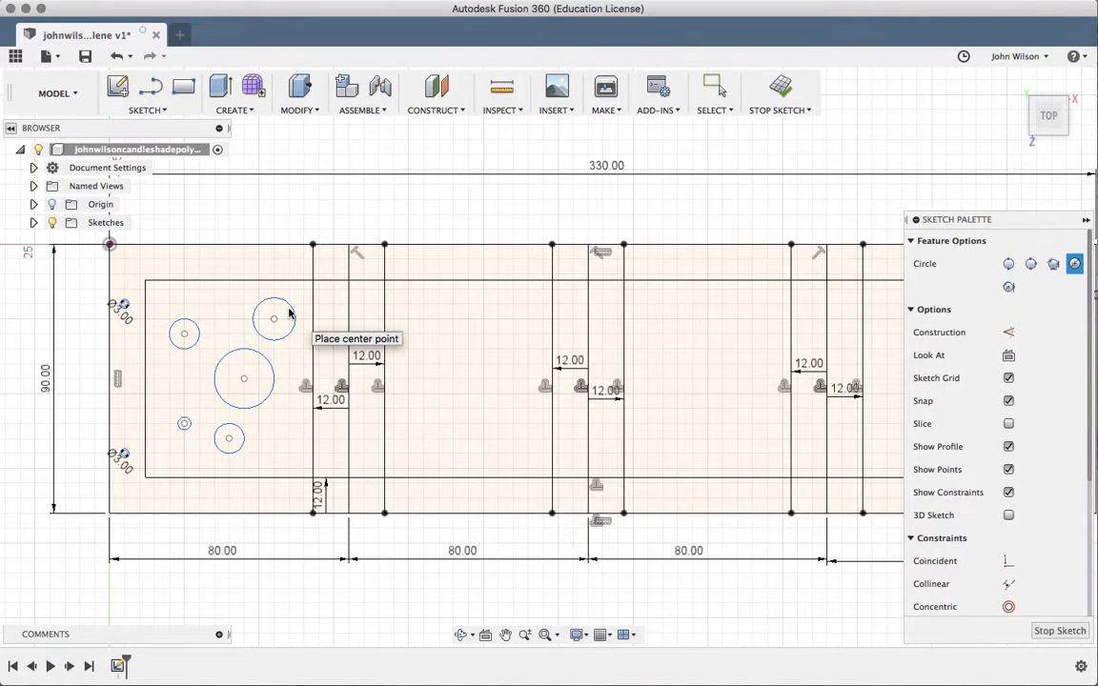
left_click(215, 304)
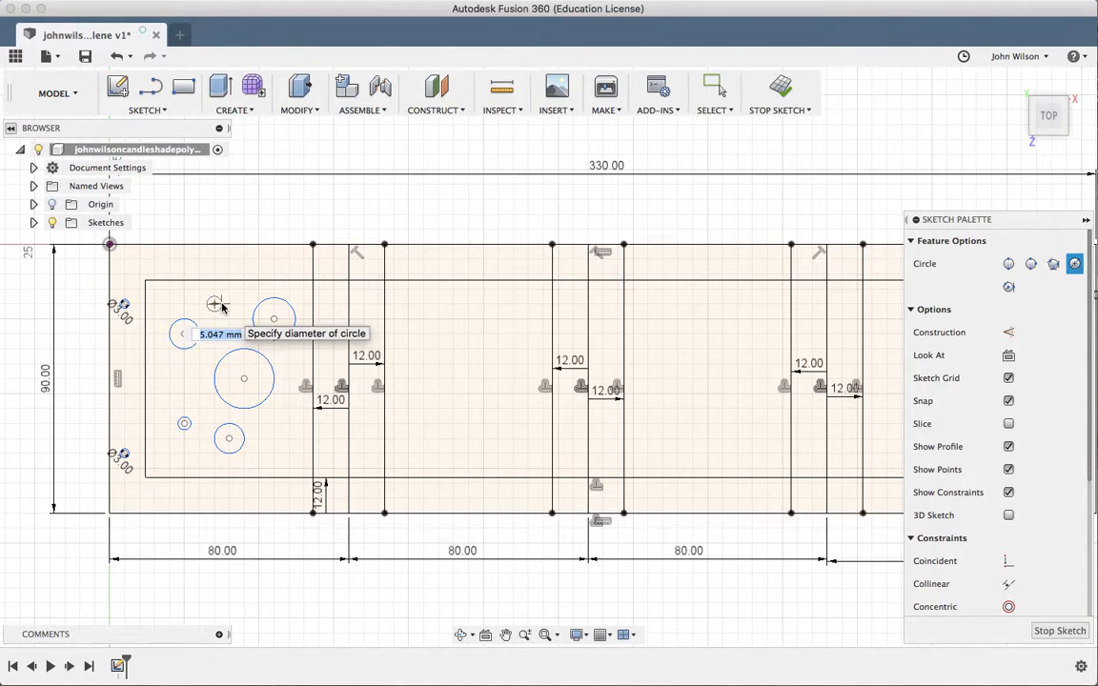
left_click(221, 305)
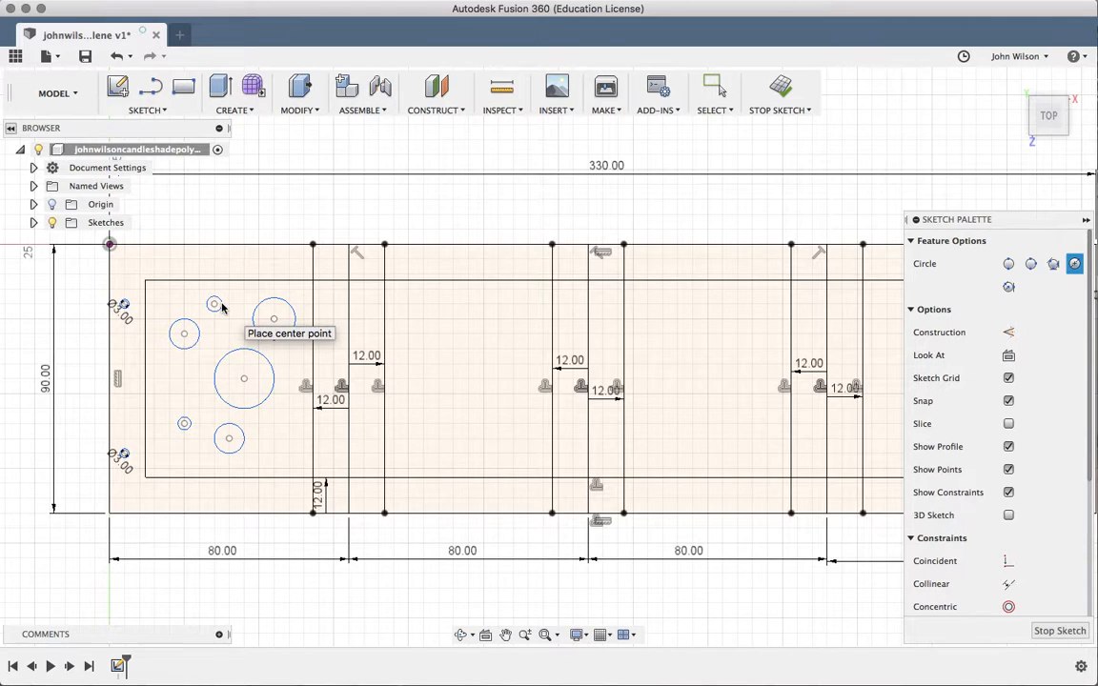
left_click(169, 378)
left_click(176, 385)
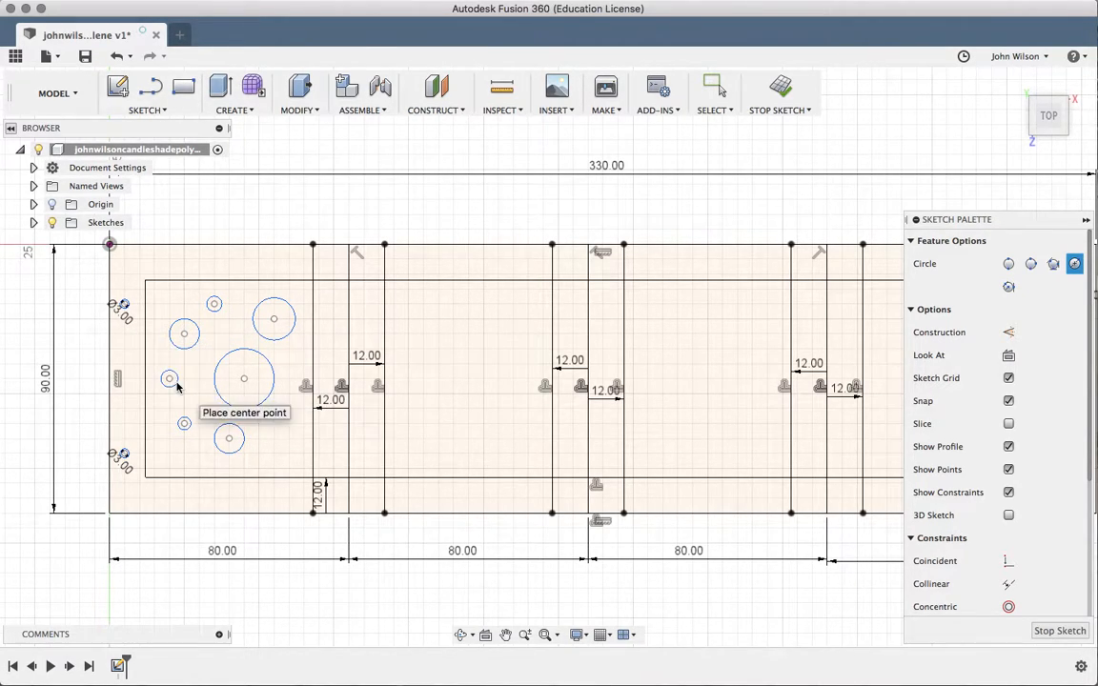
Add three more circles to the first panel: one at lower right, a small one beside it, and a small one right of the large circle
left_click(290, 440)
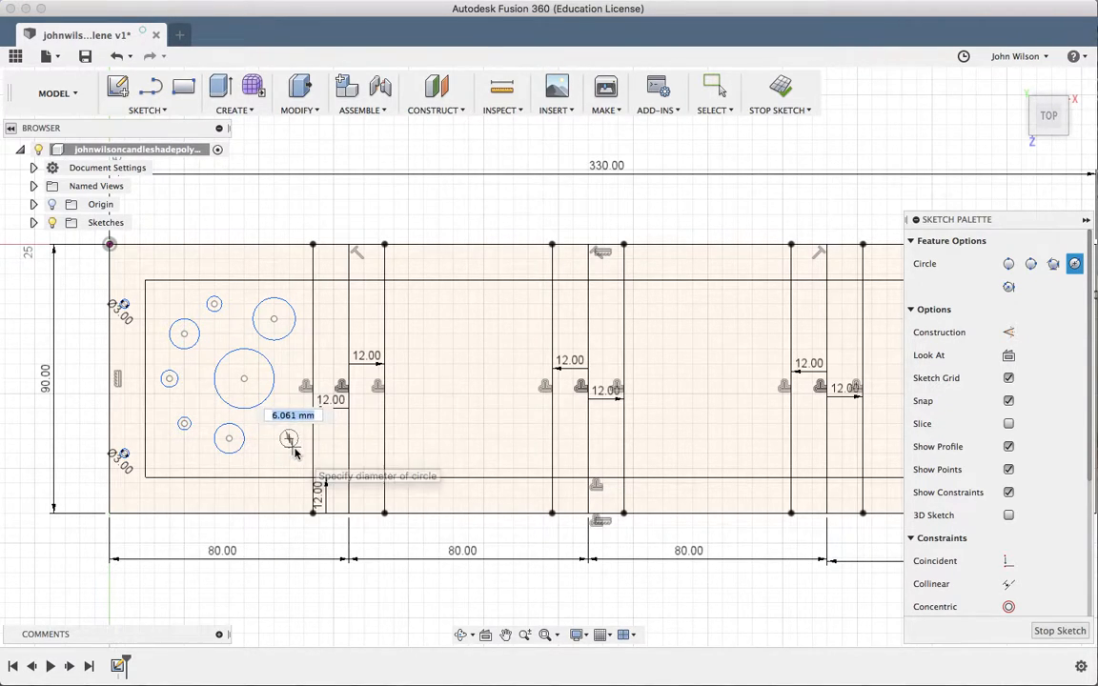
left_click(294, 453)
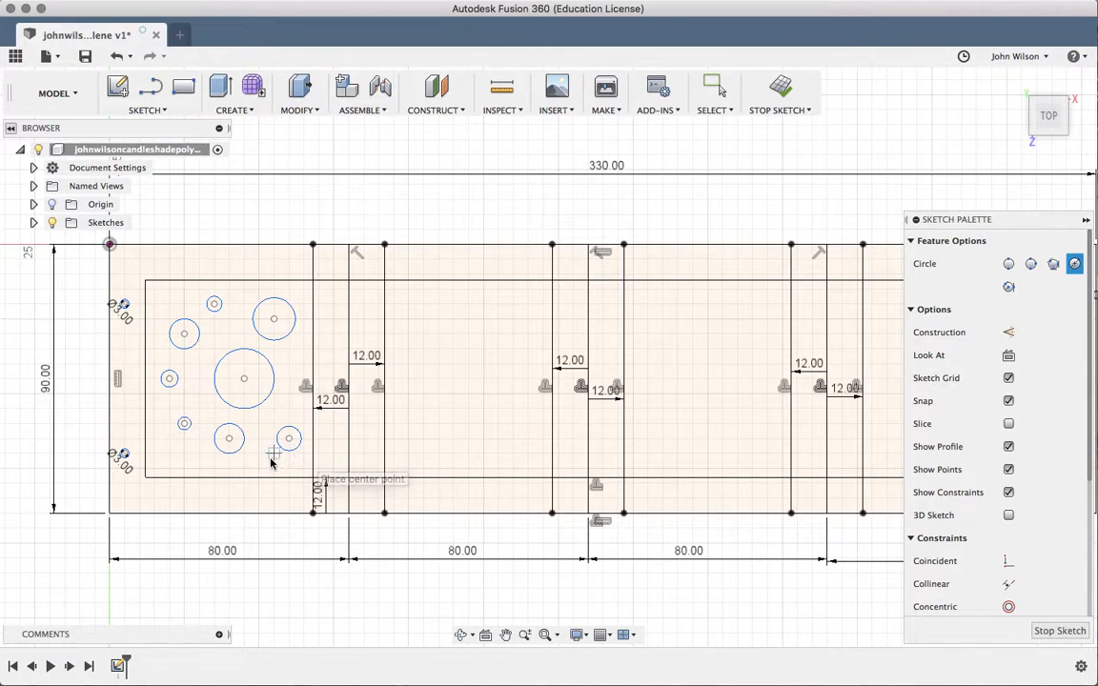
scroll(260, 456, "up", 3)
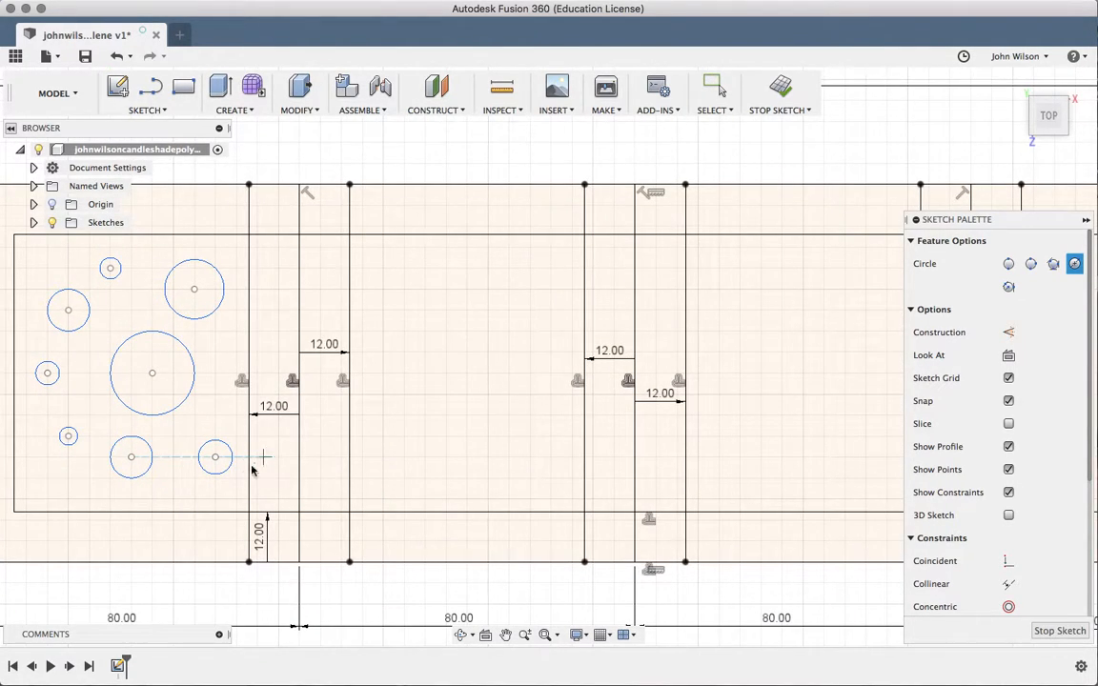
left_click(174, 479)
left_click(179, 488)
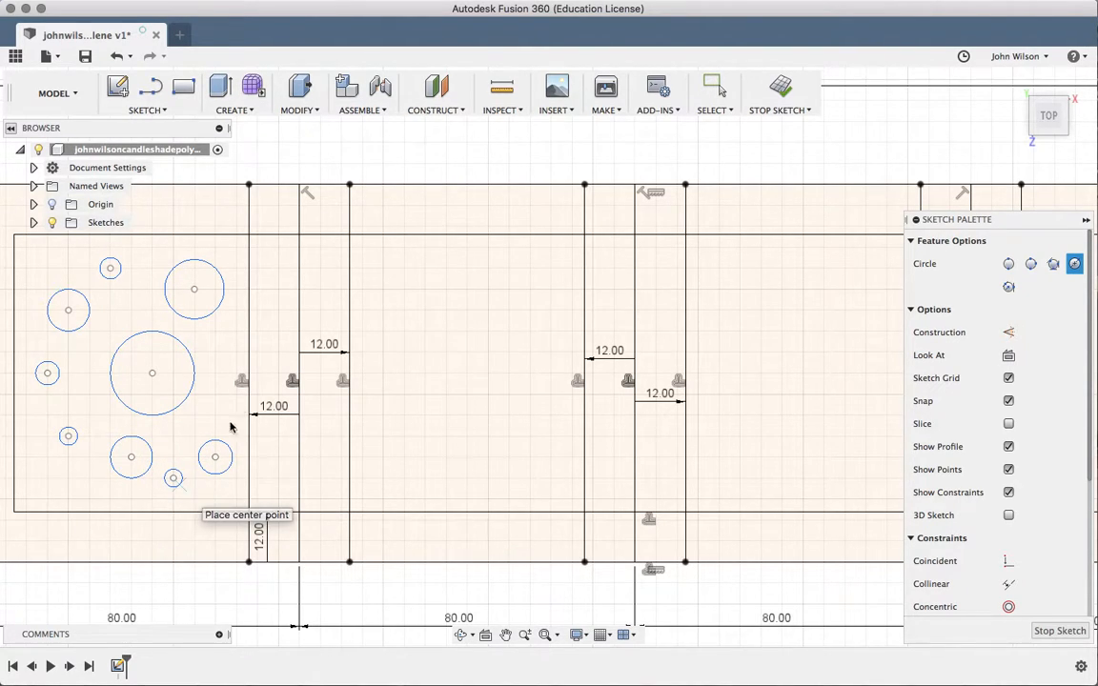
left_click(216, 353)
left_click(222, 355)
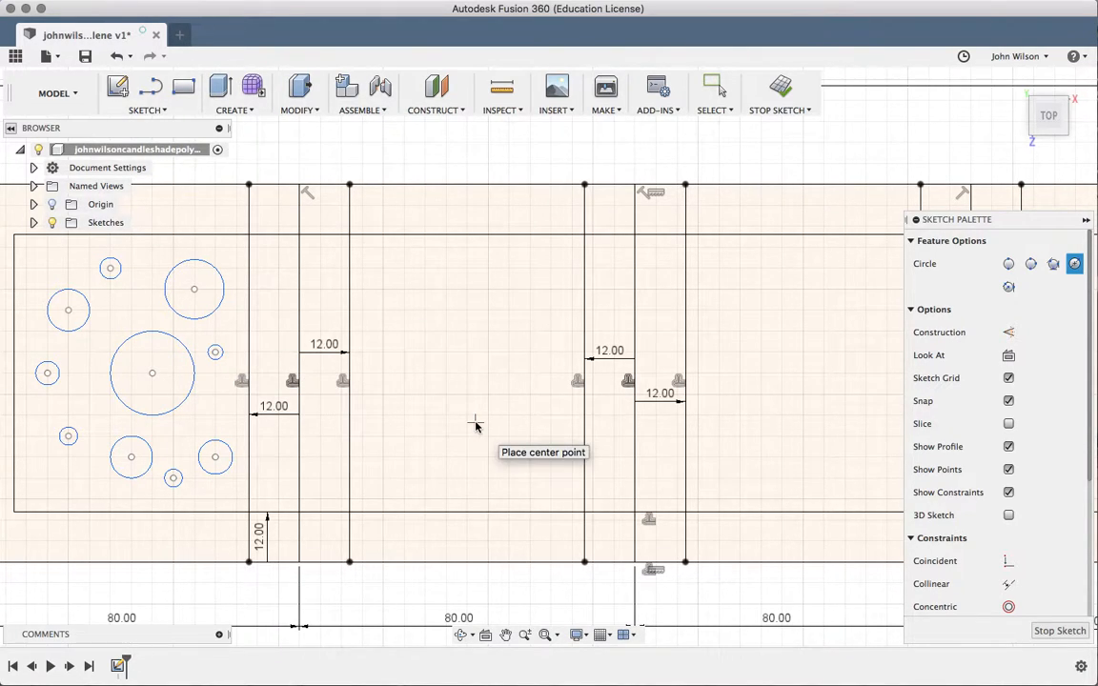
Draw a 5 mm diameter circle at the middle of the second panel
scroll(476, 425, "left", 2)
scroll(475, 426, "left", 1)
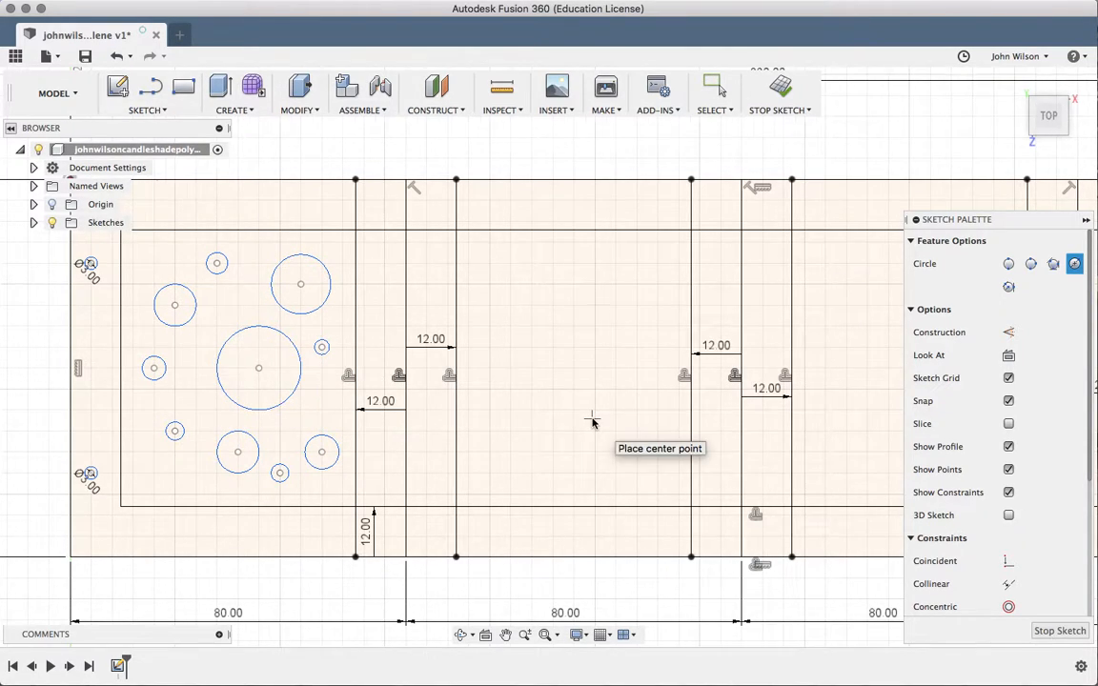
scroll(590, 423, "right", 3)
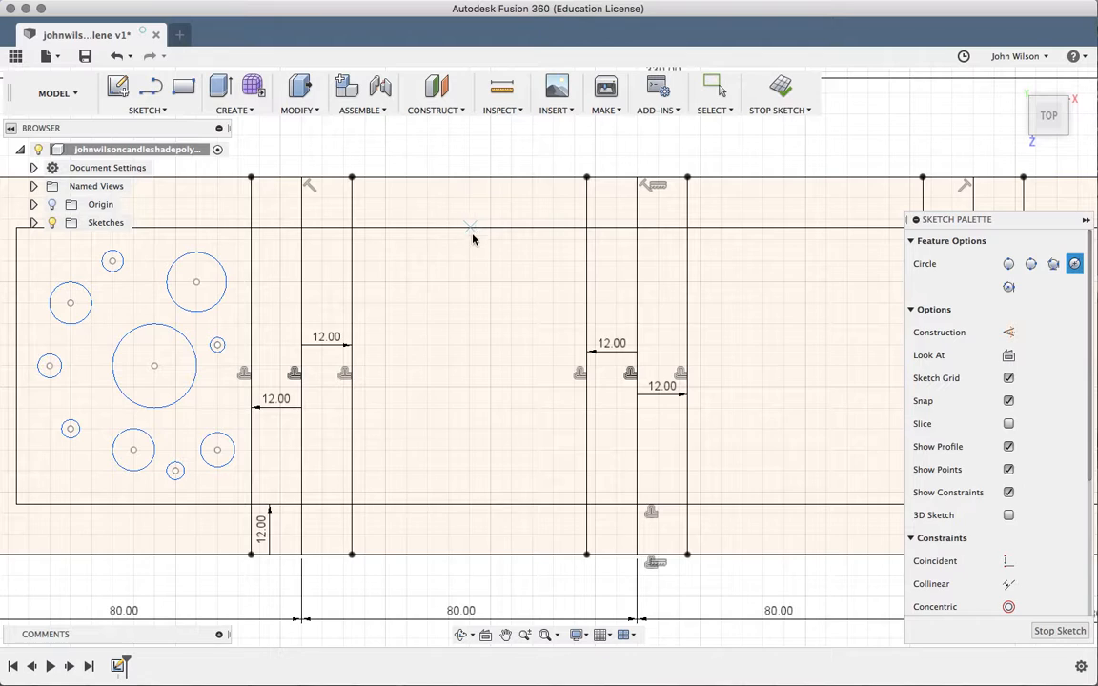
left_click(469, 367)
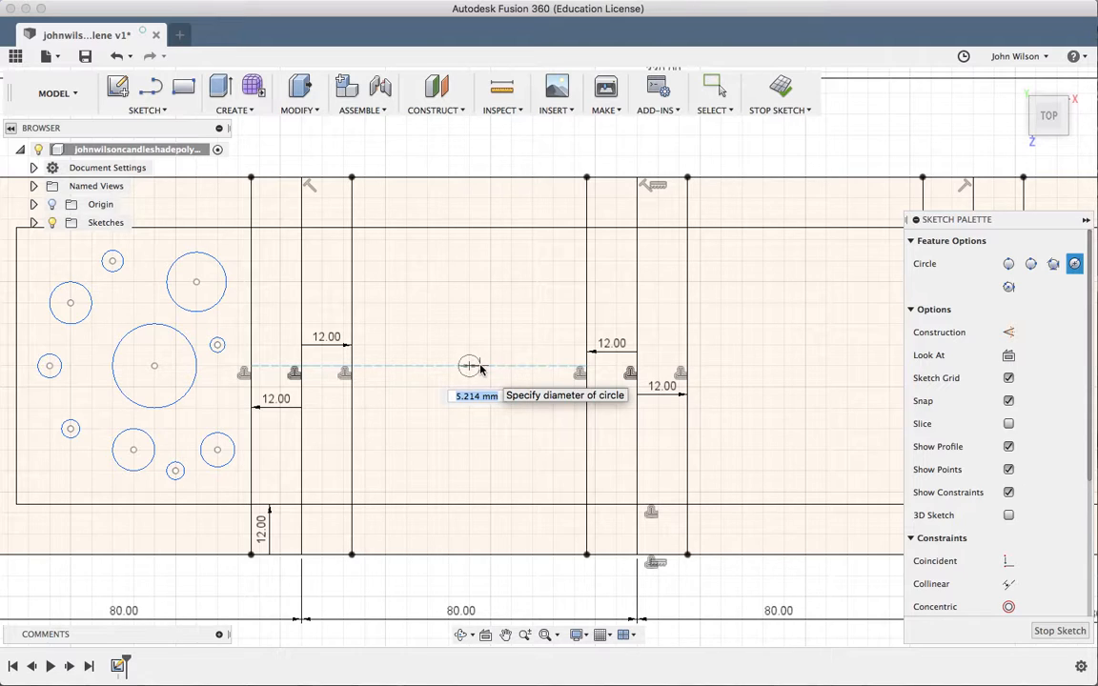
type("5")
key("Tab")
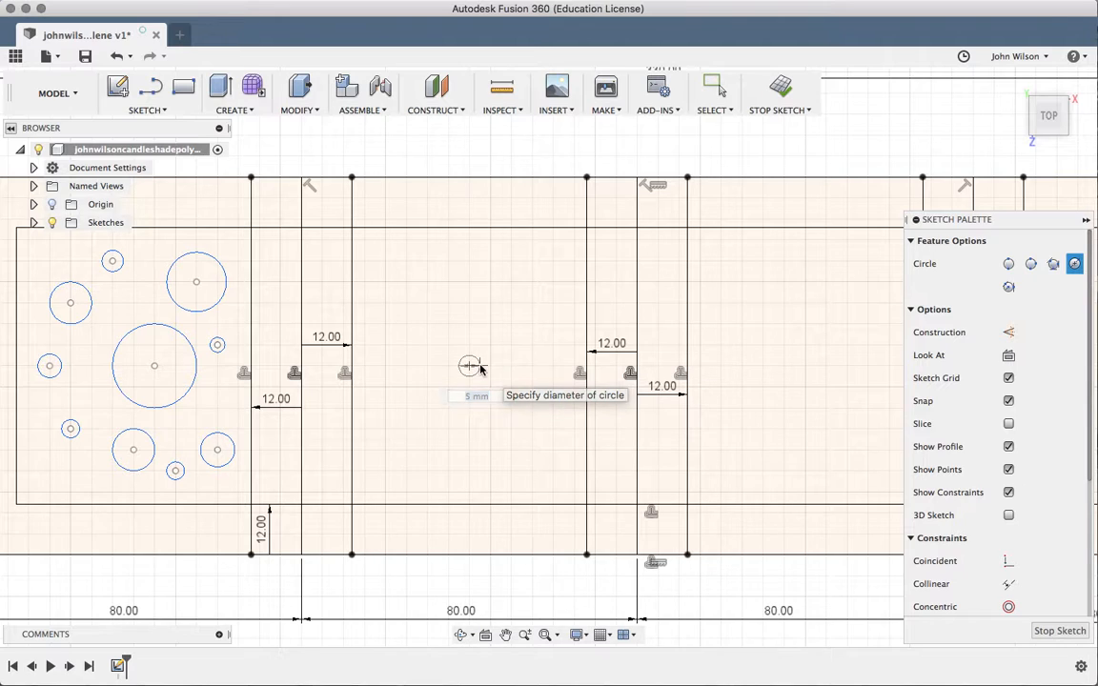
key("Return")
key("Escape")
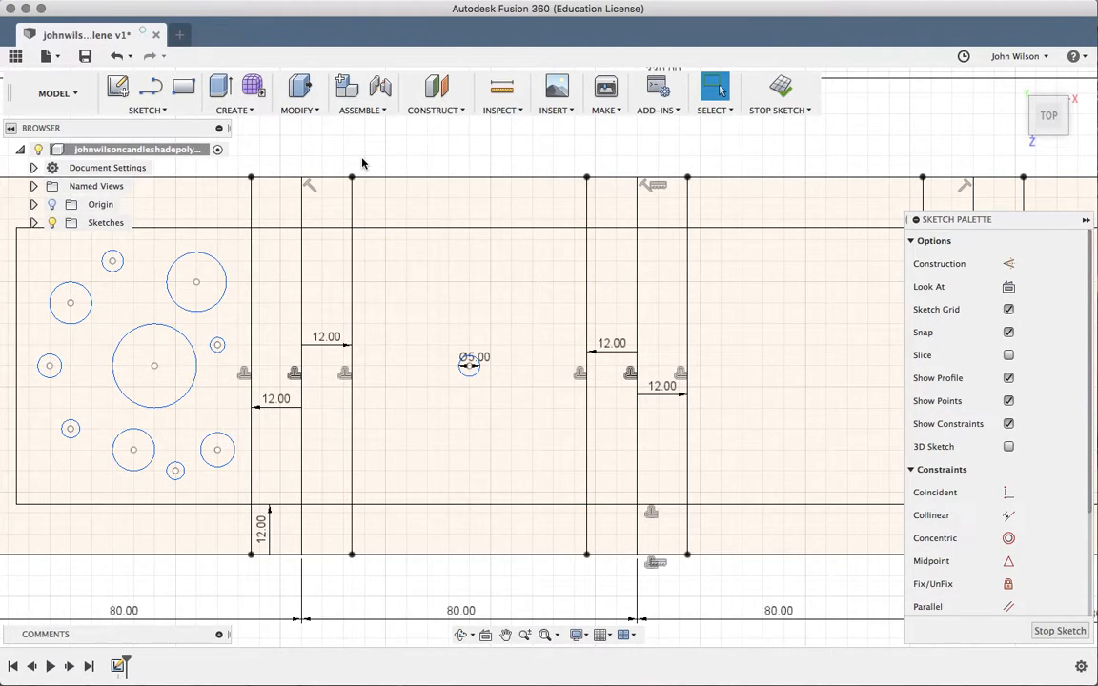
Draw a 4.5 mm diameter circle directly above the second panel's central circle
left_click(155, 110)
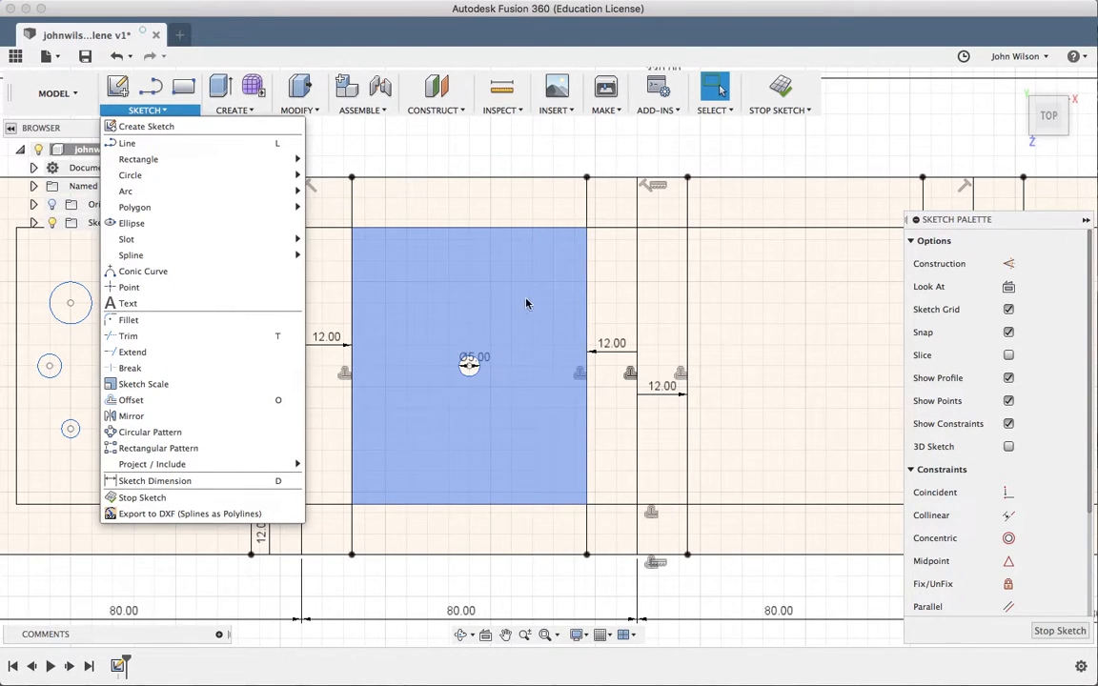
left_click(476, 154)
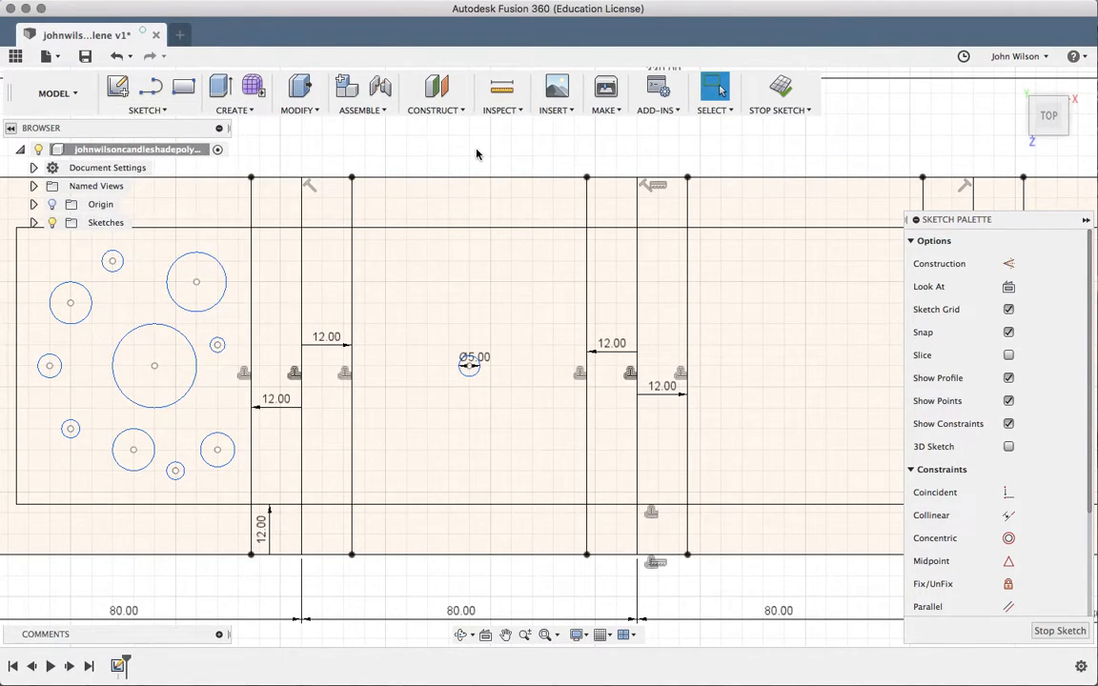
key("c")
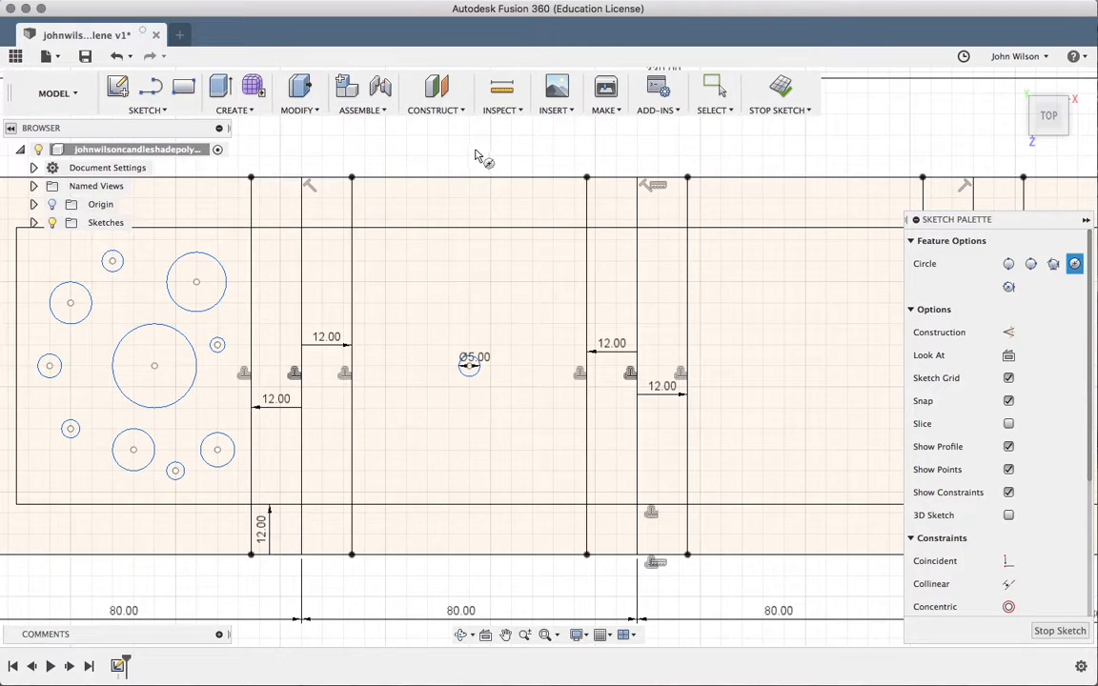
left_click(468, 303)
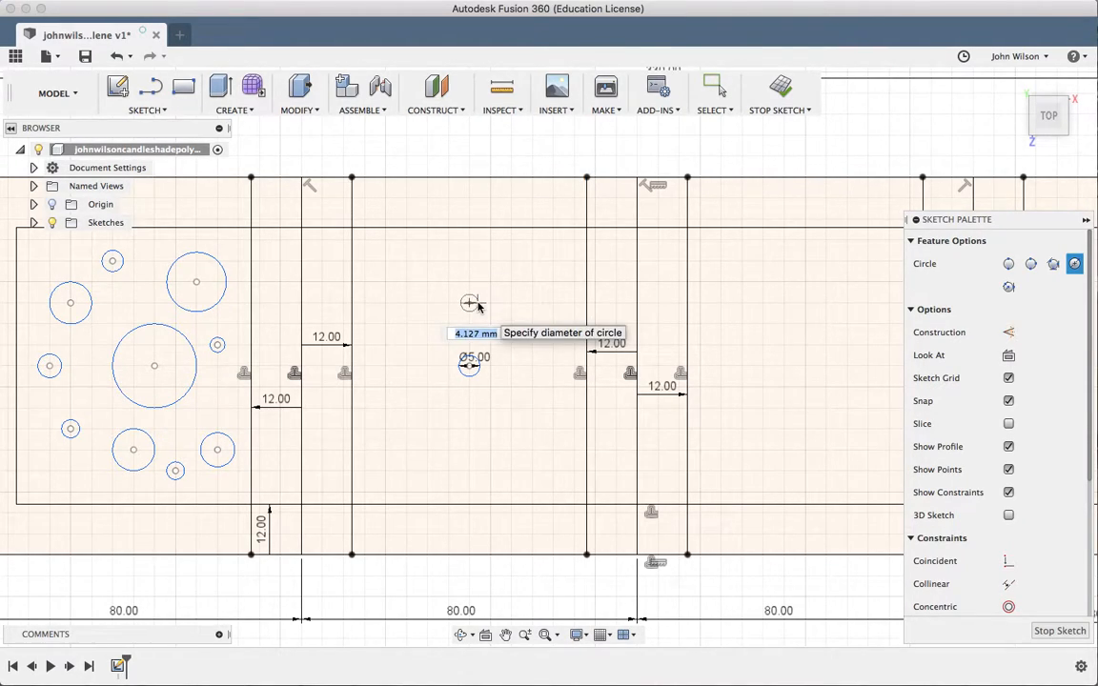
type("4.5")
key("Tab")
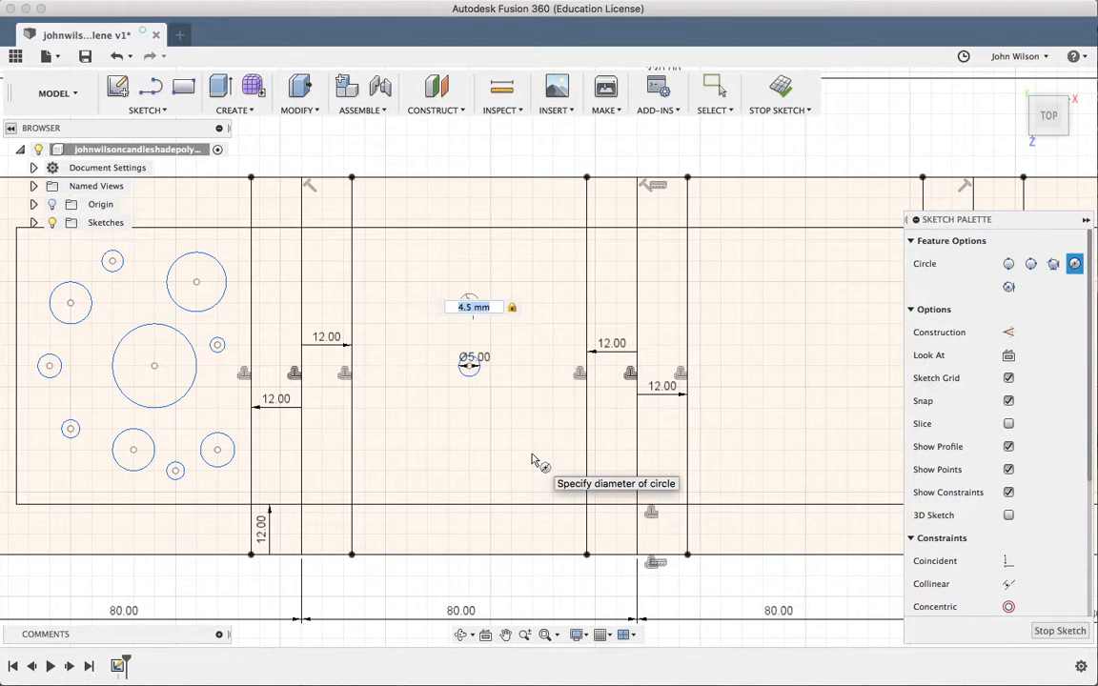
key("Return")
key("Escape")
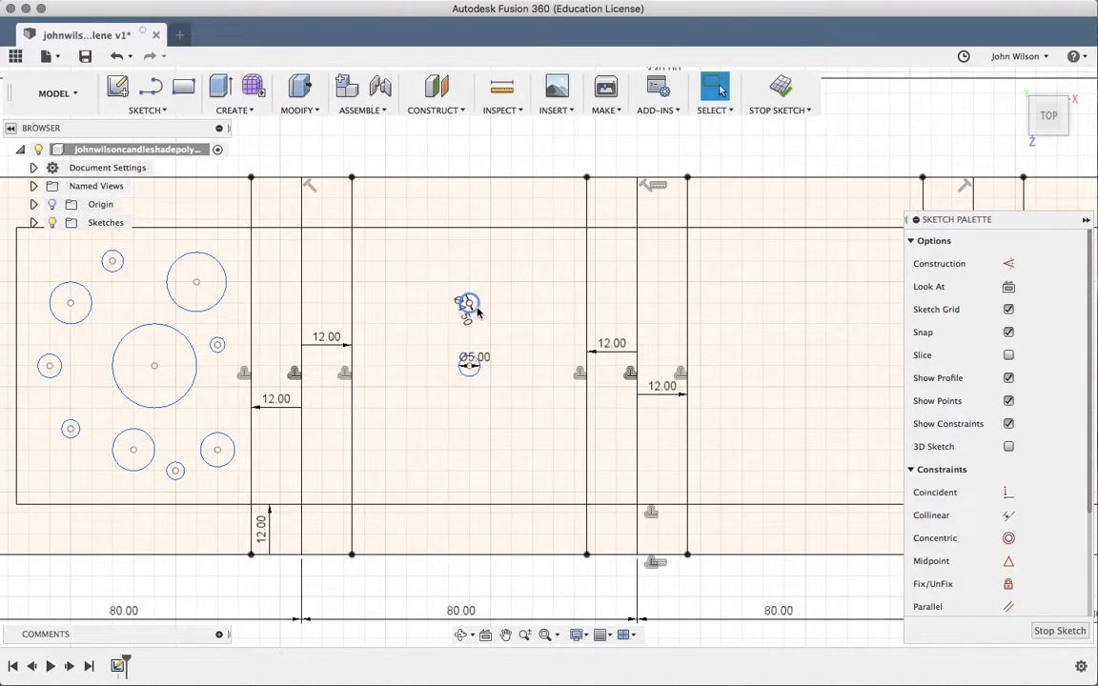
Create a full circular pattern of the second panel's 4.5 mm circle around the panel's central circle with a quantity of 12
left_click(147, 115)
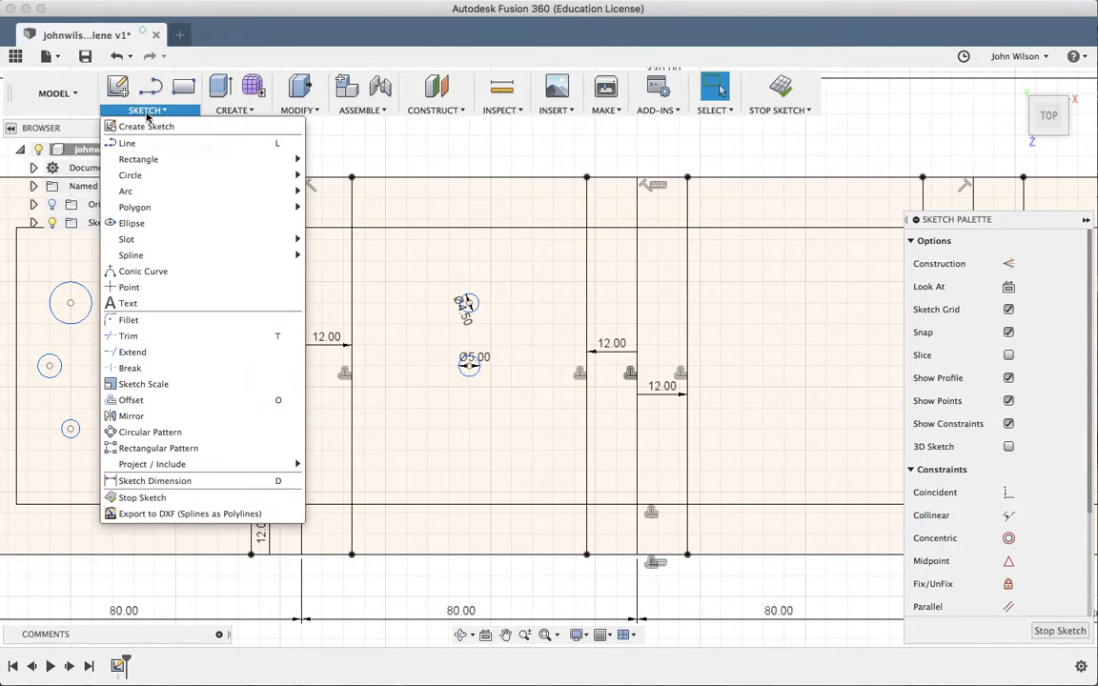
left_click(170, 437)
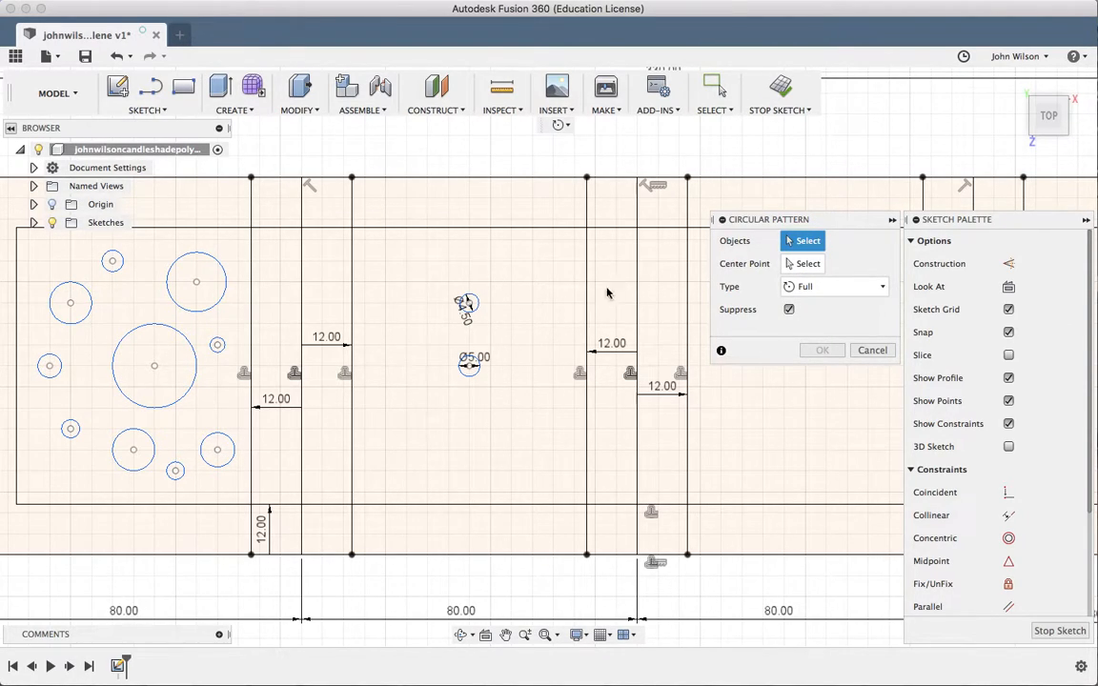
left_click(476, 307)
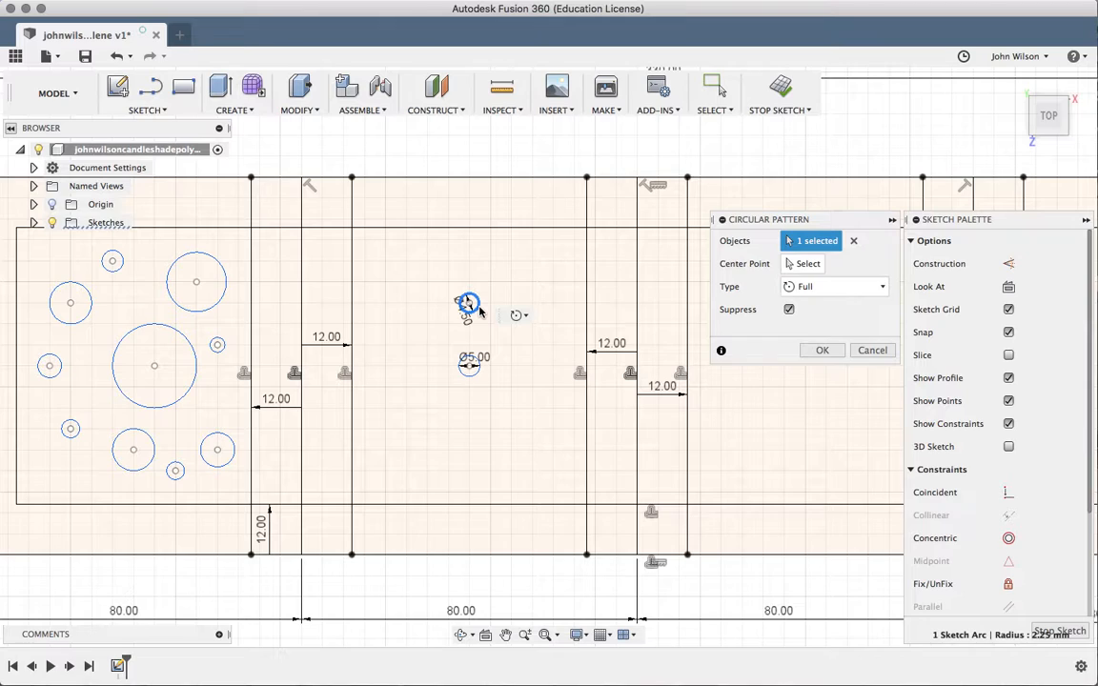
left_click(796, 265)
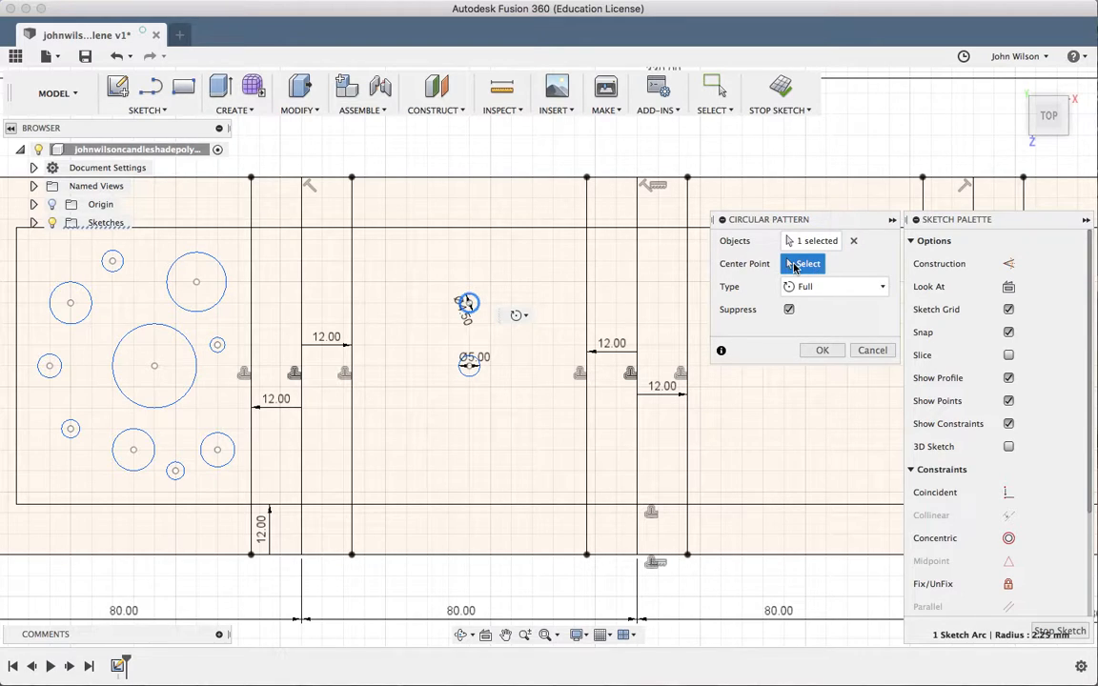
left_click(469, 368)
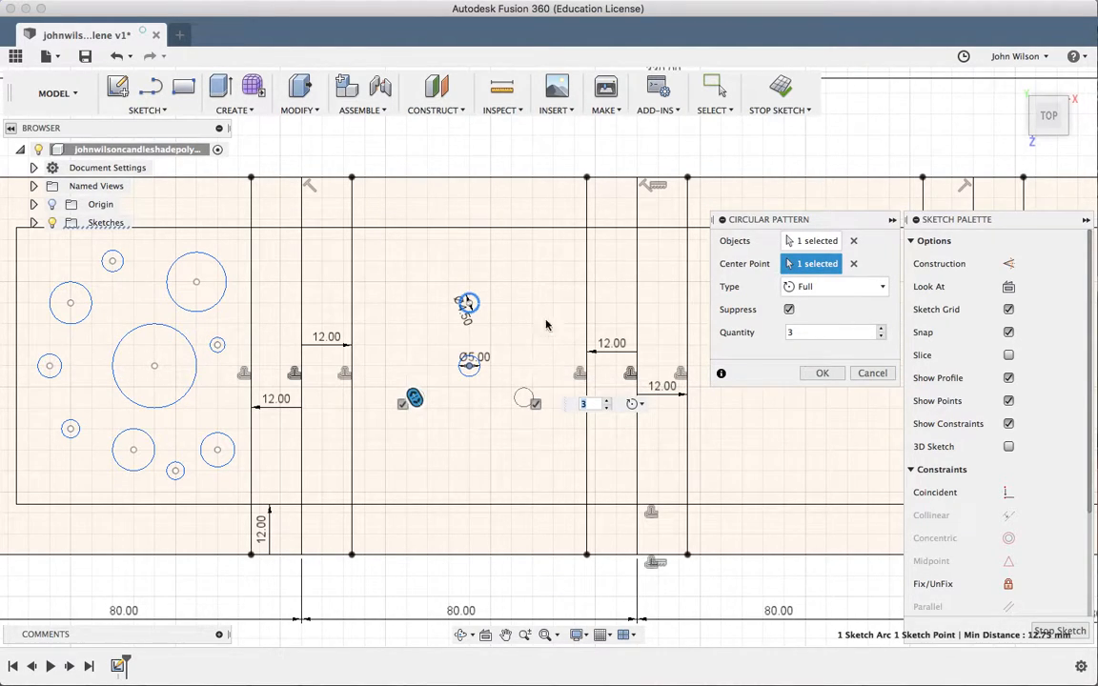
left_click(608, 400)
left_click(608, 400)
left_click(608, 401)
left_click(608, 400)
left_click(608, 401)
left_click(608, 400)
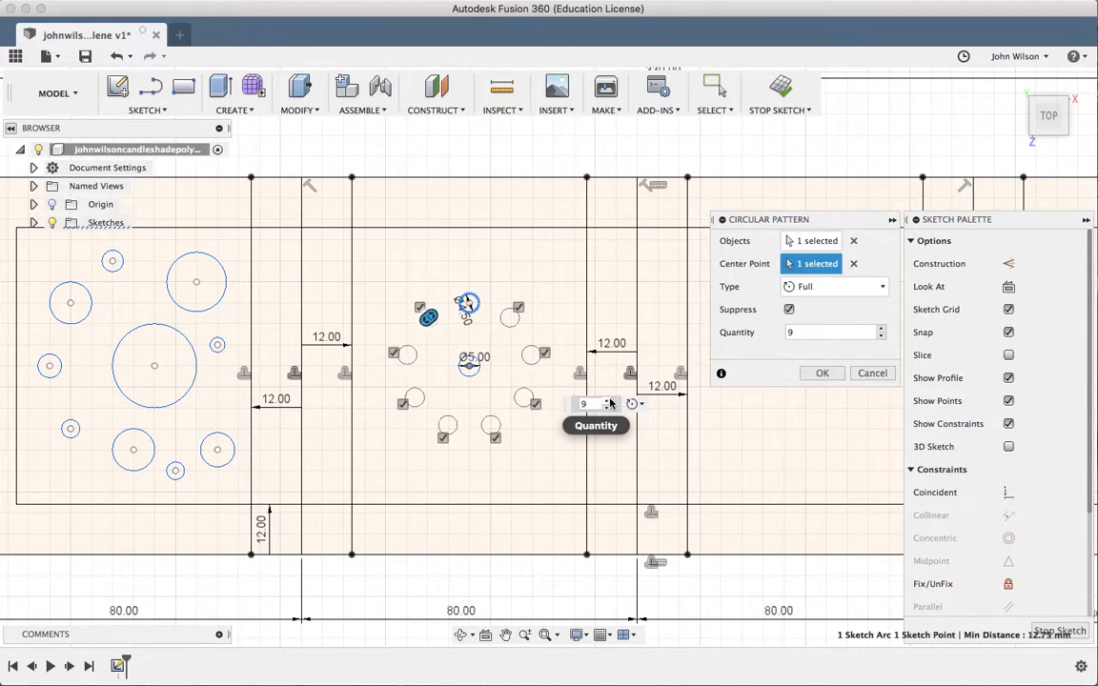
left_click(608, 400)
left_click(608, 400)
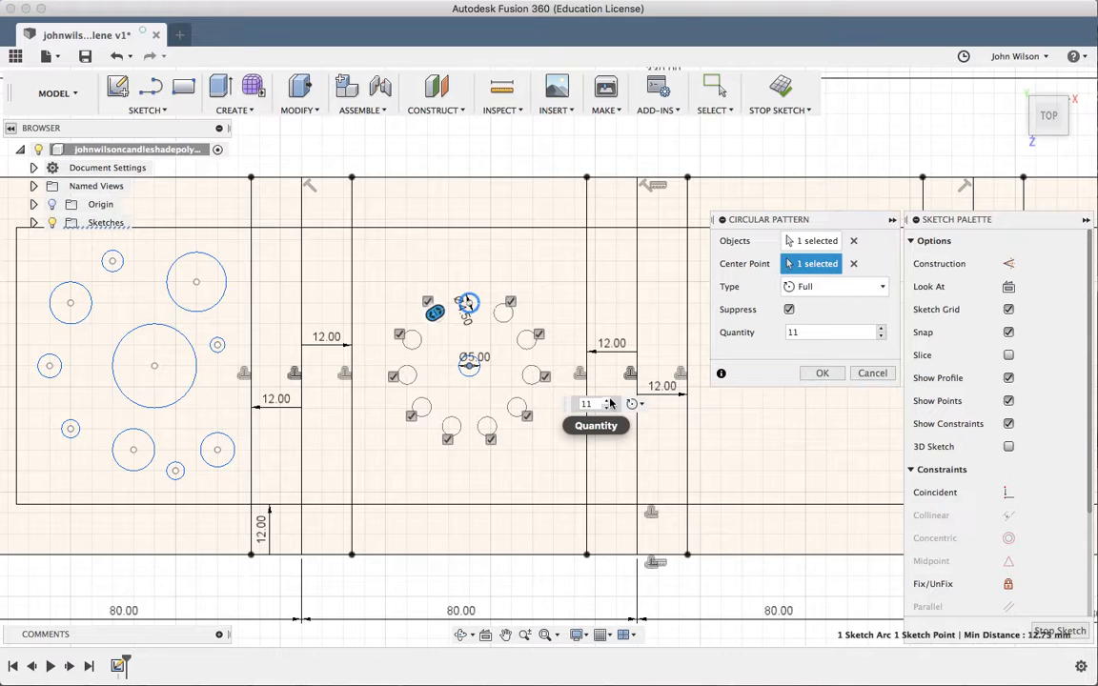
left_click(608, 400)
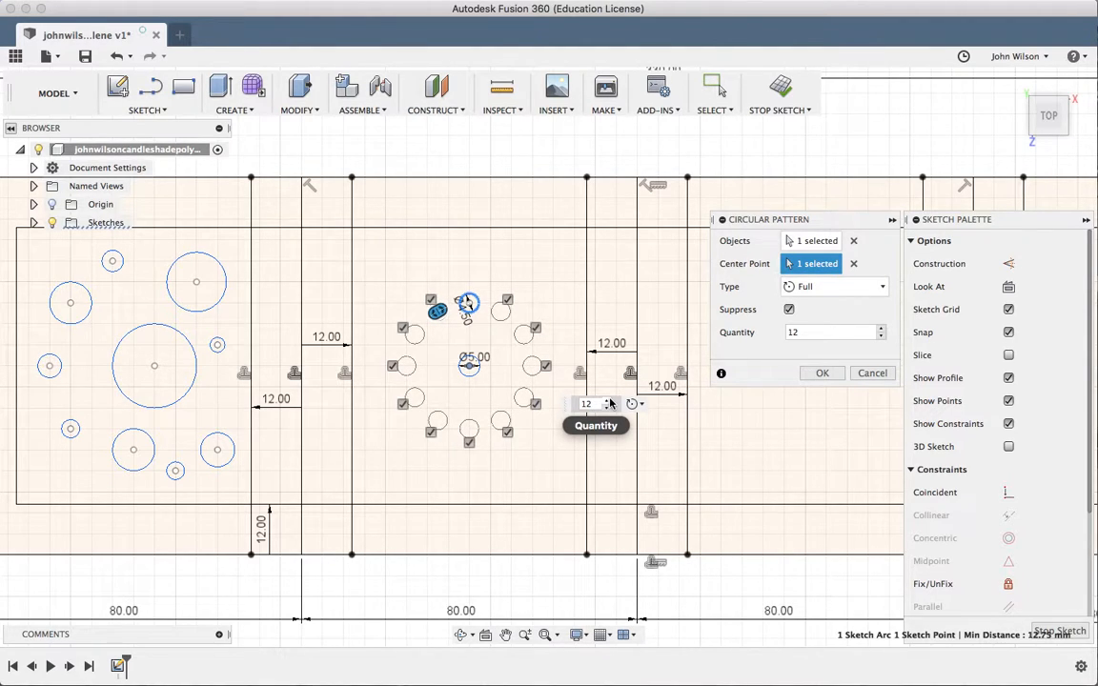
left_click(822, 373)
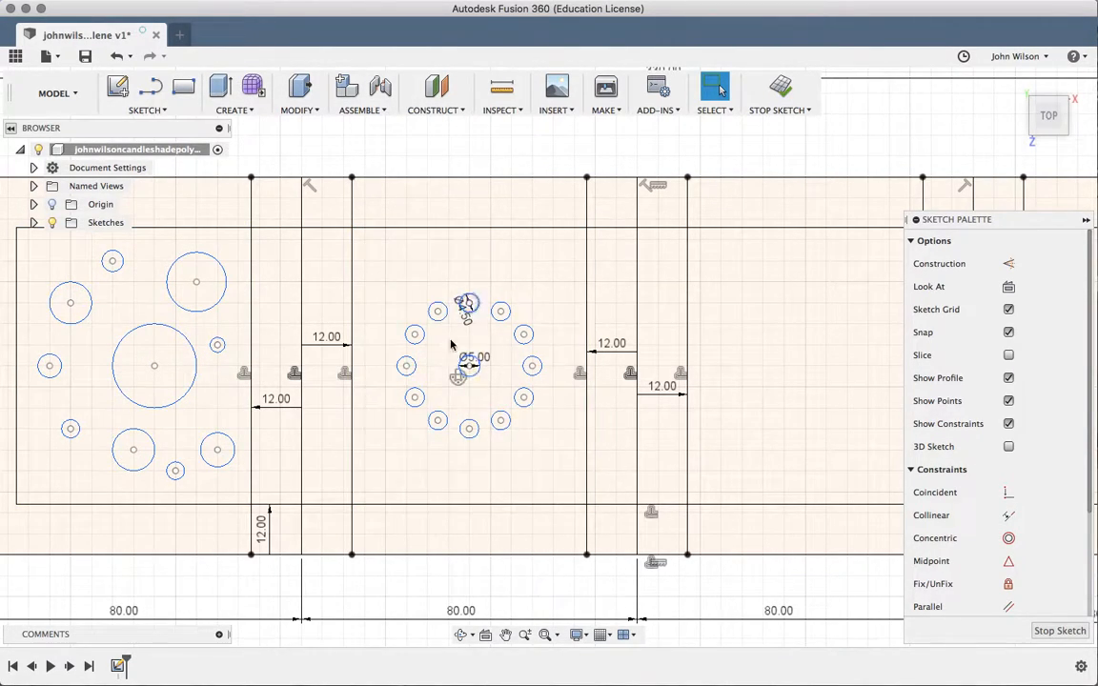
Draw a 5 mm diameter circle at the middle of the third panel
scroll(450, 340, "right", 6)
scroll(450, 343, "right", 5)
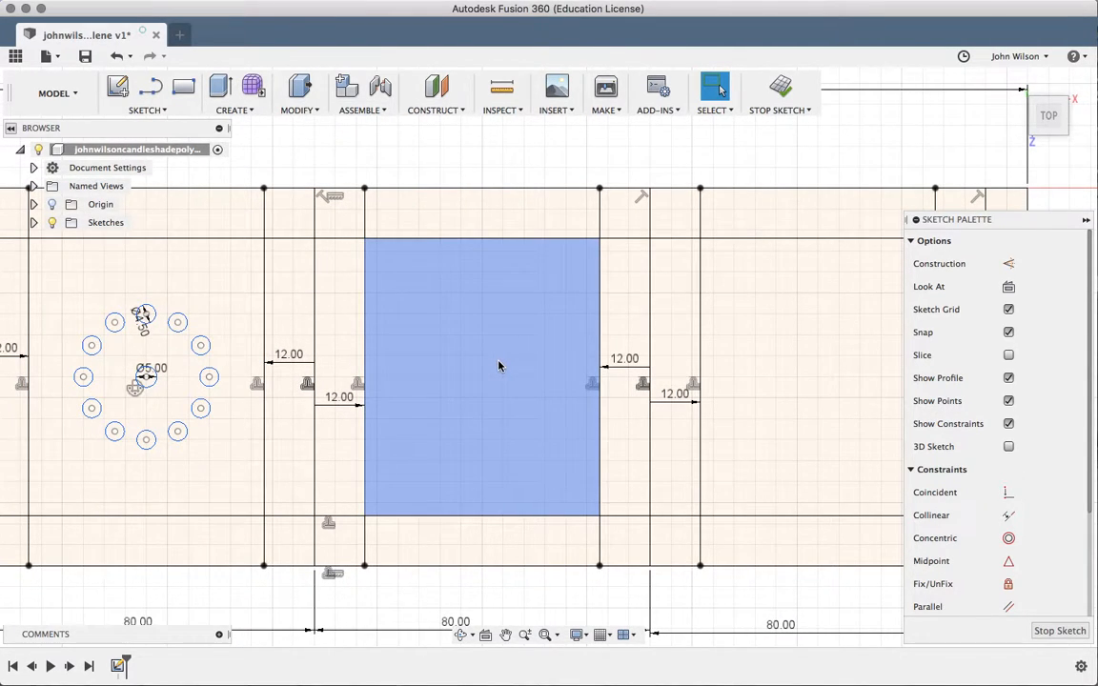
key("c")
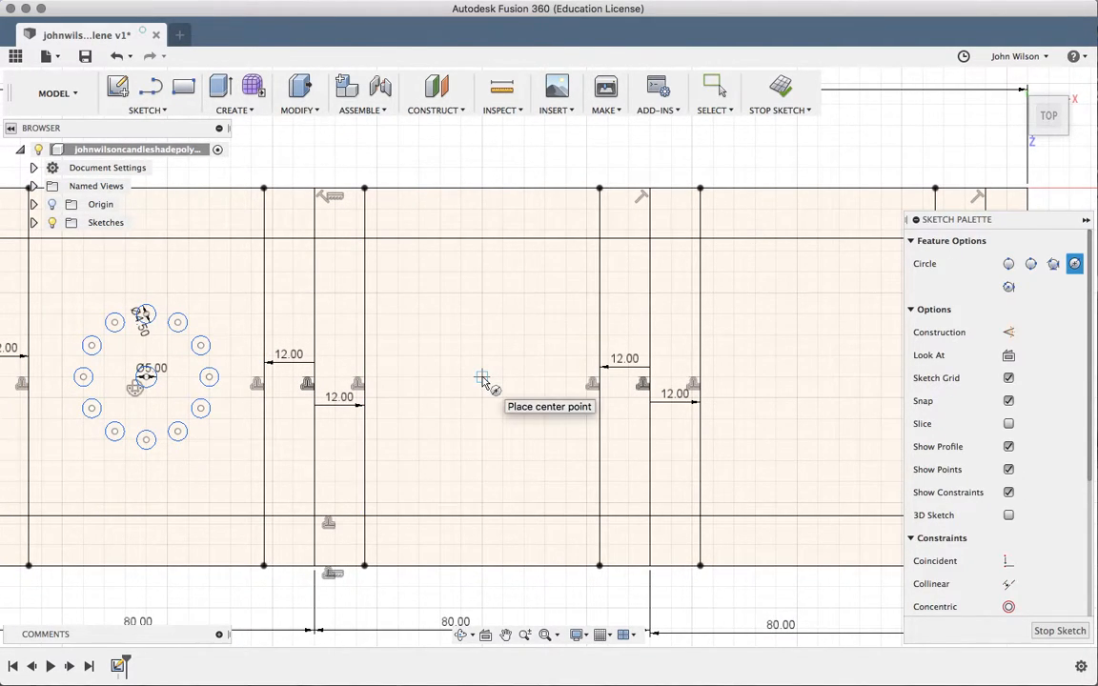
left_click(481, 379)
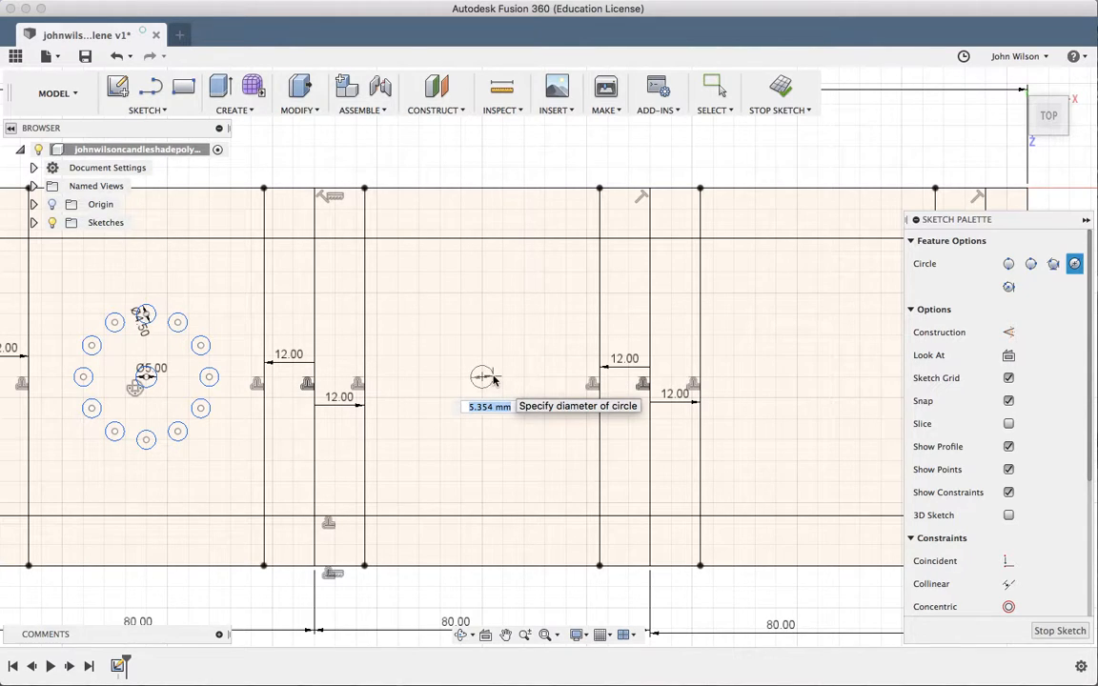
type("5")
key("Return")
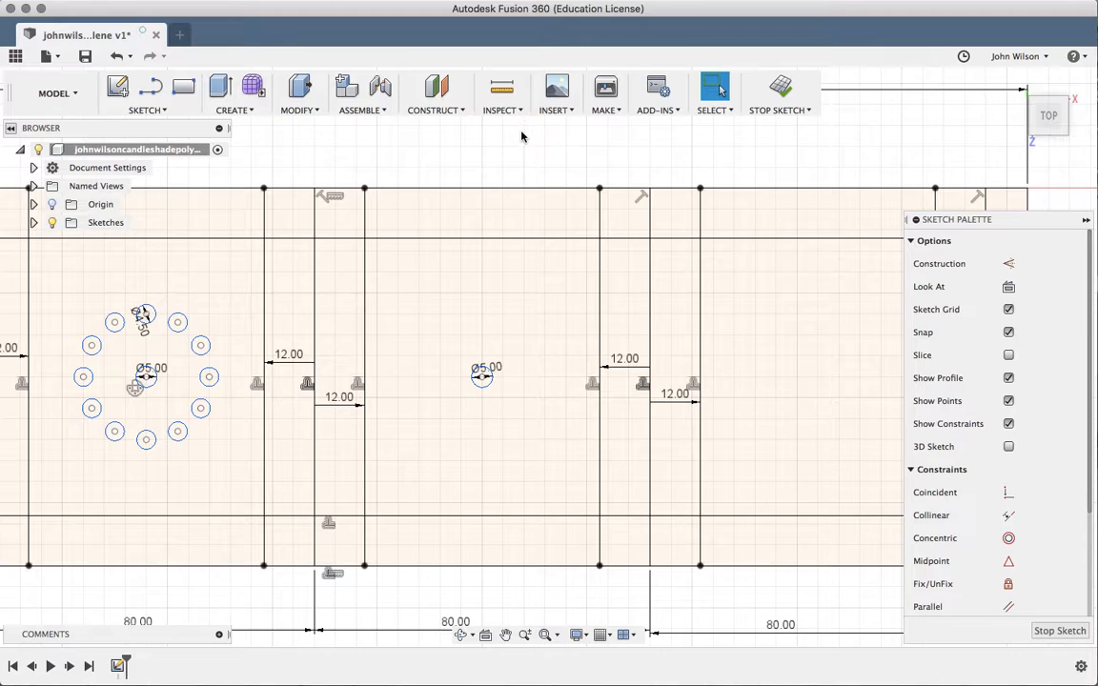
Start a rectangular pattern of the third panel's circle, using the Spacing distance type and 10 mm in the horizontal direction
left_click(157, 112)
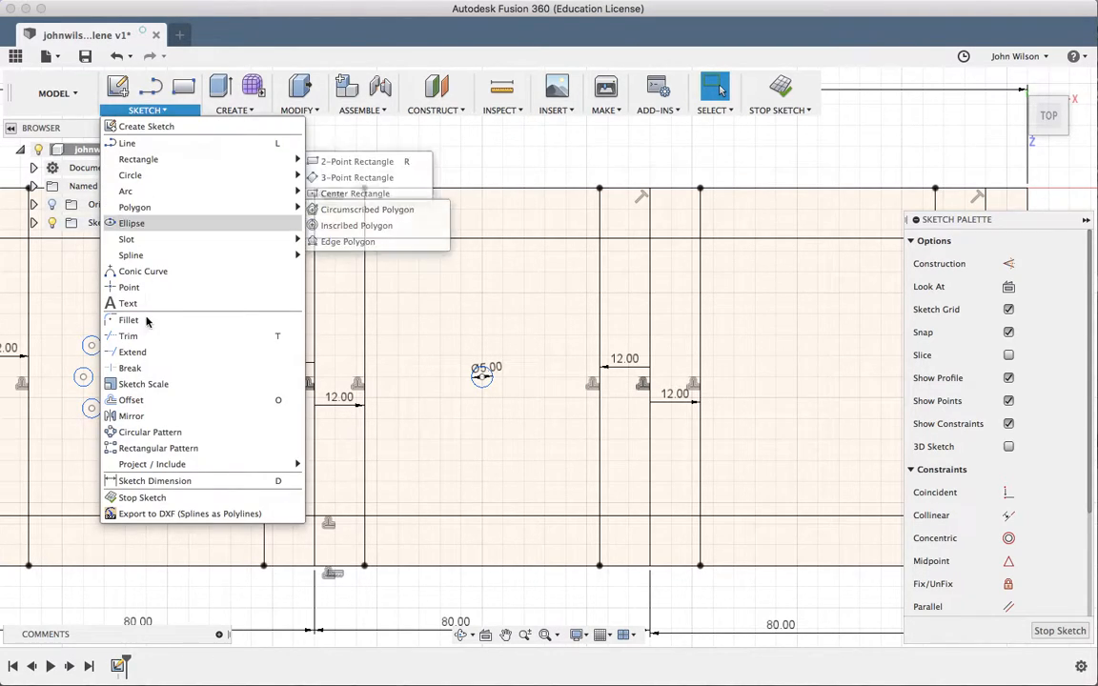
left_click(156, 449)
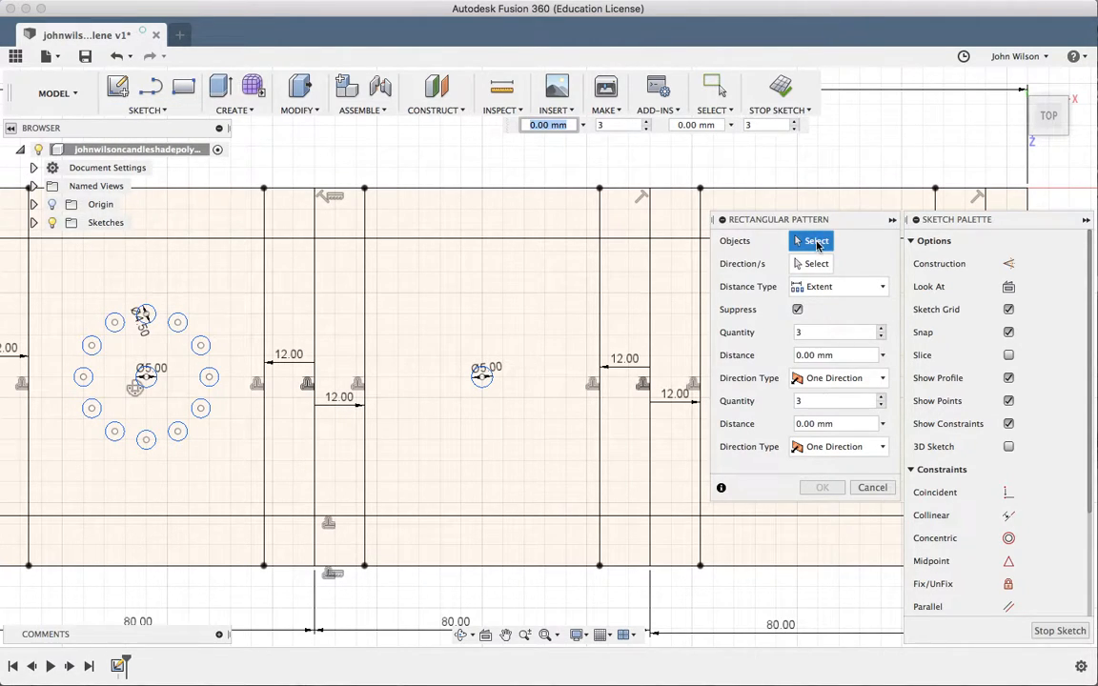
left_click(488, 387)
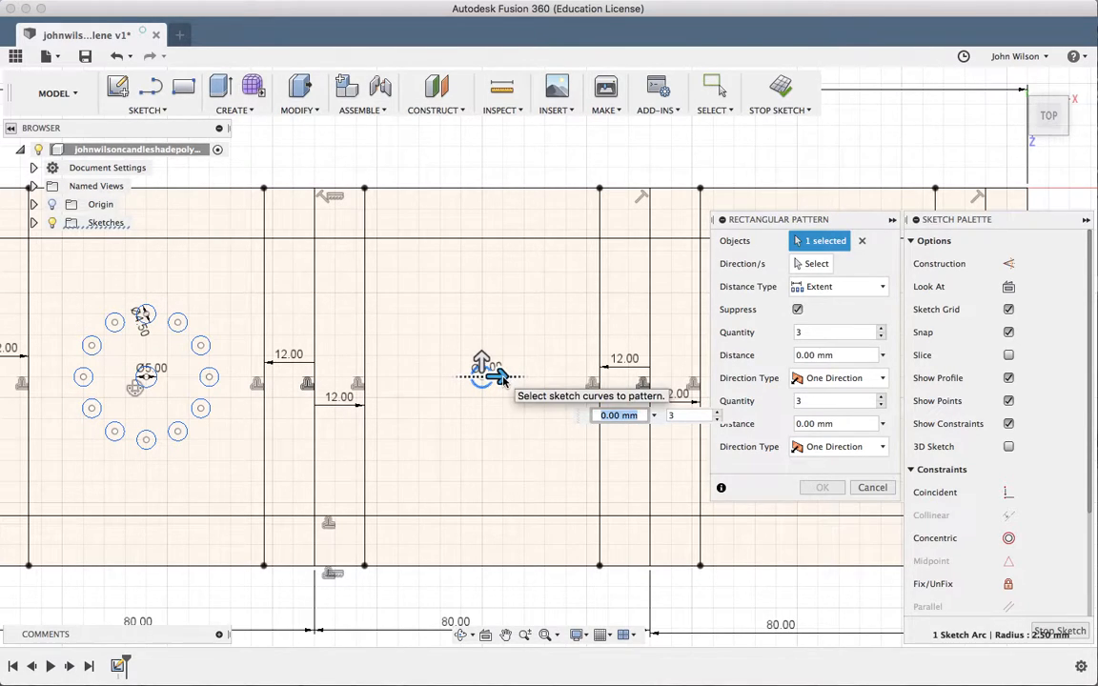
key("Tab")
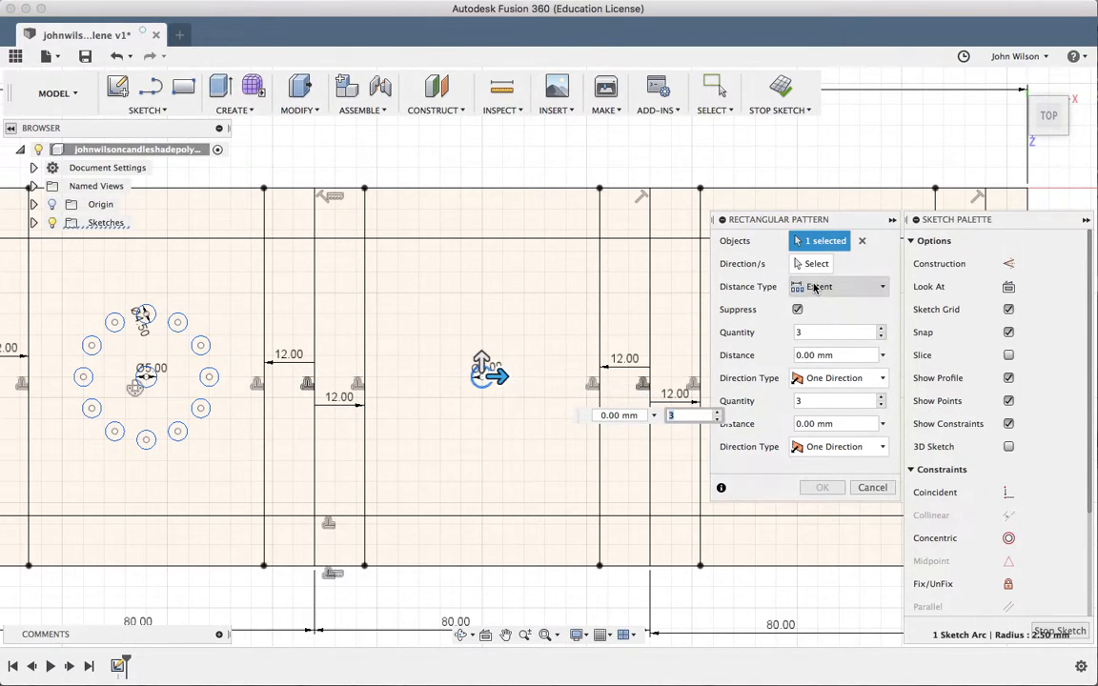
left_click(847, 288)
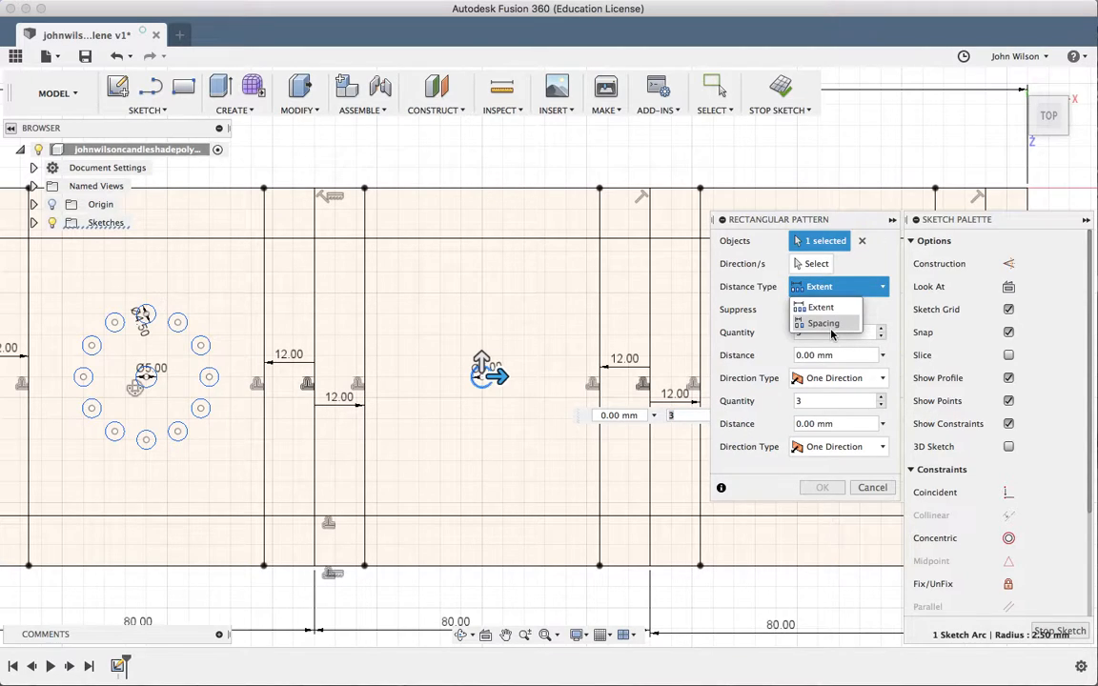
left_click(825, 324)
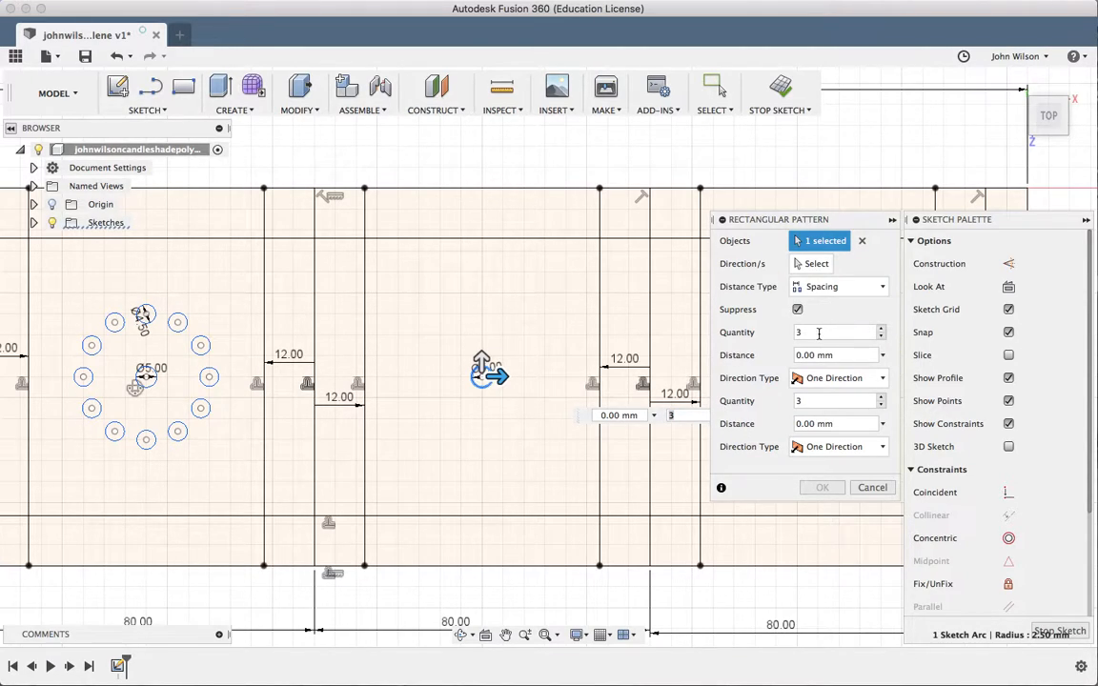
left_click(815, 356)
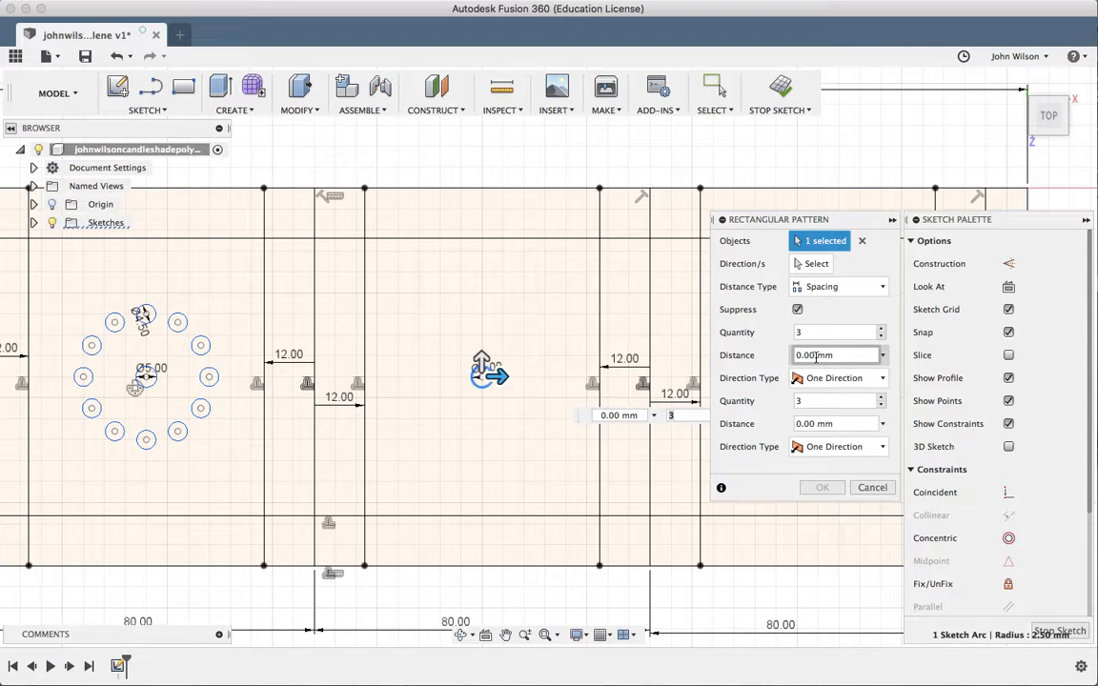
type("10")
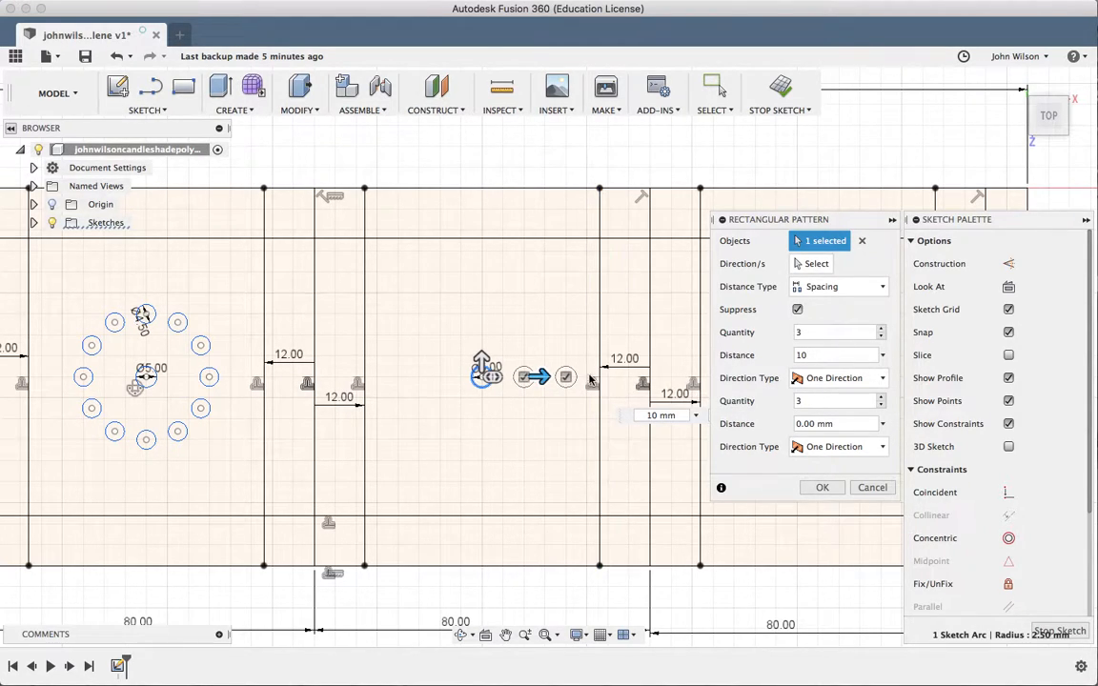
Make the pattern's horizontal direction symmetric with a quantity of 5
left_click(881, 328)
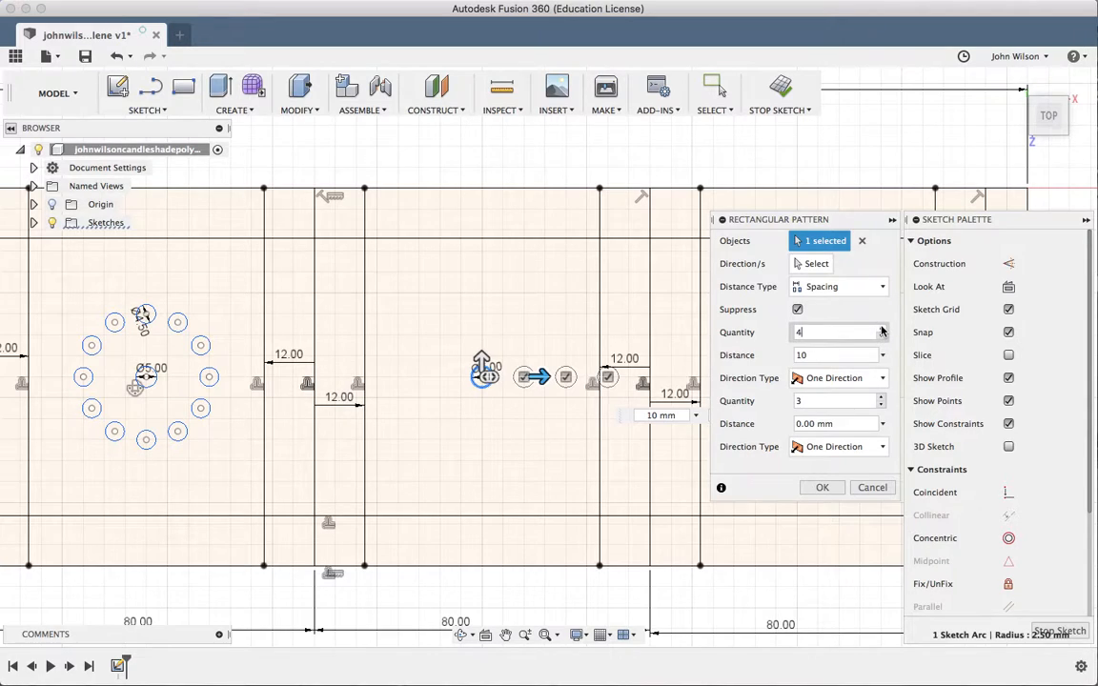
left_click(881, 336)
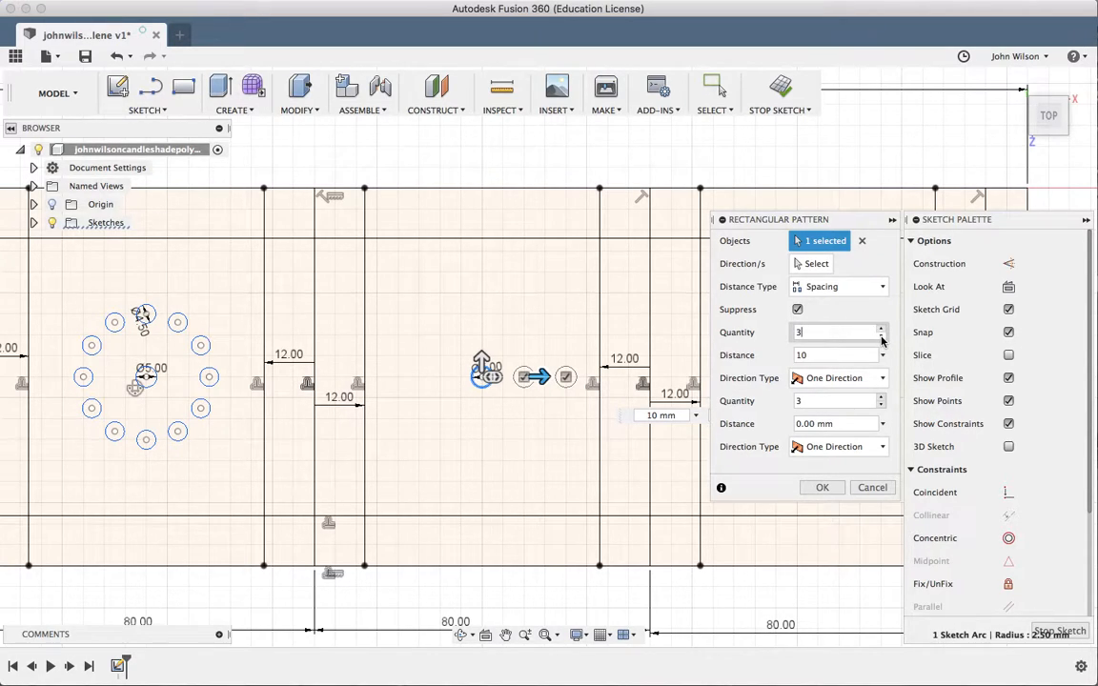
left_click(883, 378)
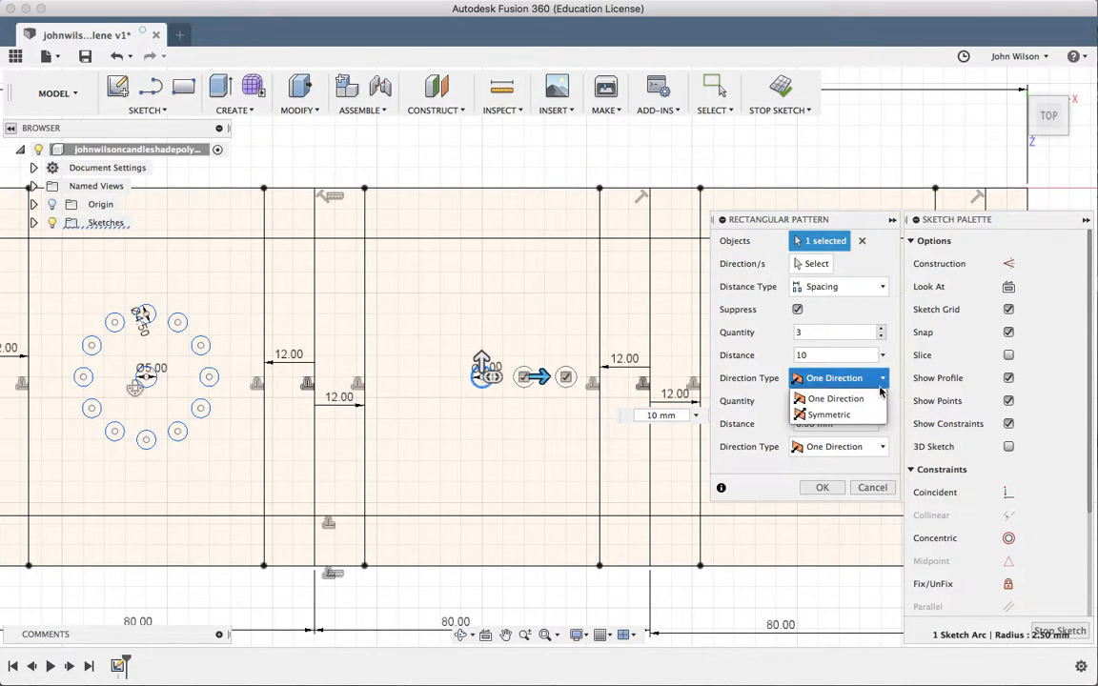
left_click(825, 414)
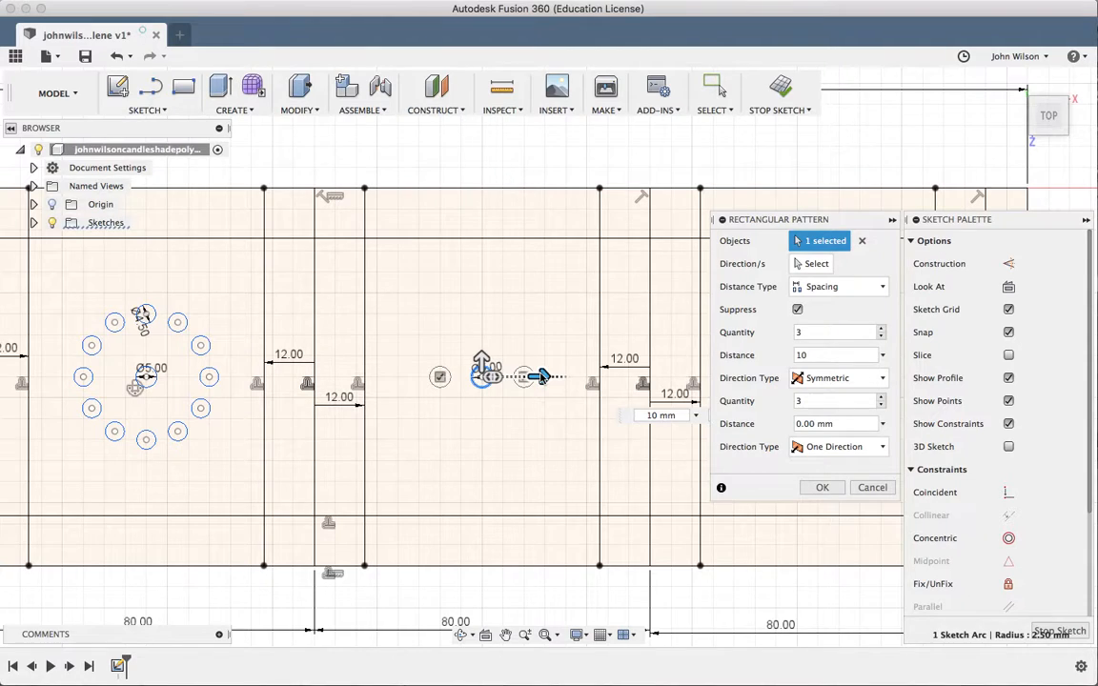
left_click(882, 330)
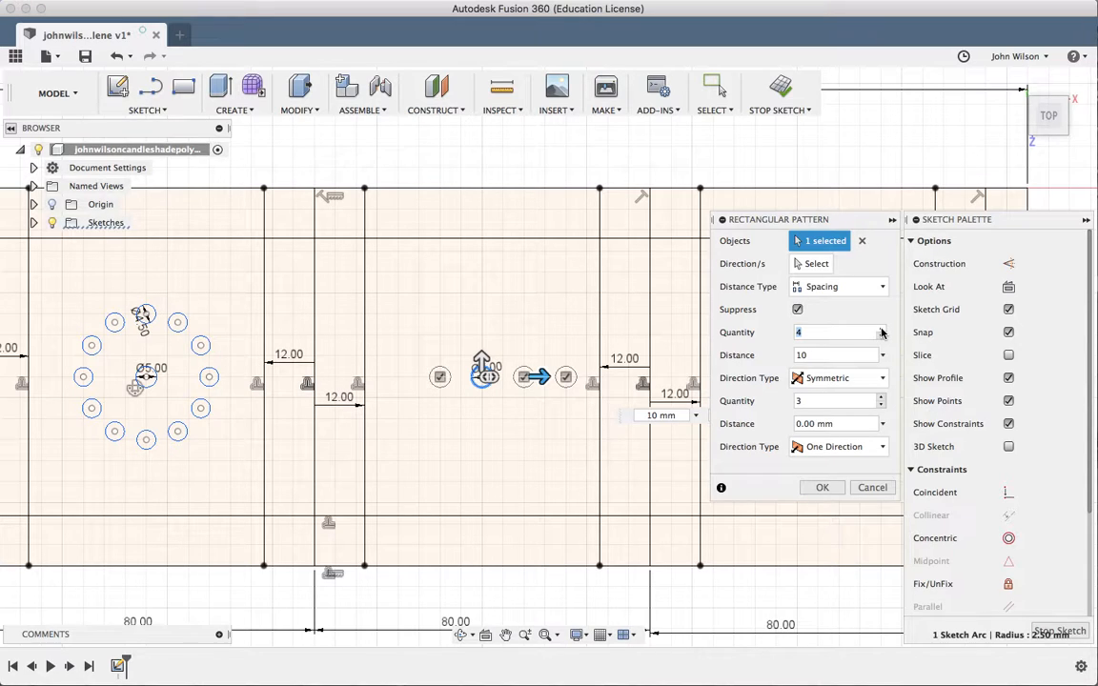
type("5")
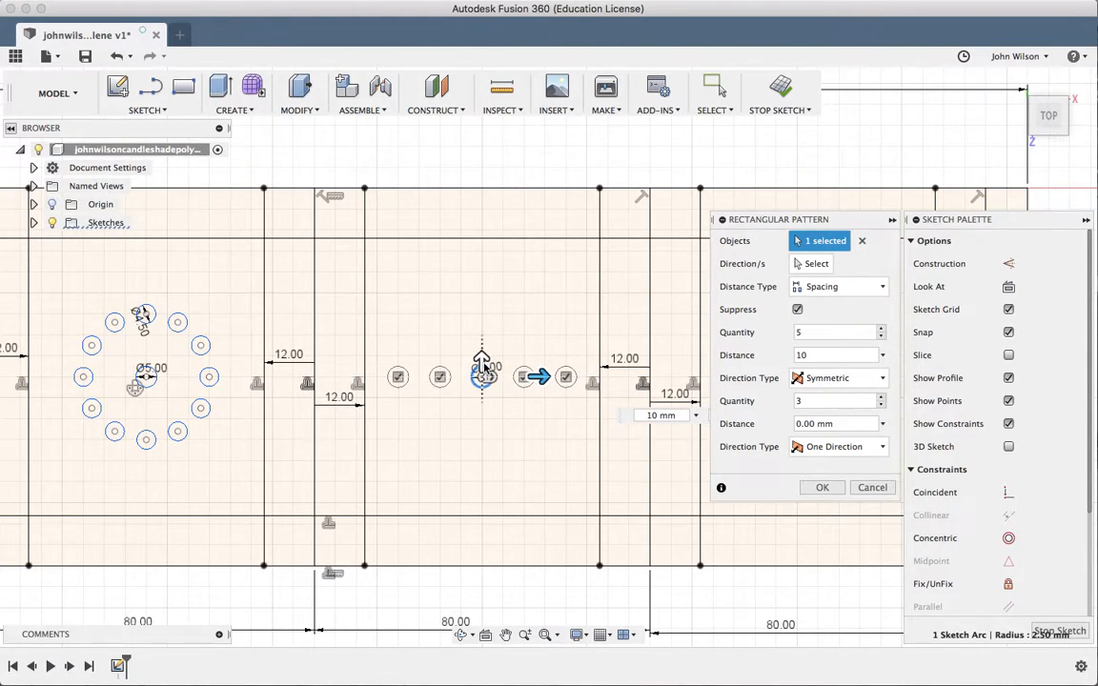
Set the pattern's vertical direction to symmetric with a quantity of 5 at 10 mm spacing, and create the pattern
left_click(482, 363)
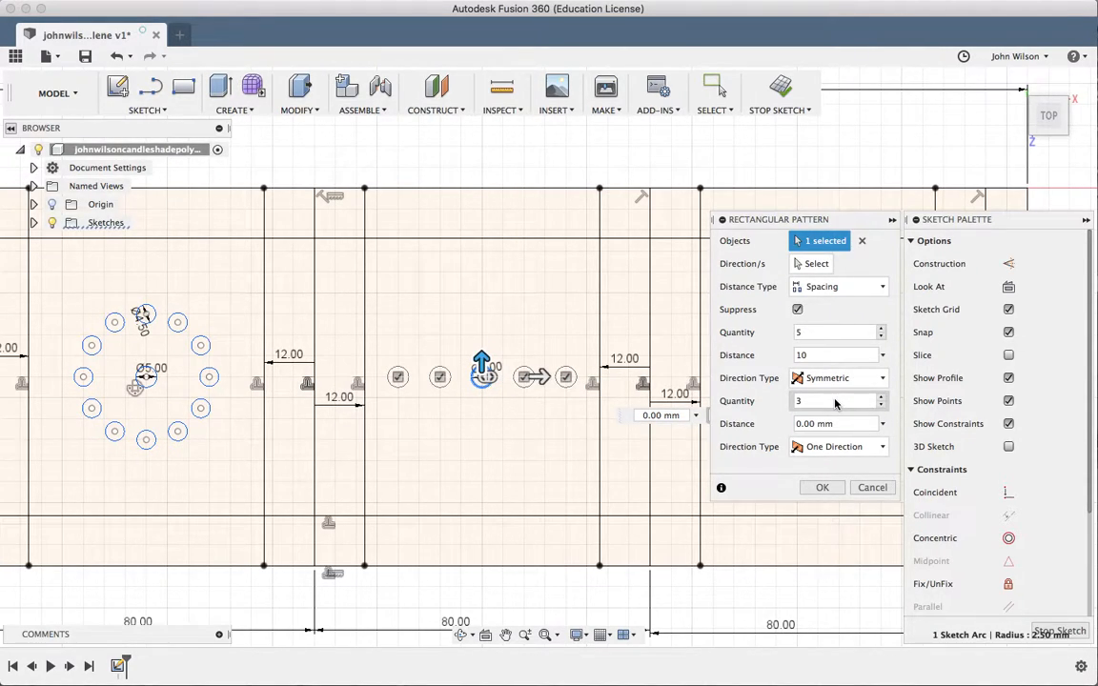
left_click(817, 424)
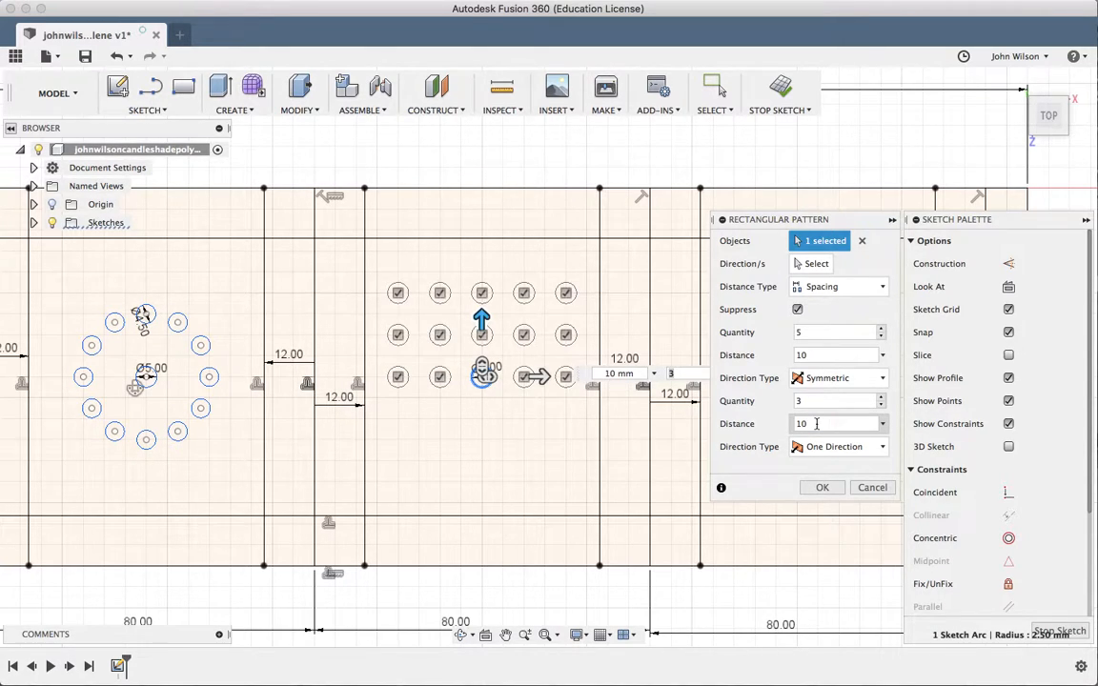
left_click(882, 447)
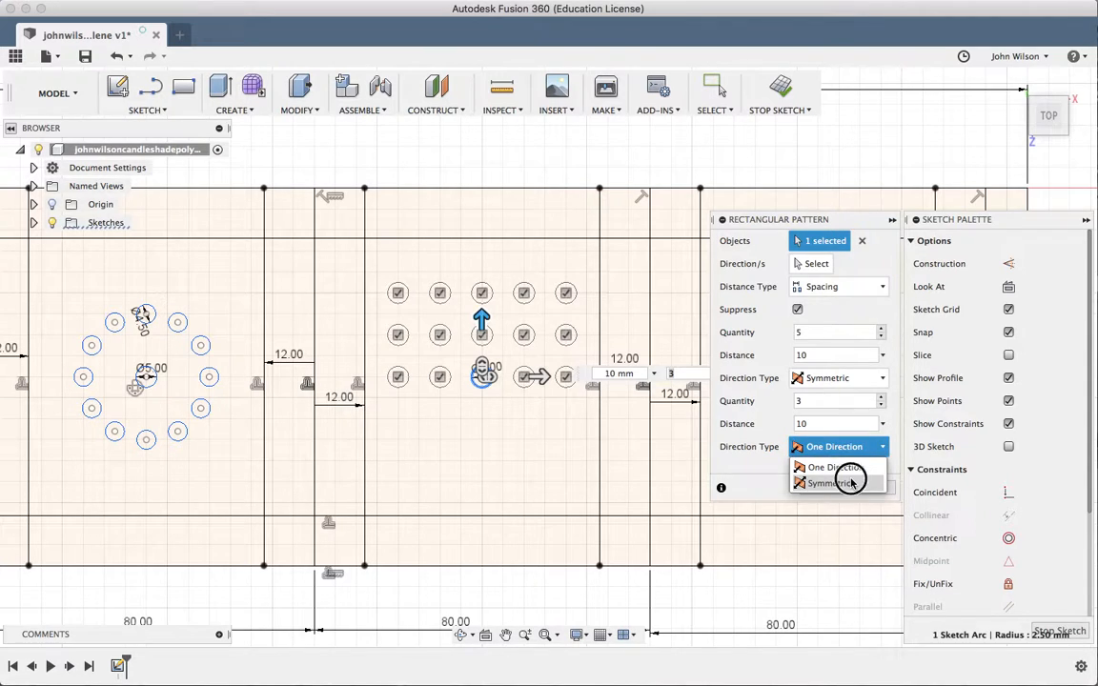
left_click(846, 480)
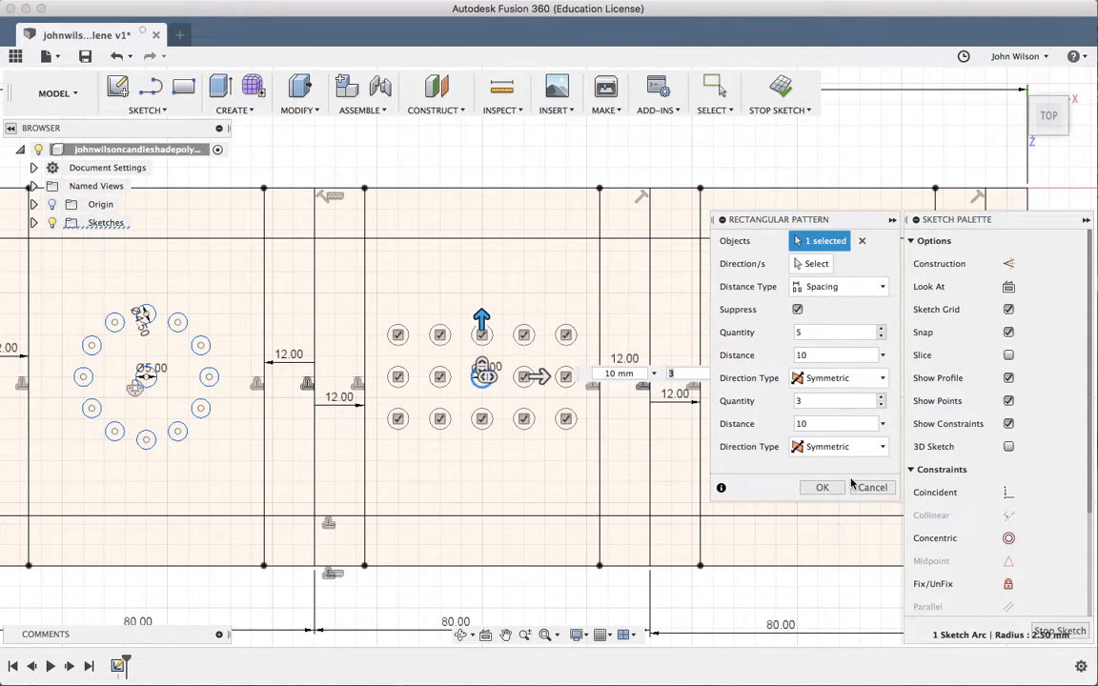
left_click(882, 398)
left_click(882, 397)
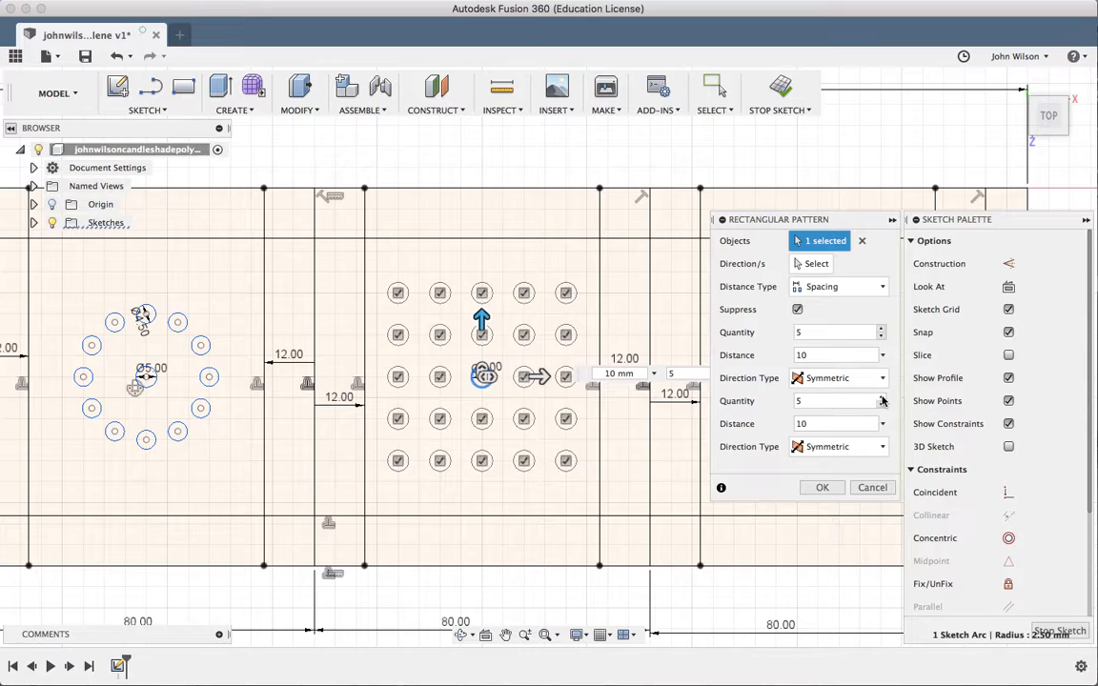
left_click(822, 487)
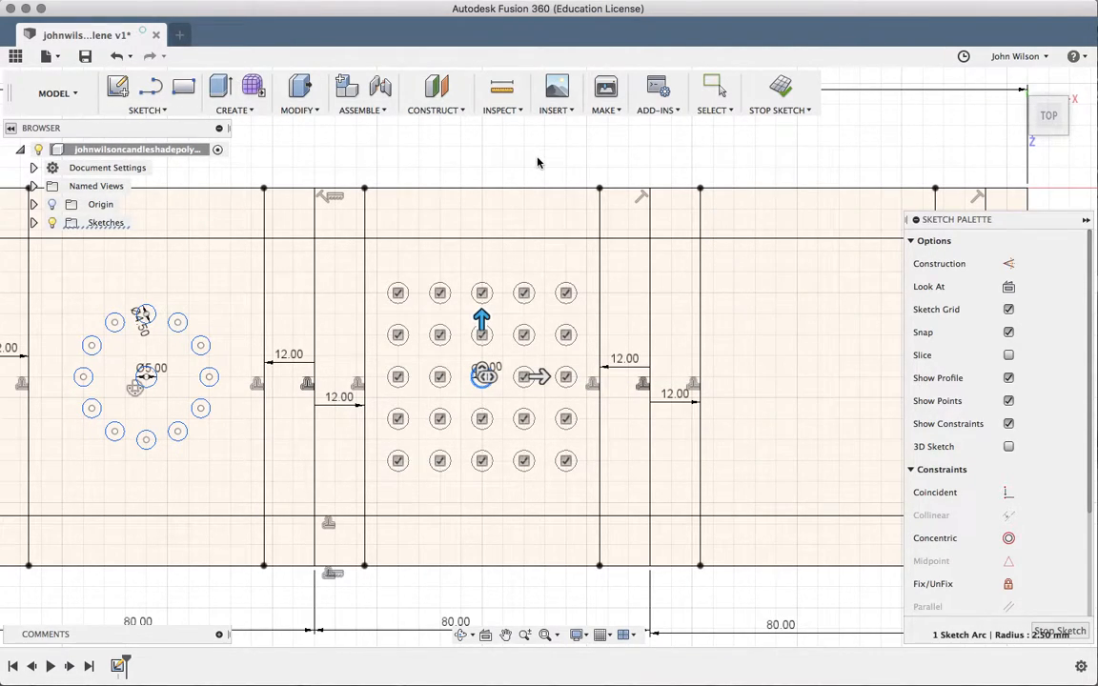
key("Escape")
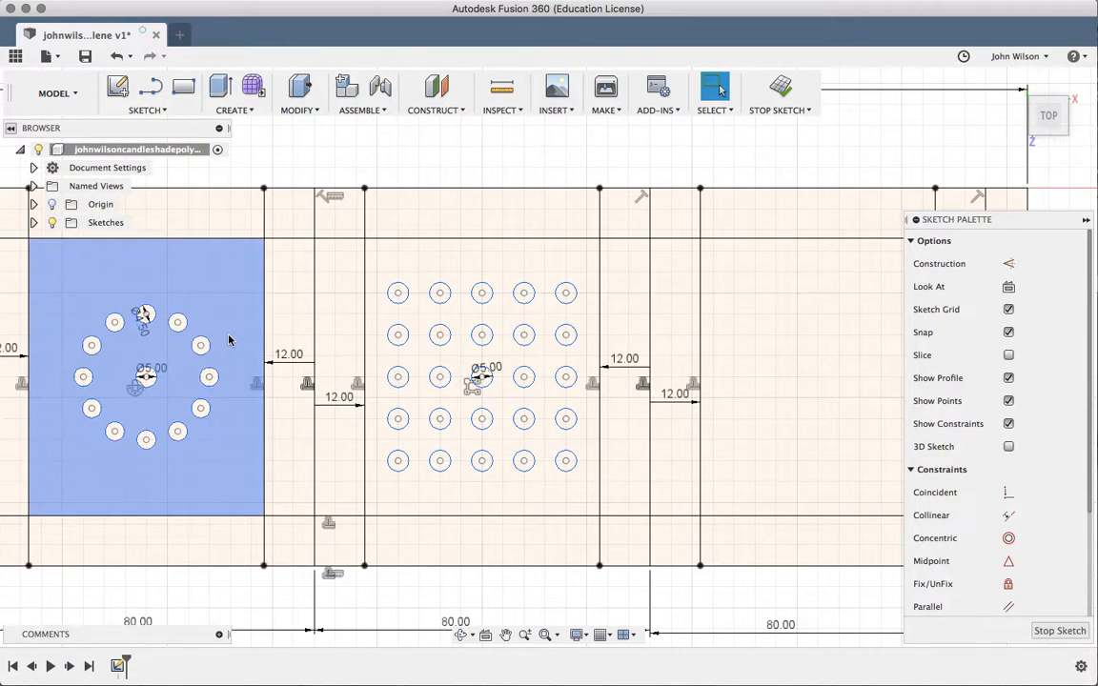
scroll(230, 340, "left", 10)
scroll(230, 341, "left", 4)
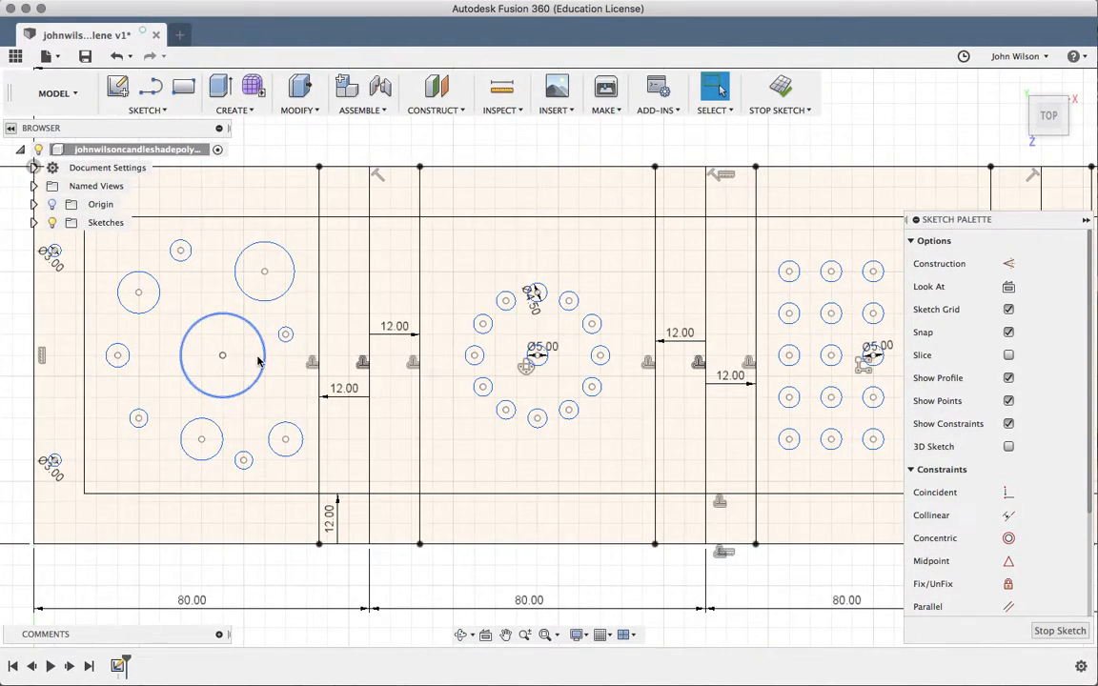
Draw two slanted lines across the fourth panel's lower-left corner from its left border to its bottom border, the upper one starting at the left border's midpoint
scroll(258, 360, "right", 7)
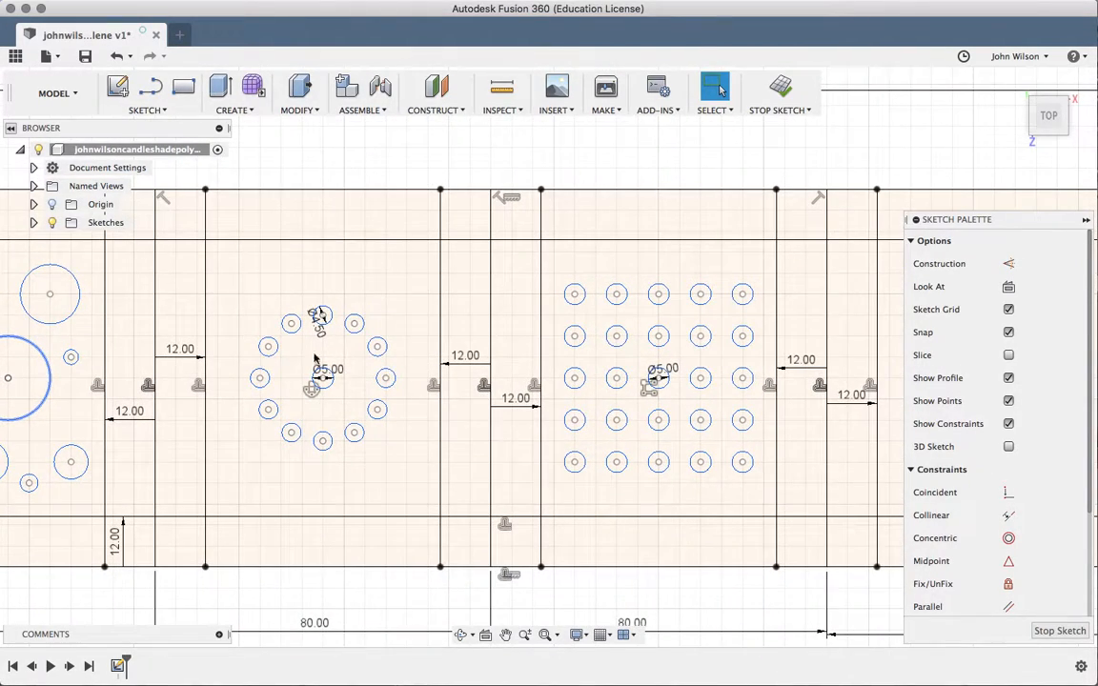
scroll(380, 408, "right", 5)
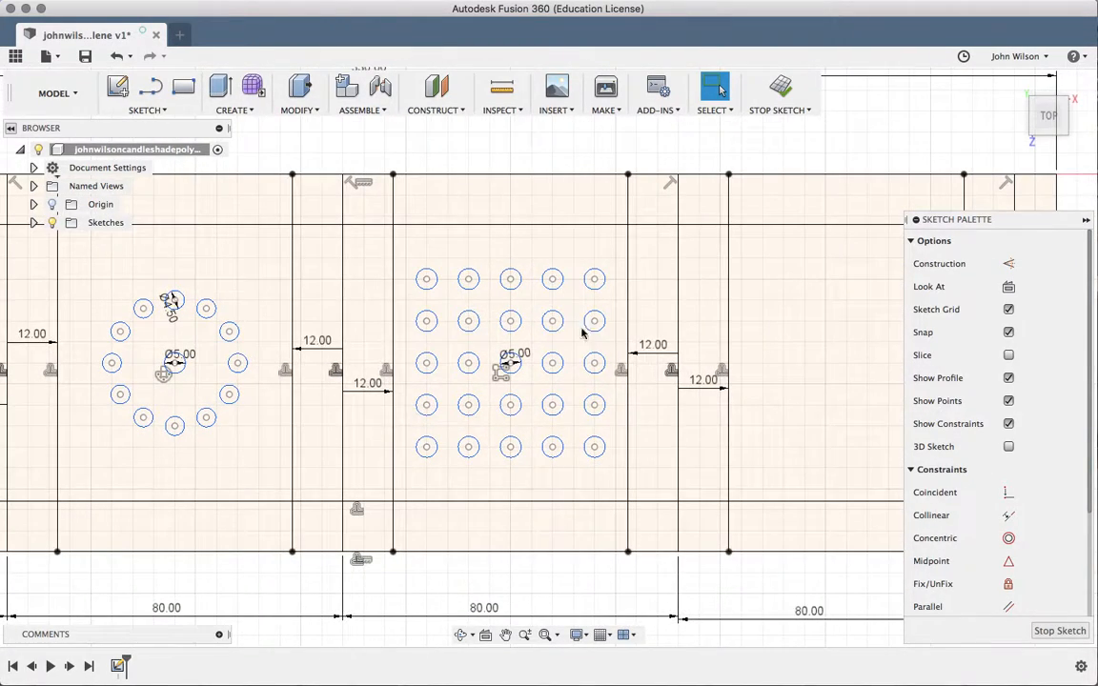
scroll(525, 410, "right", 8)
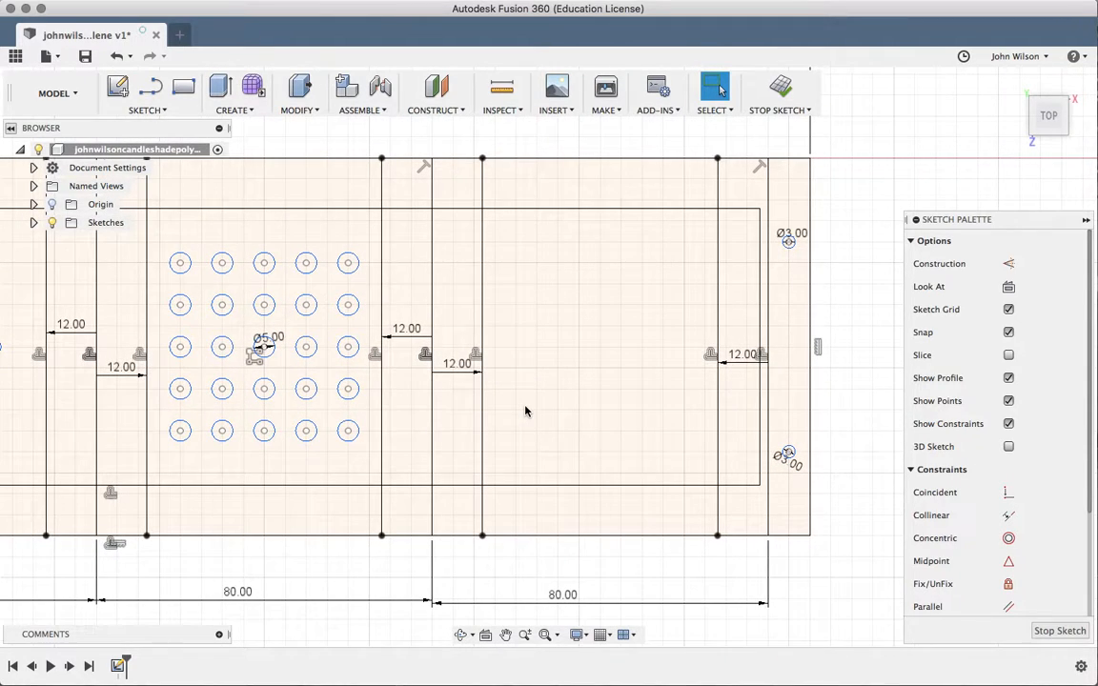
key("l")
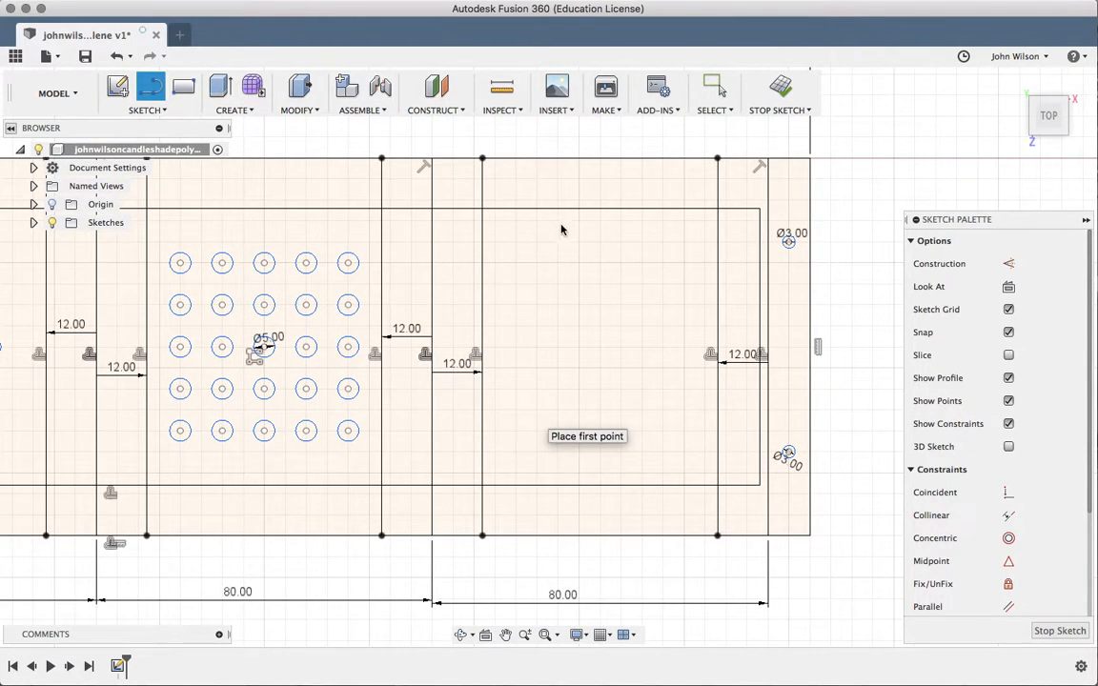
key("Escape")
left_click(572, 272)
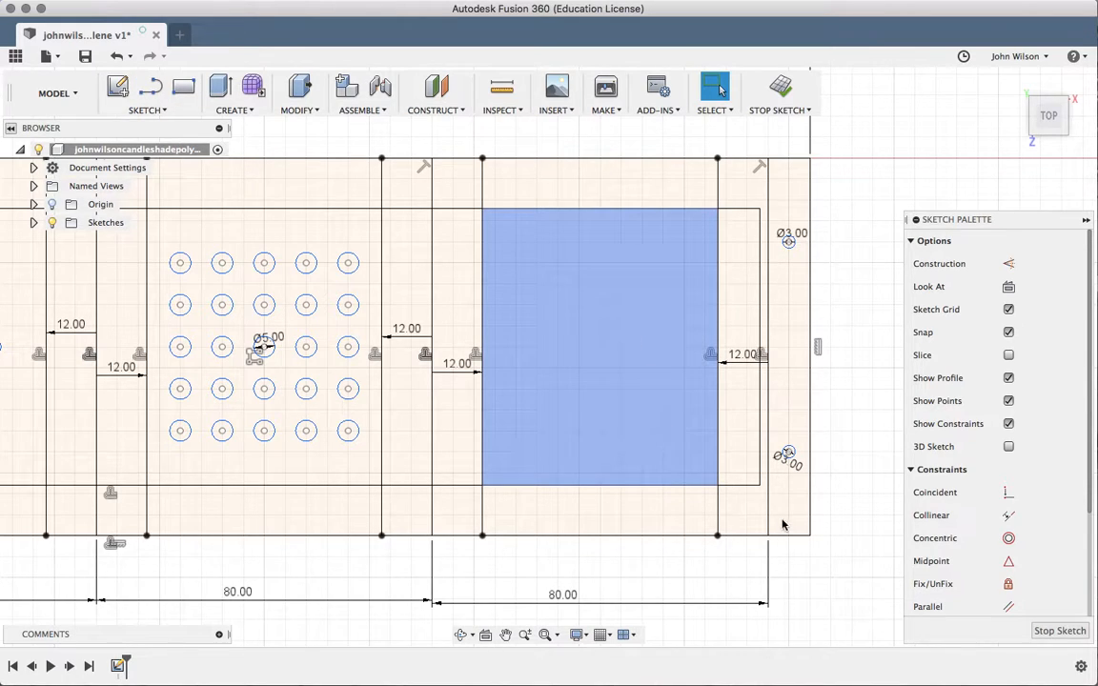
key("l")
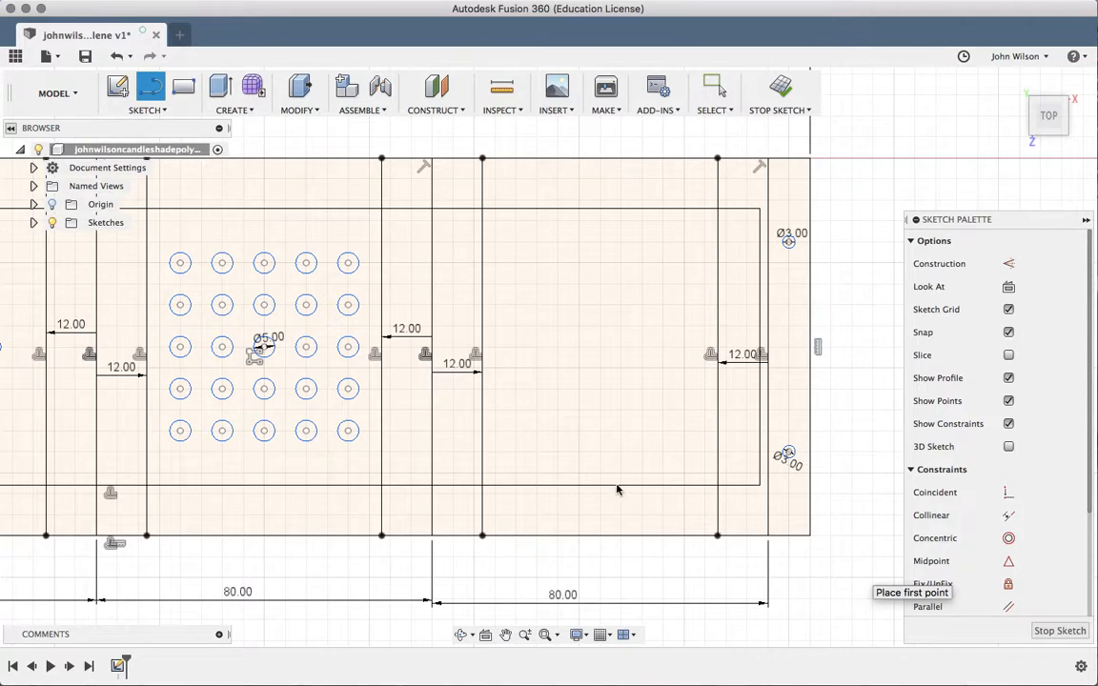
left_click(529, 486)
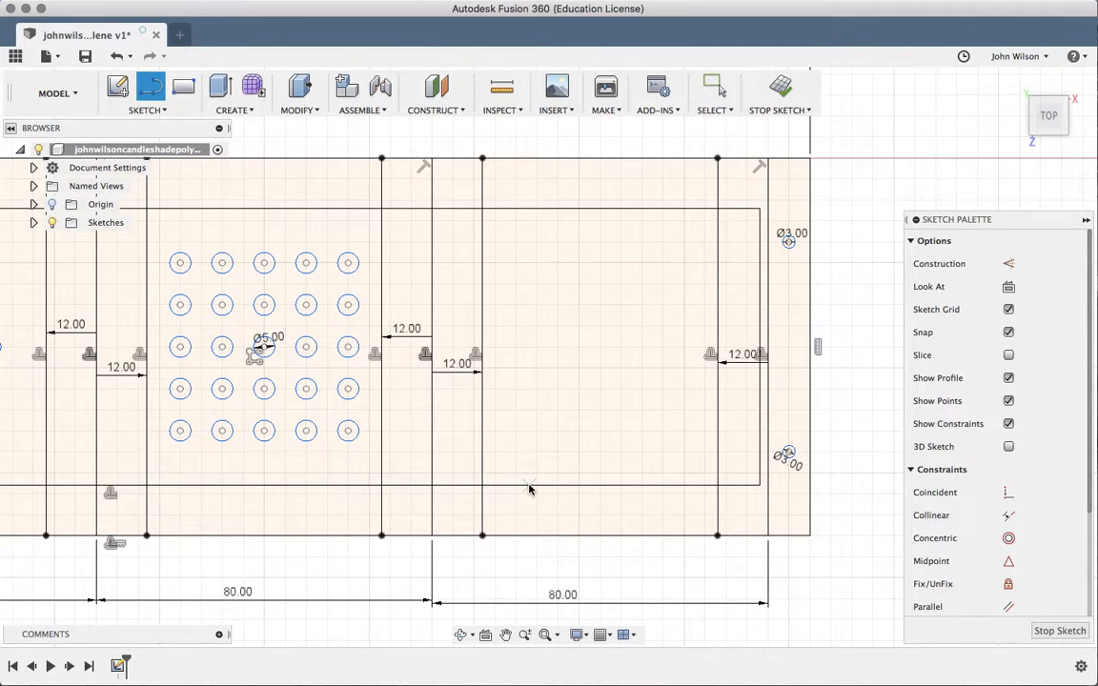
left_click(481, 409)
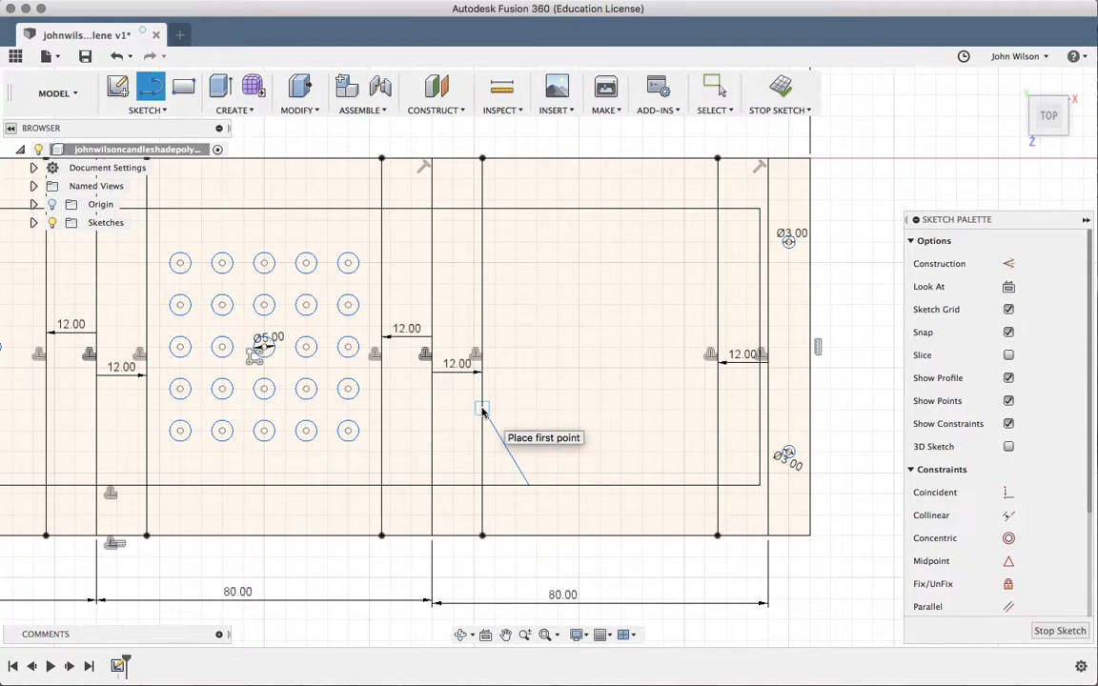
left_click(481, 351)
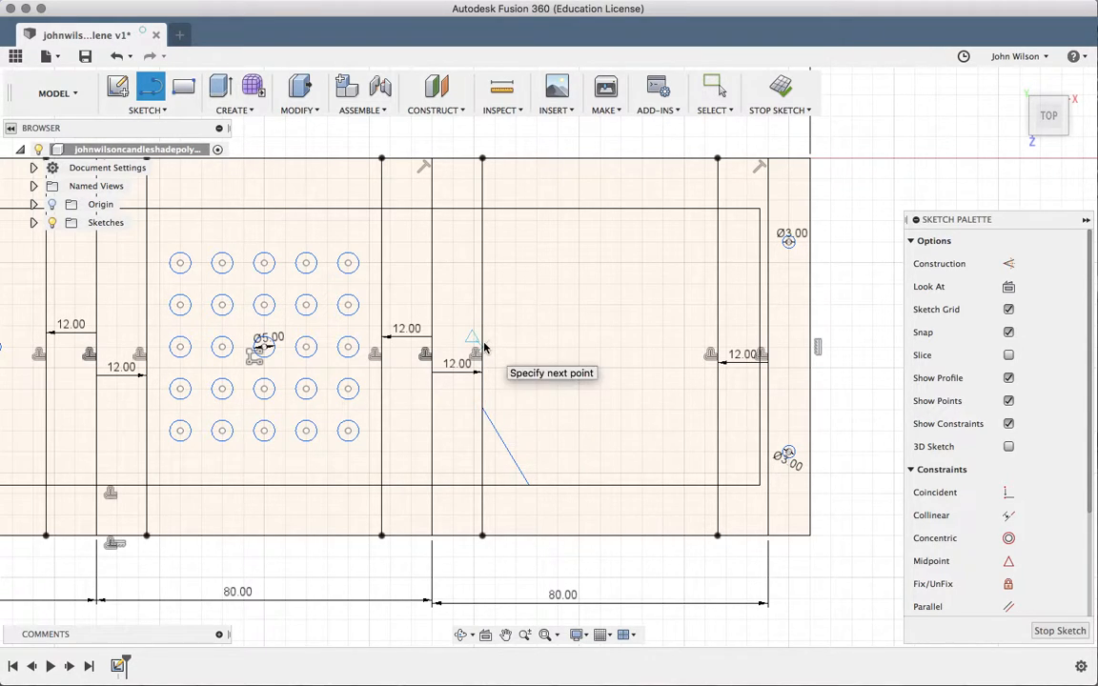
left_click(593, 485)
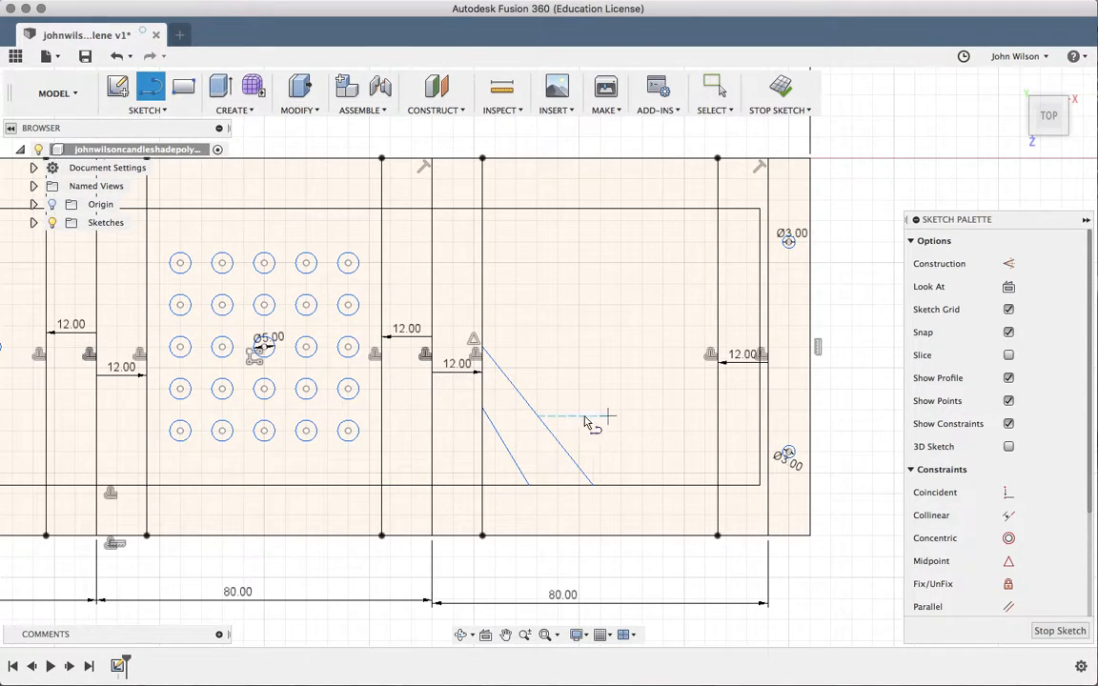
Draw two longer, closely spaced parallel diagonals from the upper part of the fourth panel's left border to its bottom border
left_click(481, 251)
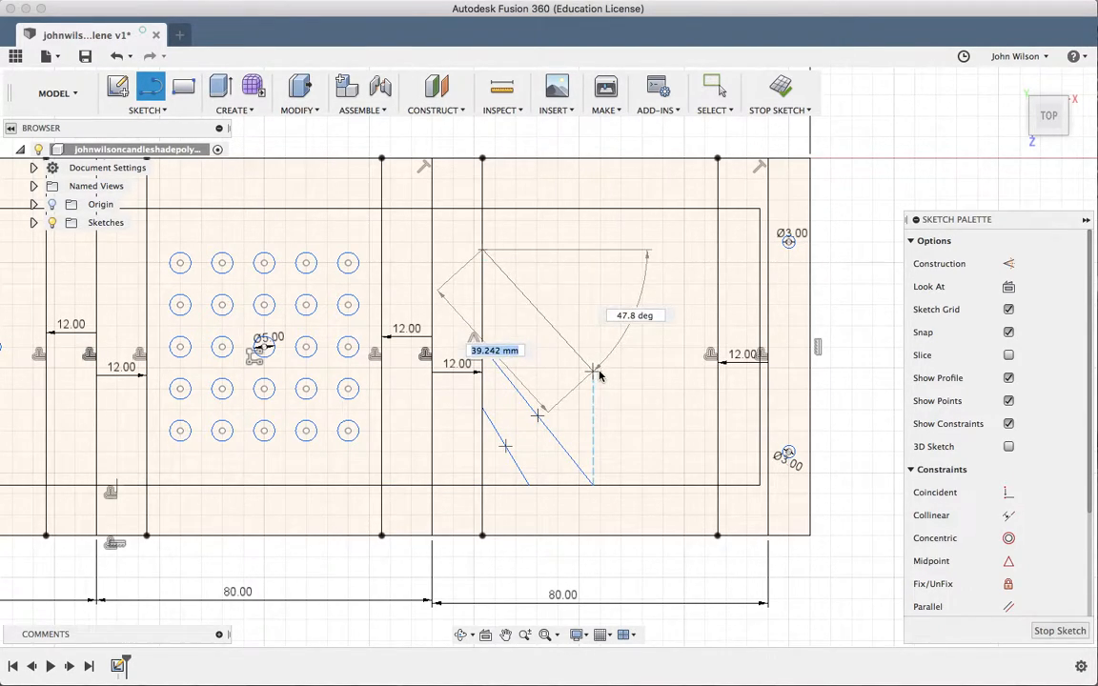
left_click(624, 483)
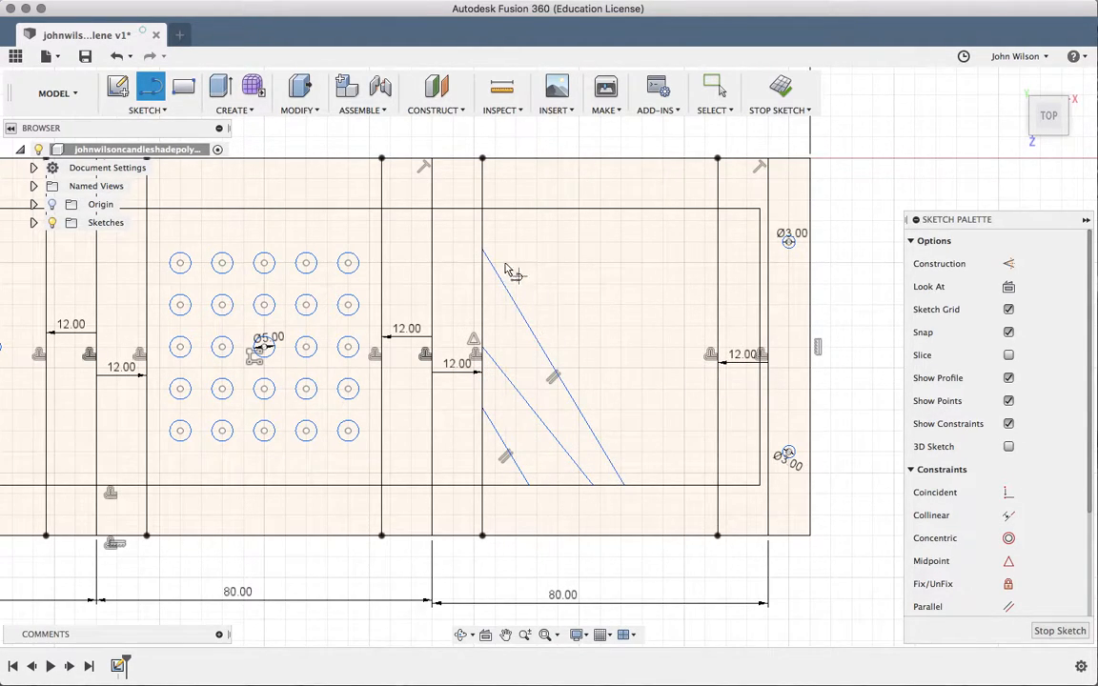
left_click(482, 220)
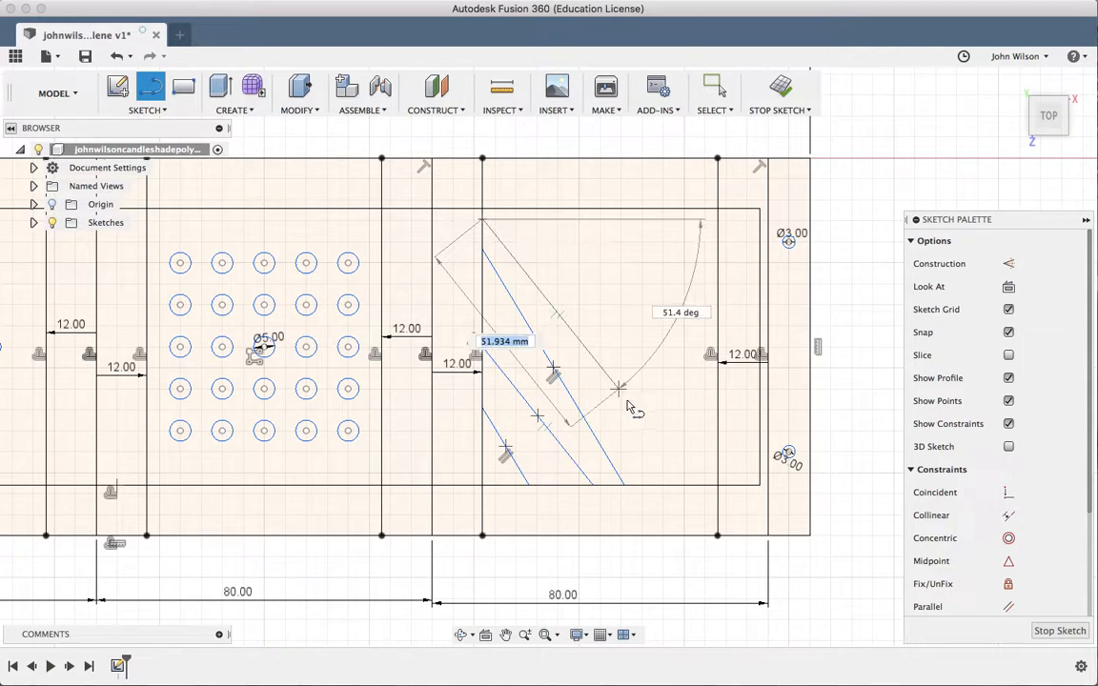
left_click(650, 487)
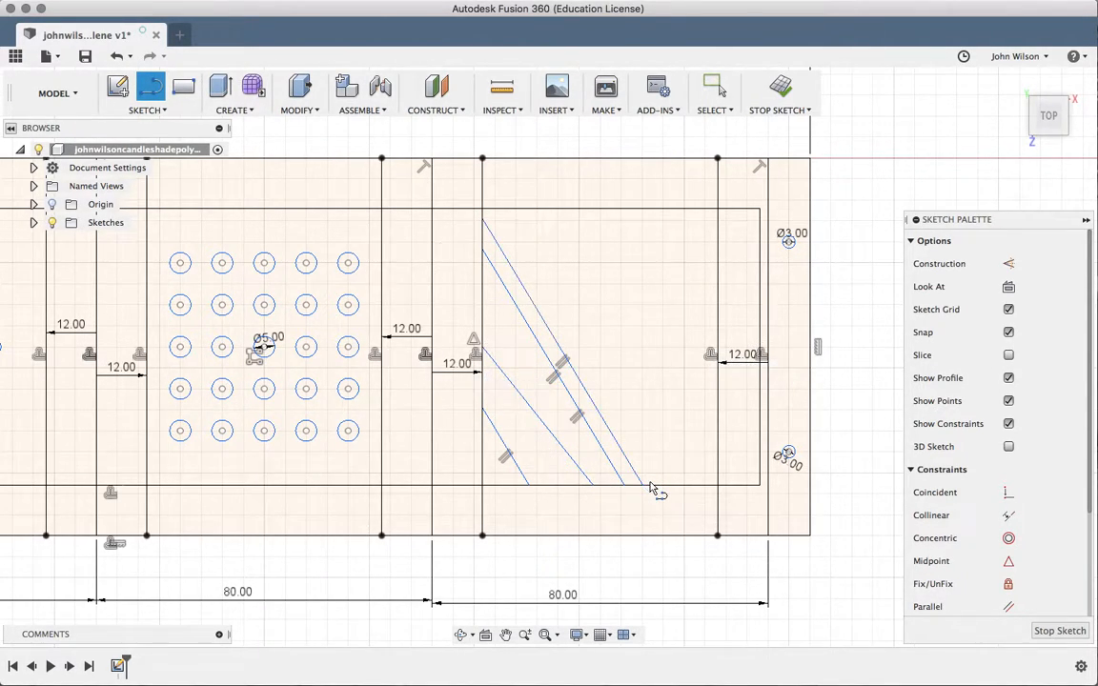
Draw two close slanted lines from the upper long diagonal up to the fourth panel's top border
left_click(533, 303)
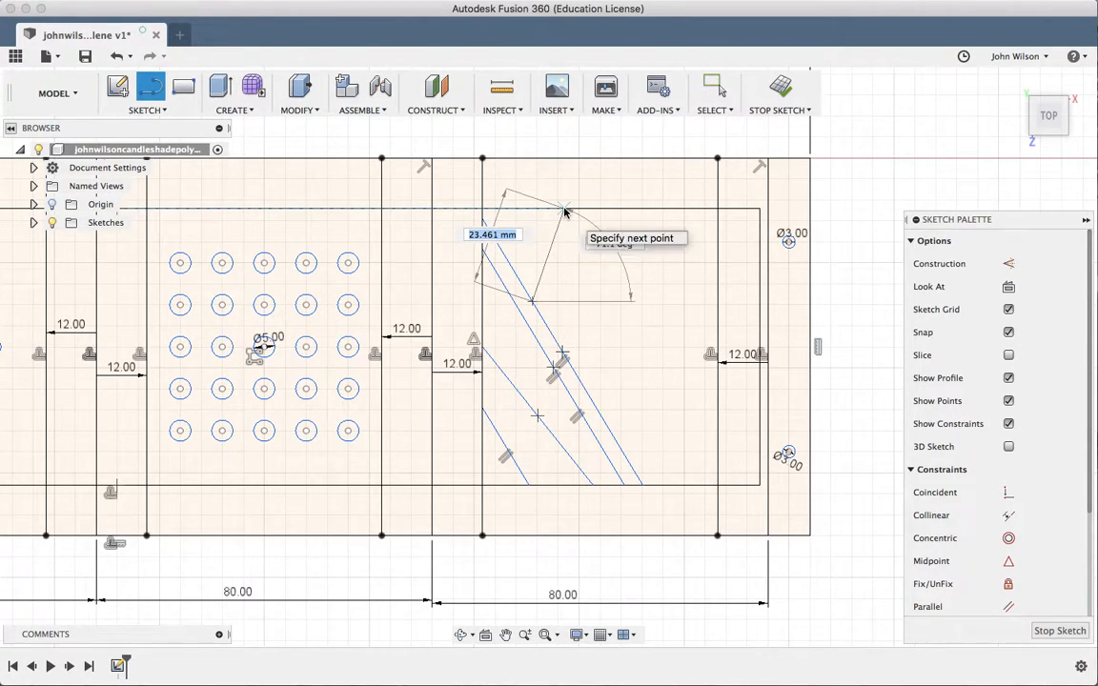
double_click(565, 208)
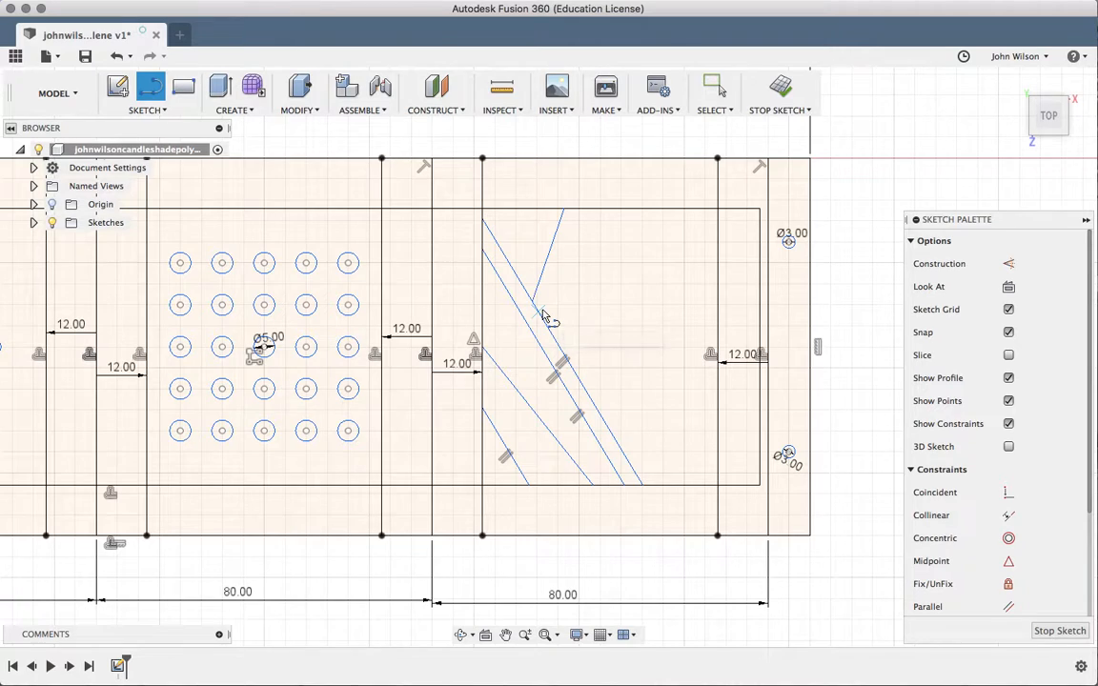
left_click(540, 311)
double_click(583, 210)
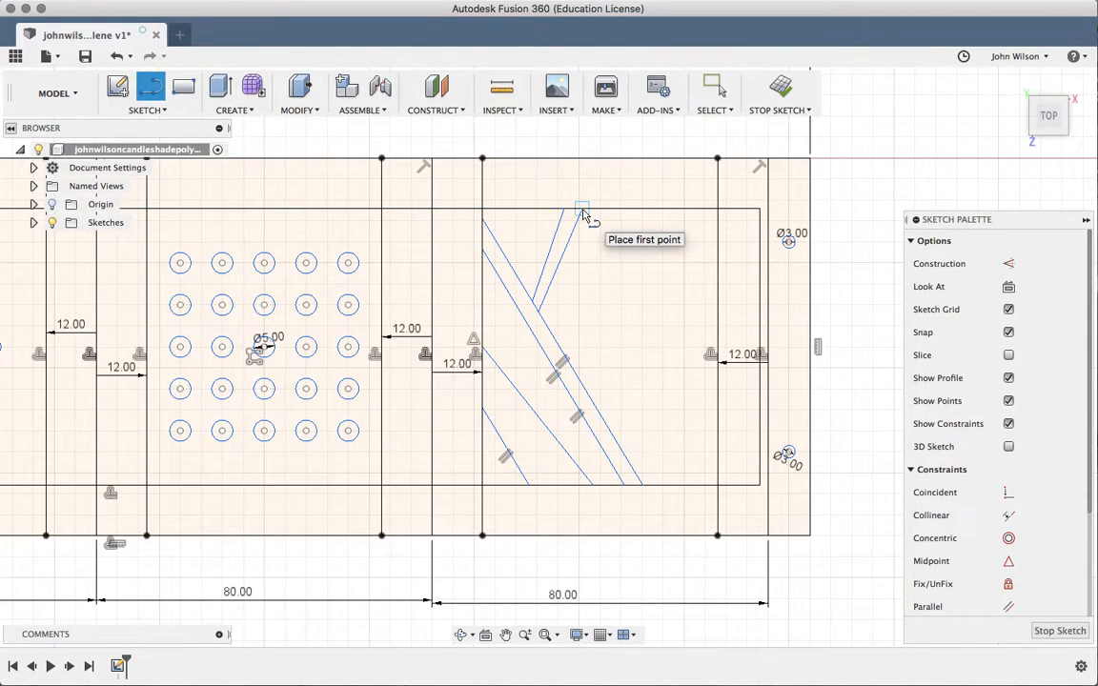
Draw two parallel, gently descending lines from the second slanted line to the fourth panel's right border
left_click(559, 271)
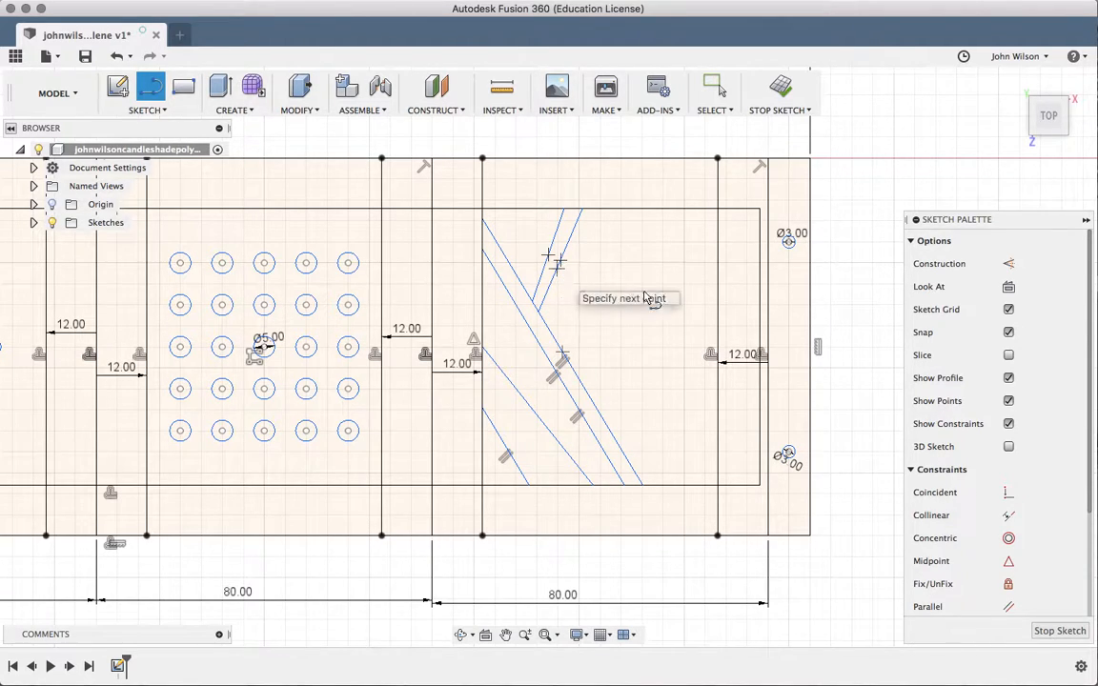
double_click(719, 314)
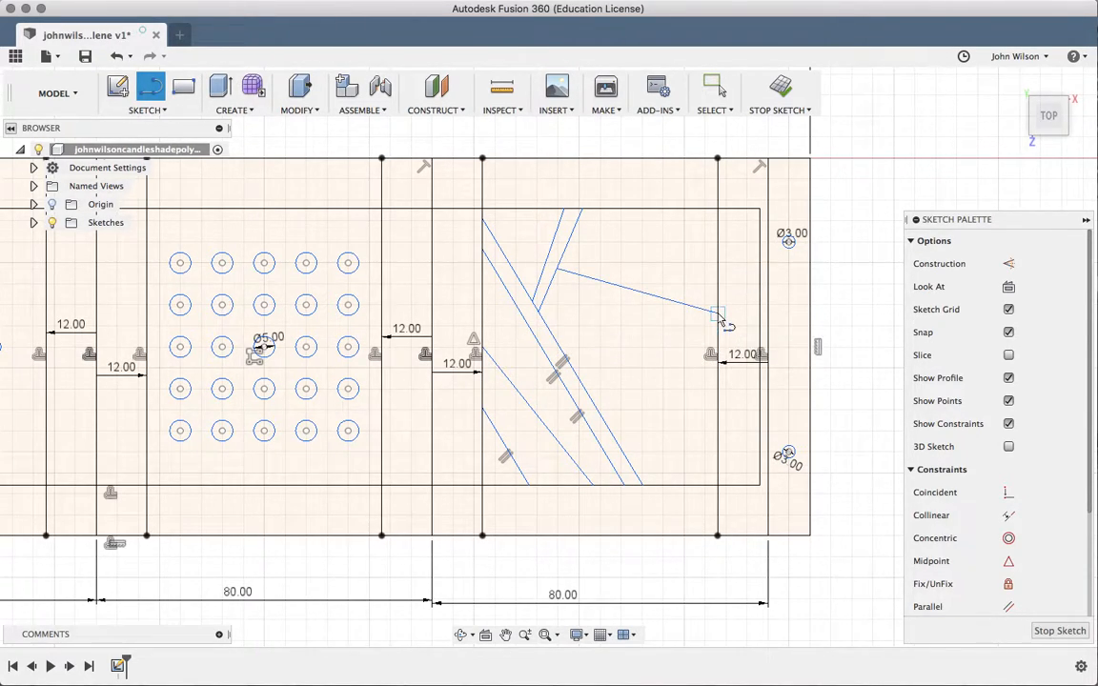
left_click(553, 277)
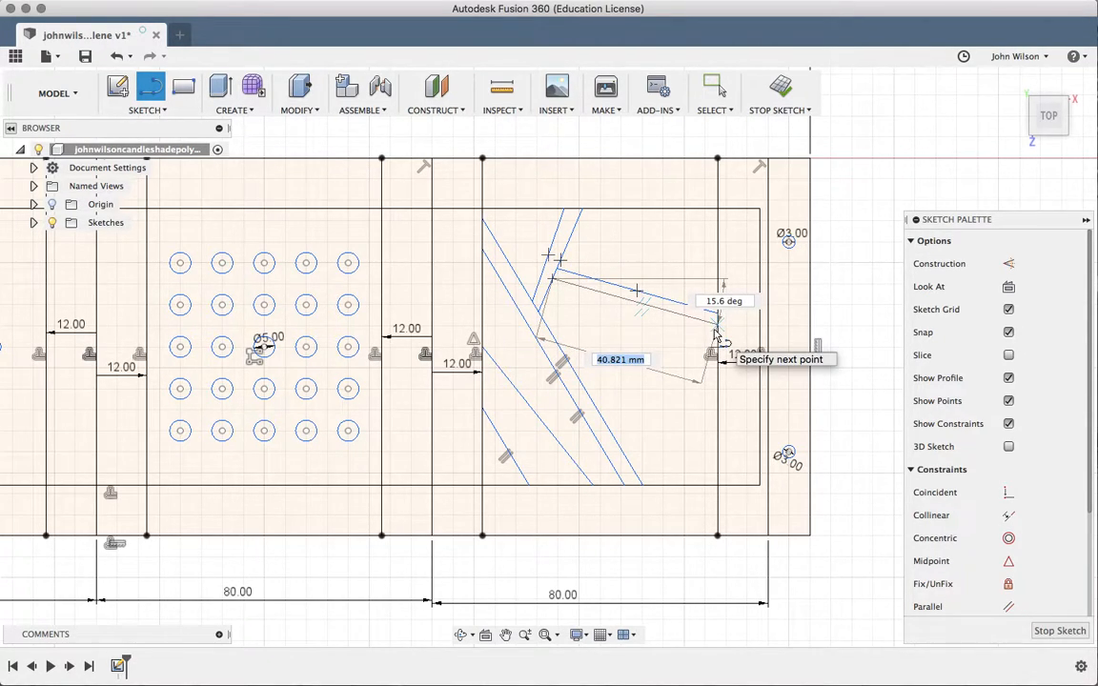
double_click(715, 328)
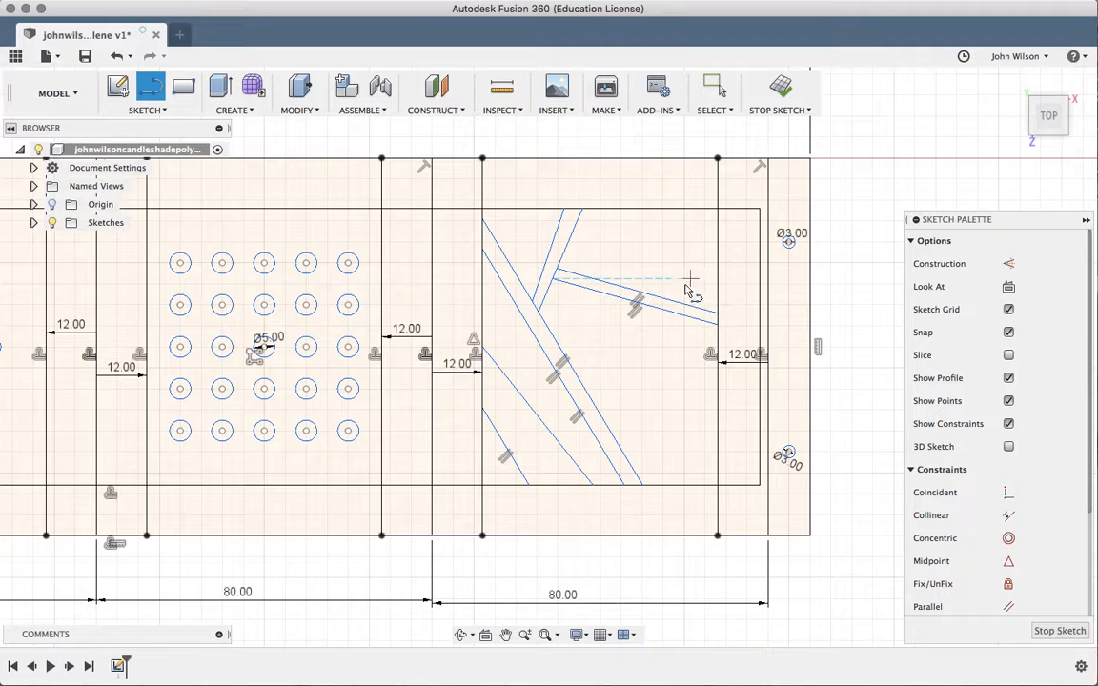
Draw two vertical lines from the upper descending line to the fourth panel's top border
left_click(636, 297)
double_click(666, 213)
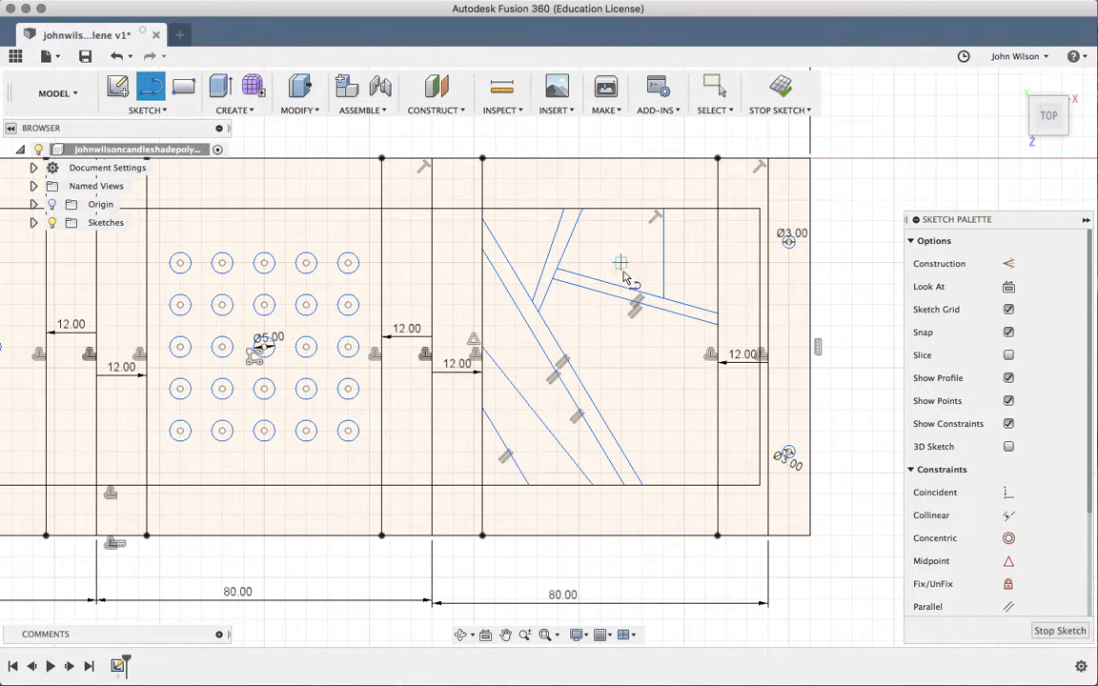
left_click(589, 278)
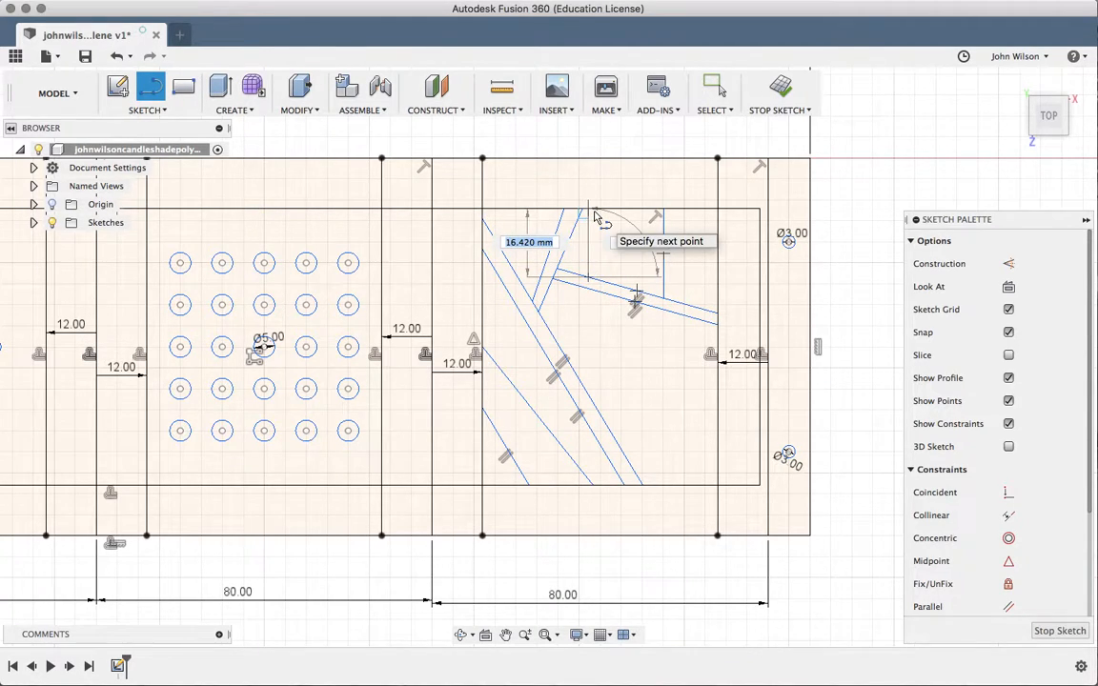
double_click(592, 211)
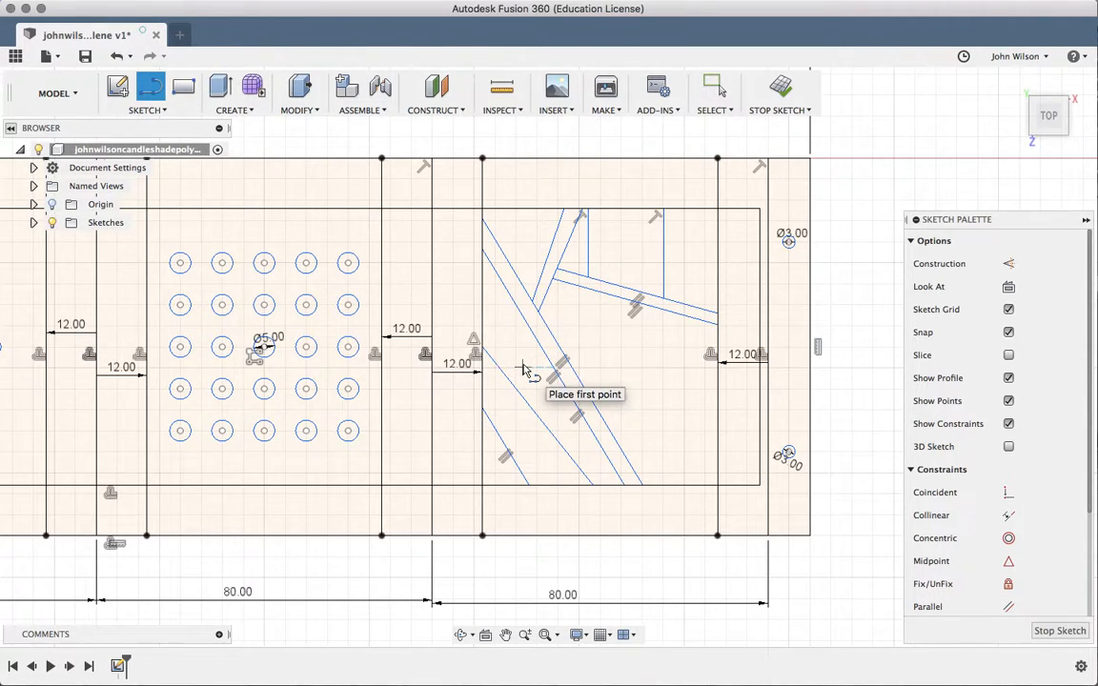
Trim the fourth panel's left and bottom border segments at the lower-left corner and between the midpoint diagonal and the long parallel diagonals
key("t")
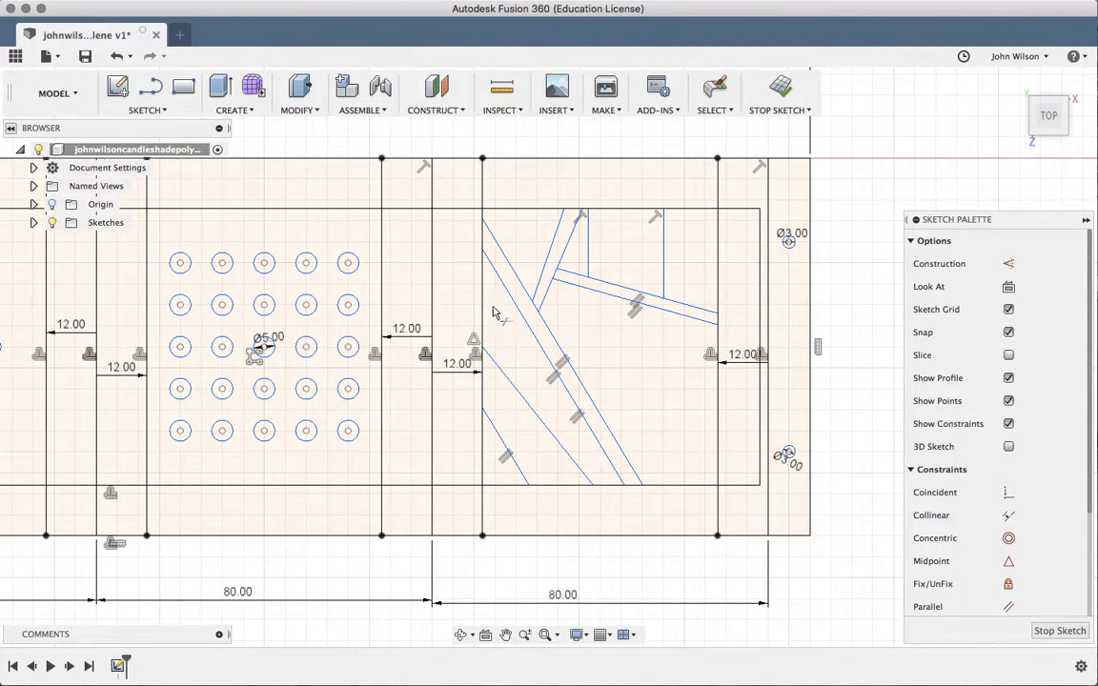
left_click(483, 306)
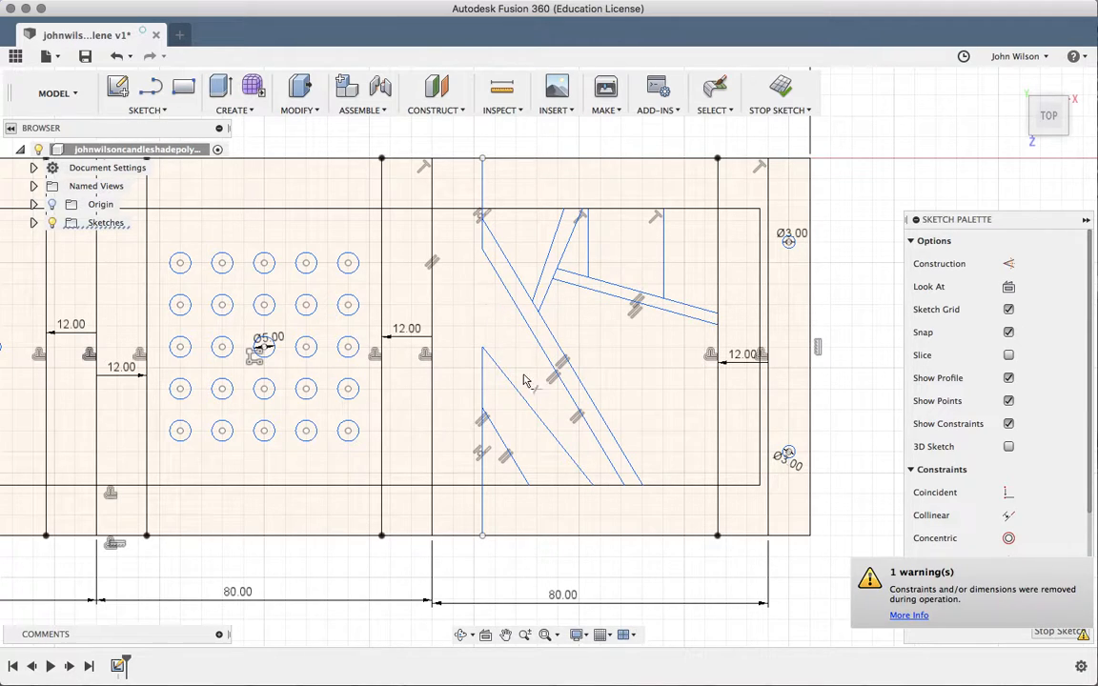
left_click(610, 488)
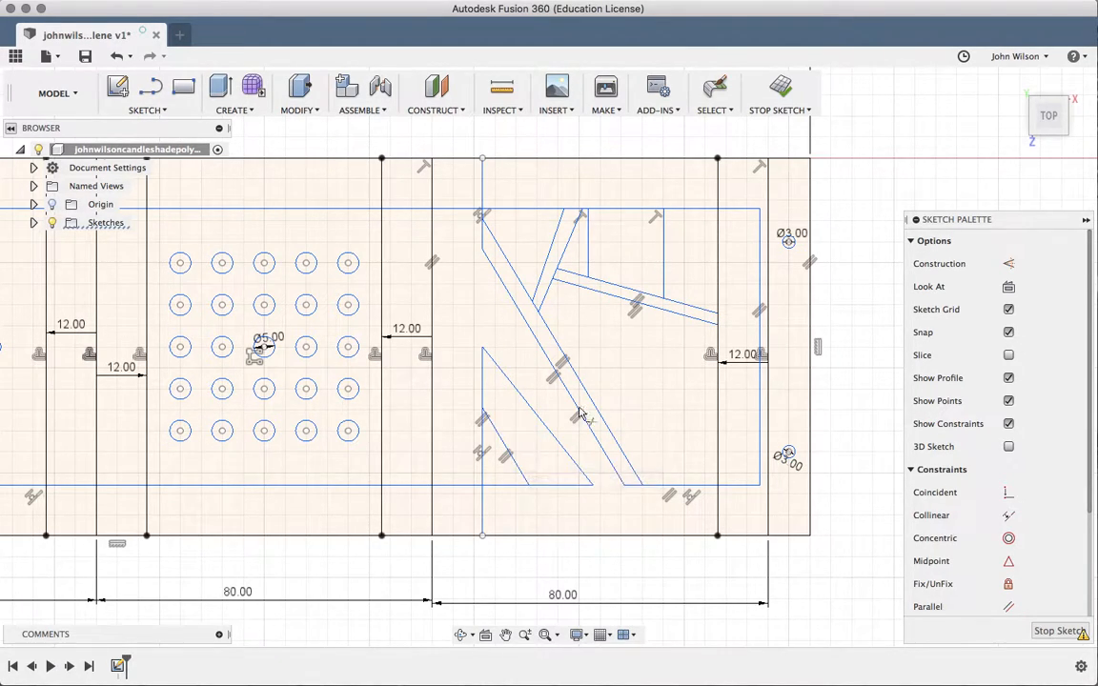
left_click(509, 297)
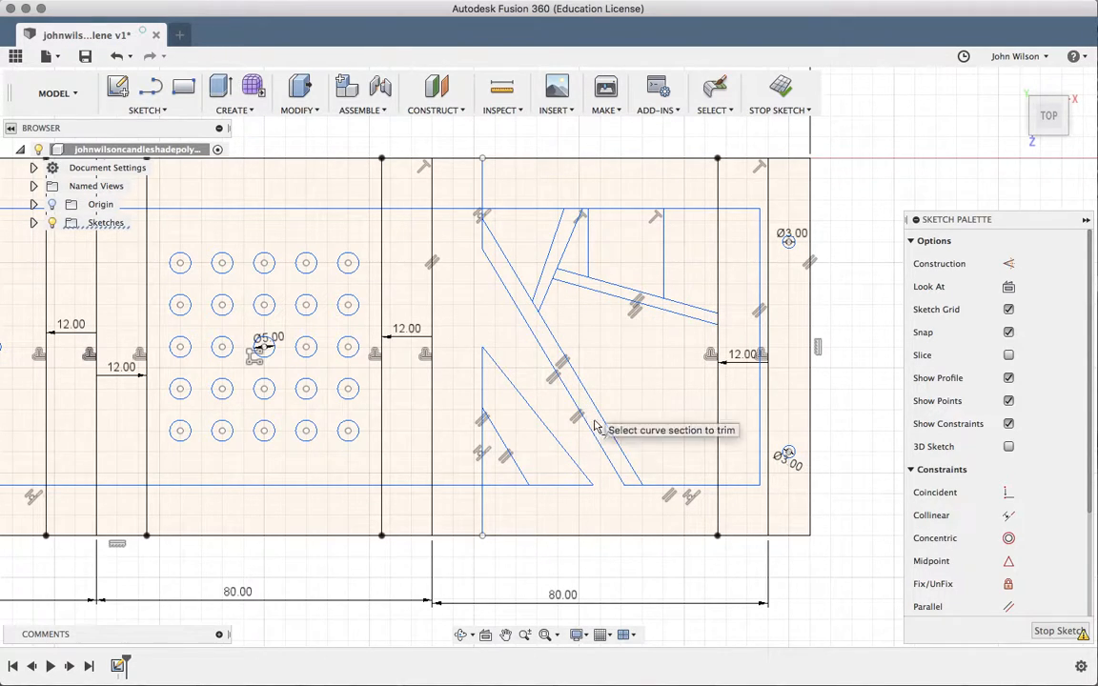
left_click(507, 488)
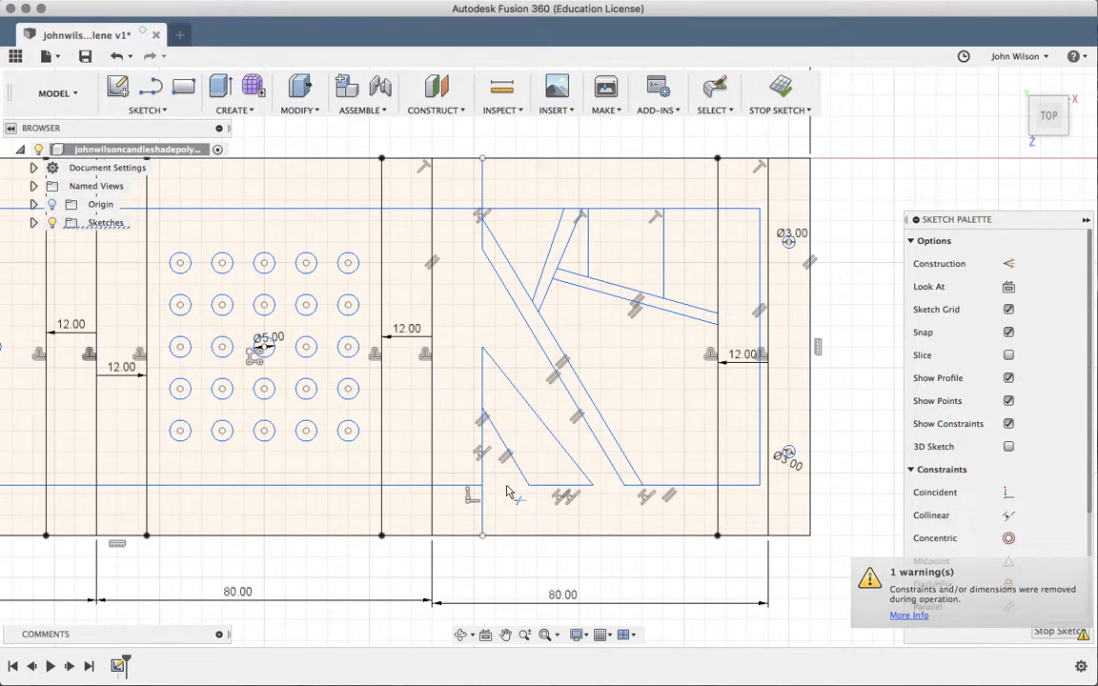
left_click(483, 473)
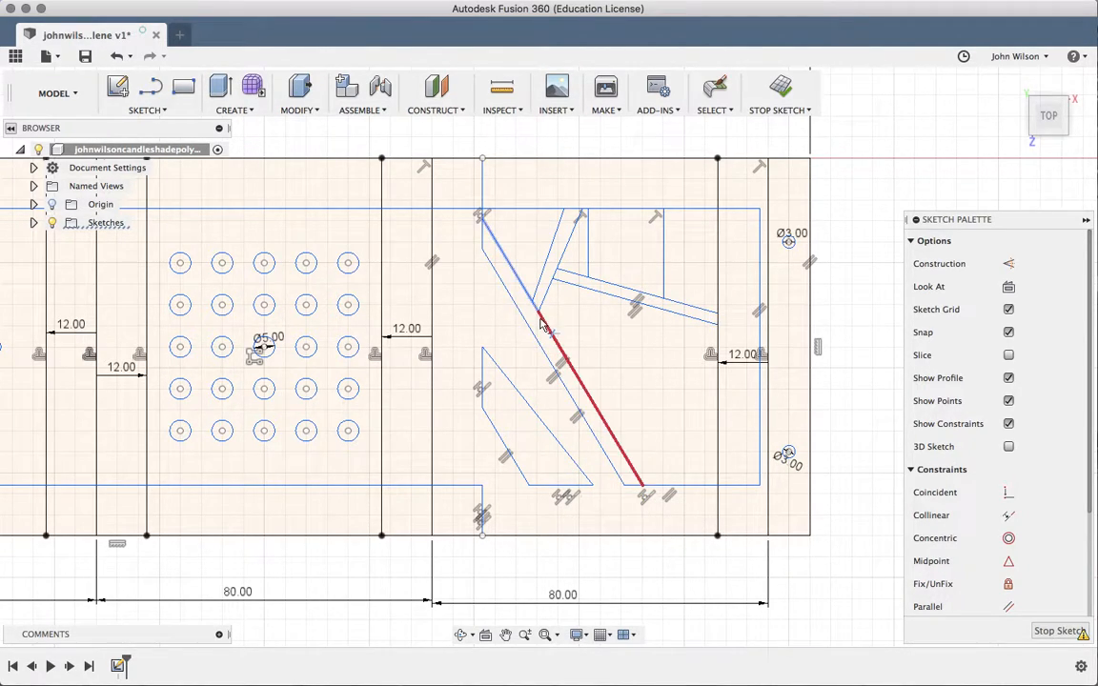
Trim the border segments at the fourth panel's upper-left corner, the line pieces closing the strips' junctions, and the top border gap beside the first vertical line
left_click(522, 211)
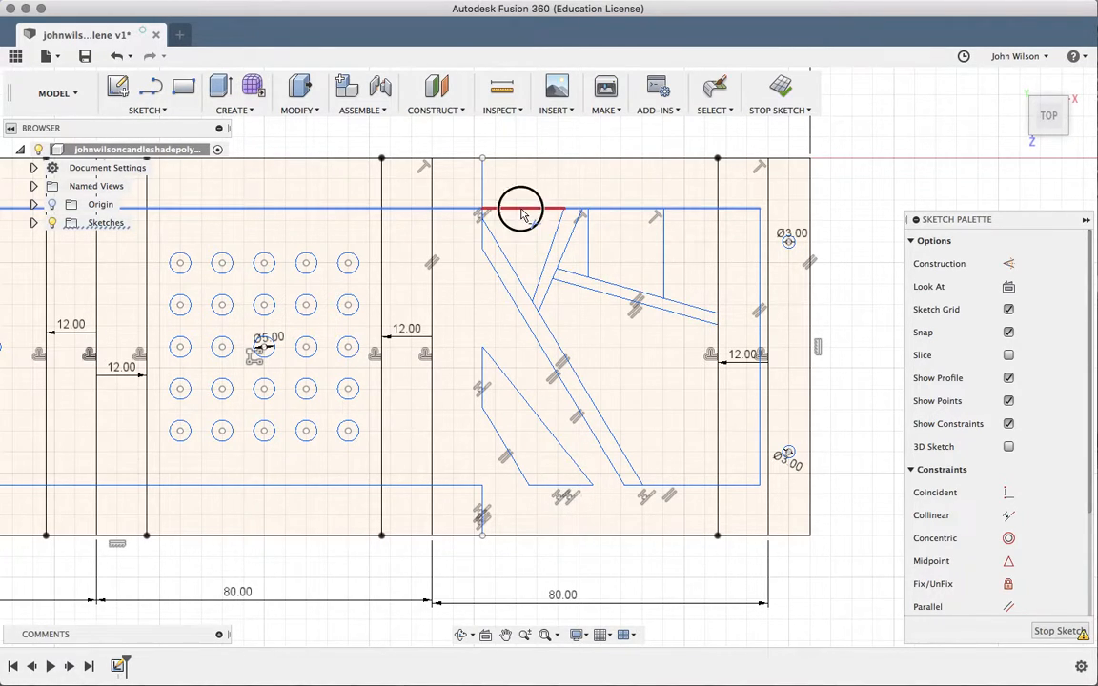
left_click(483, 216)
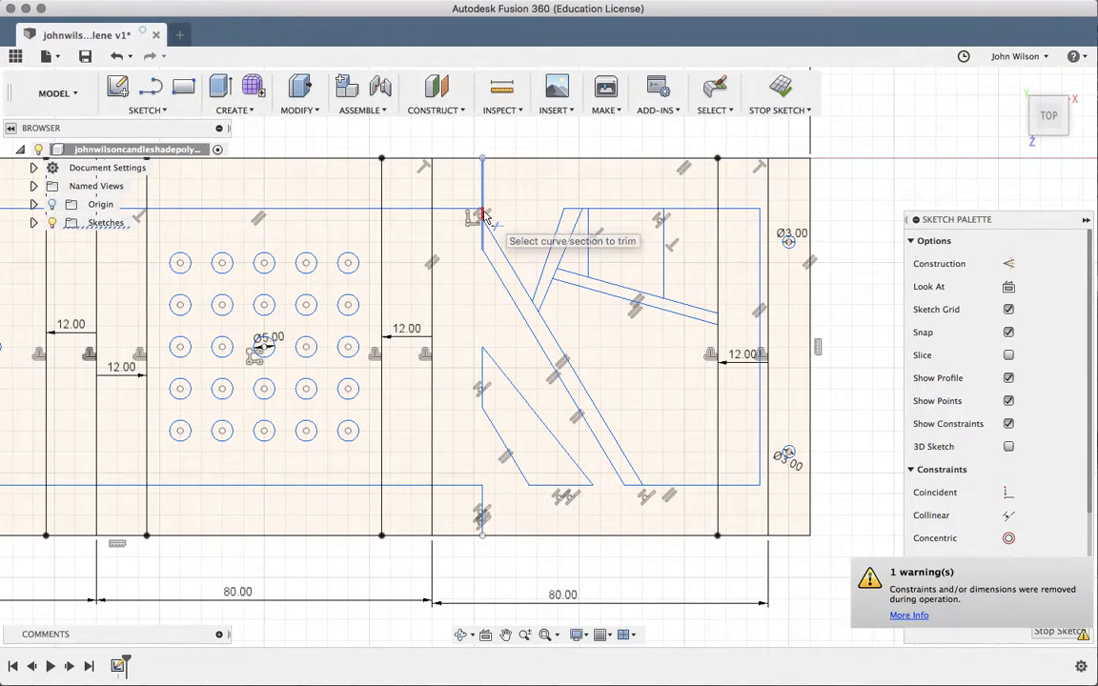
left_click(535, 310)
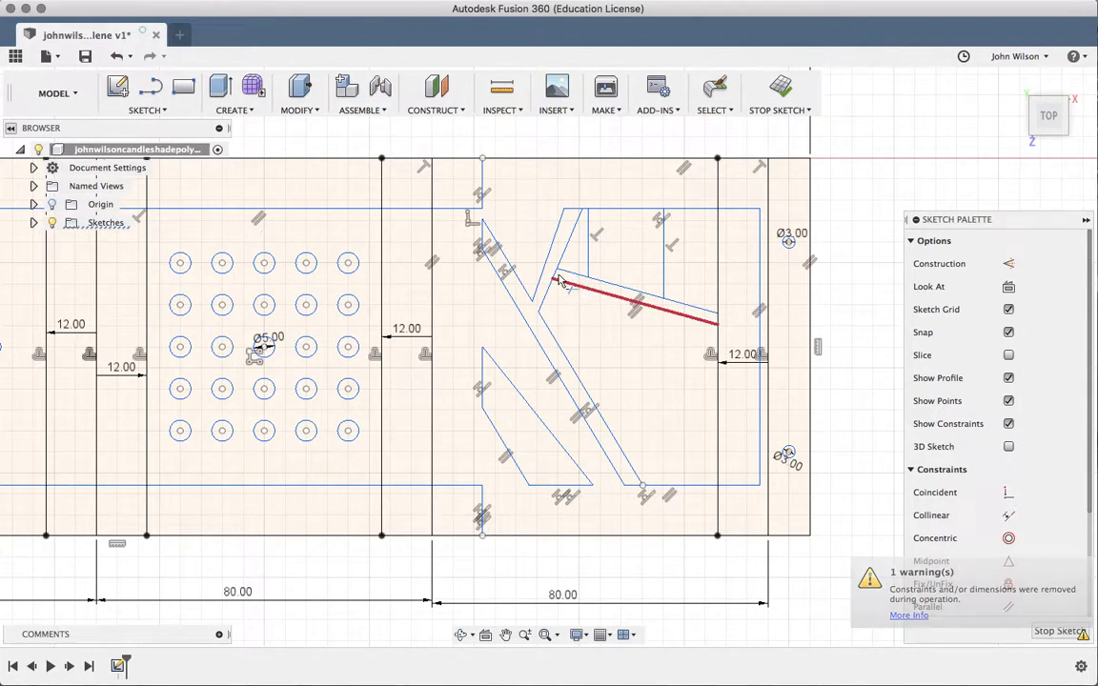
left_click(559, 277)
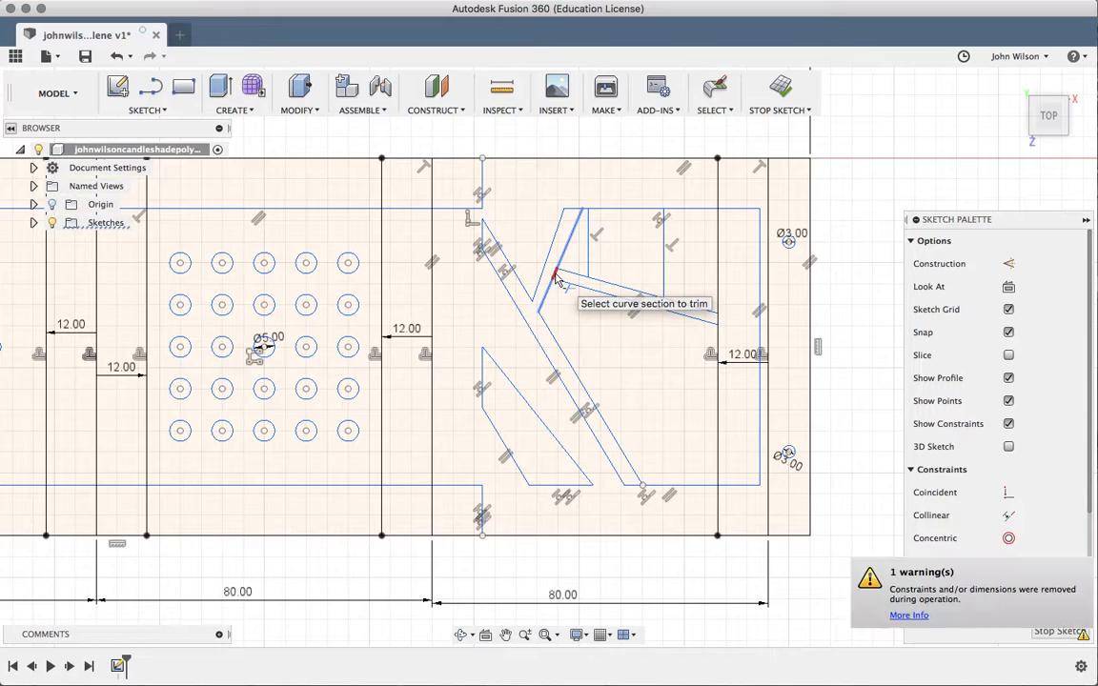
left_click(587, 214)
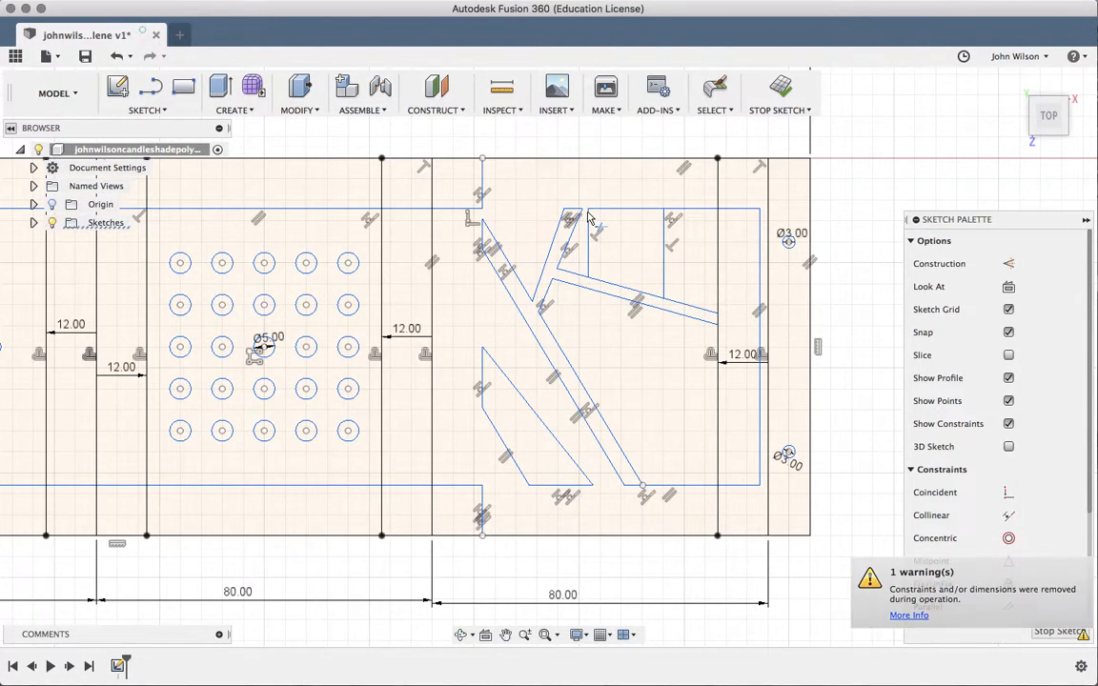
Trim the fourth panel's top border between the second vertical line and the right border, and the right border above the descending strip
left_click(696, 218)
left_click(711, 257)
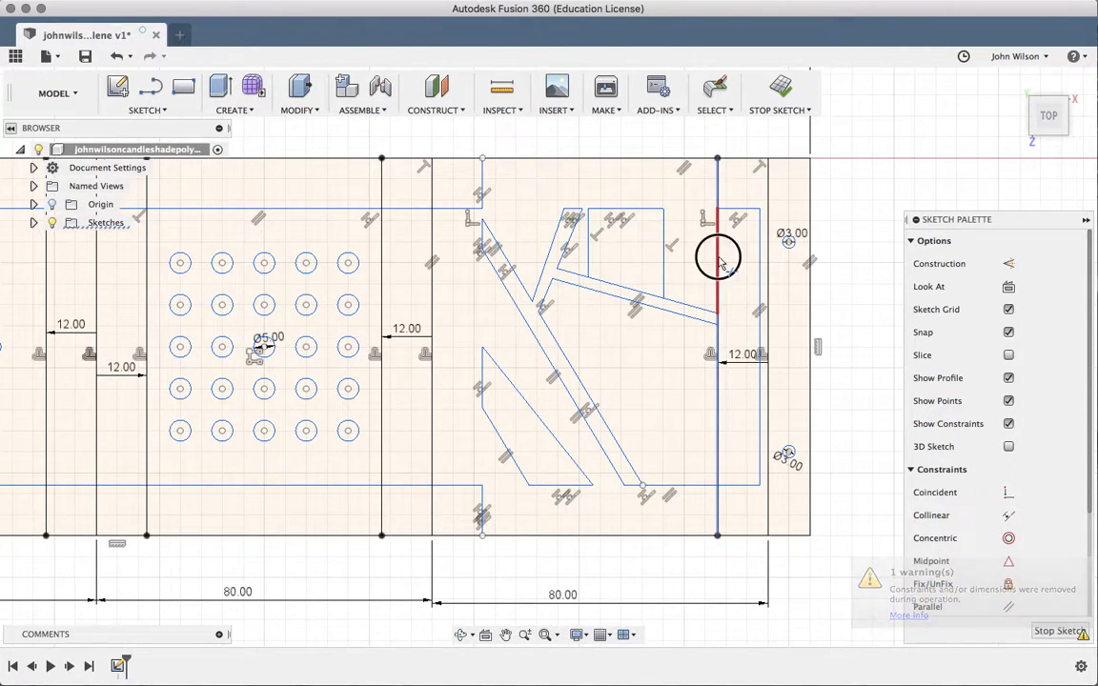
left_click(721, 265)
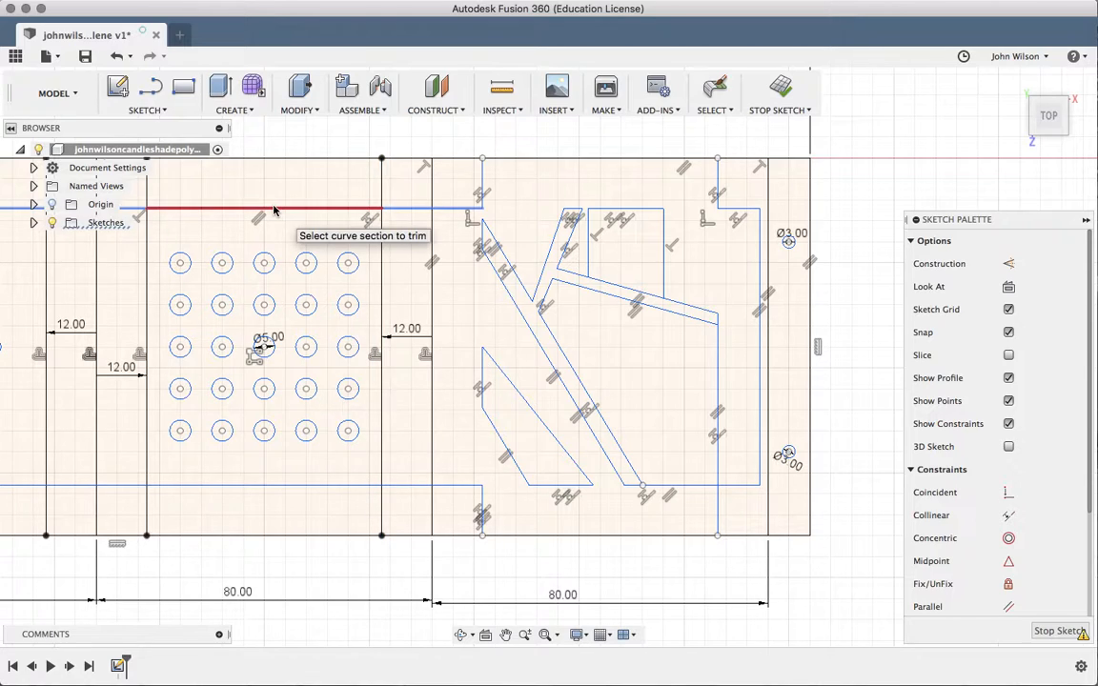
Delete the long top, left and bottom inner border lines that frame the first three panels
scroll(273, 209, "left", 10)
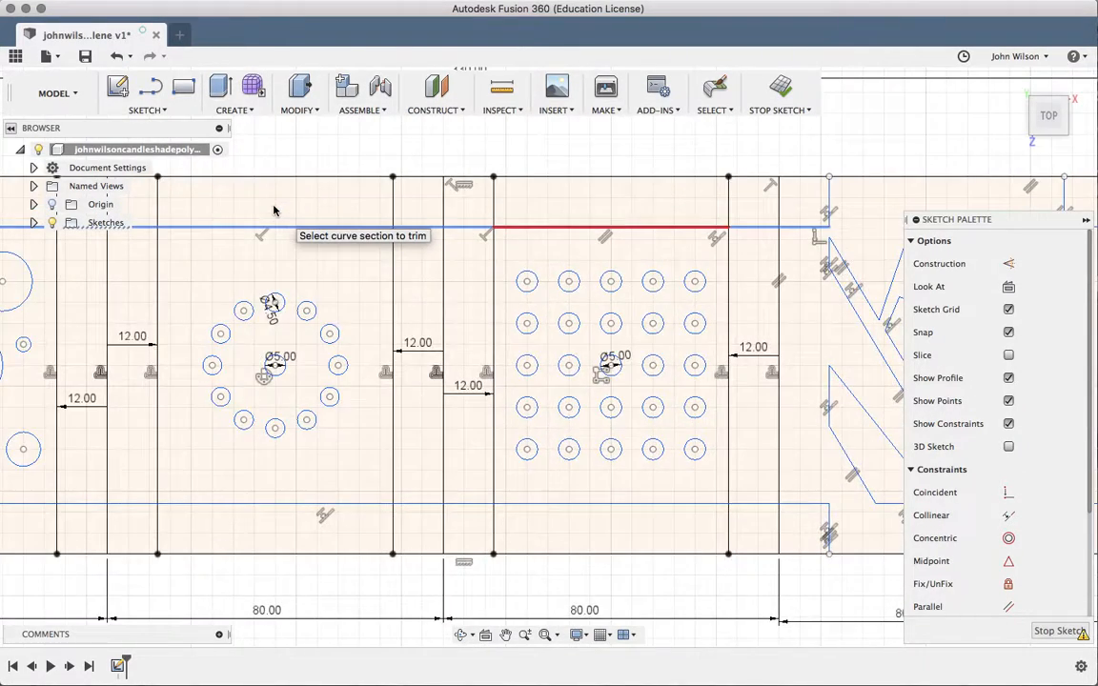
scroll(273, 210, "left", 4)
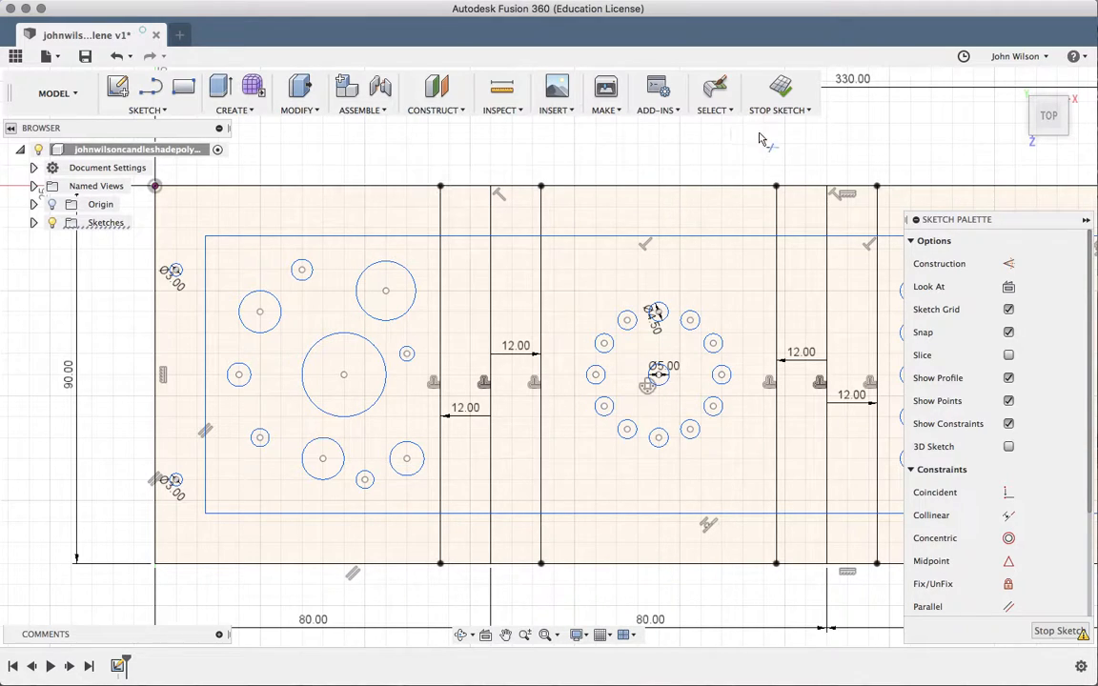
left_click(715, 88)
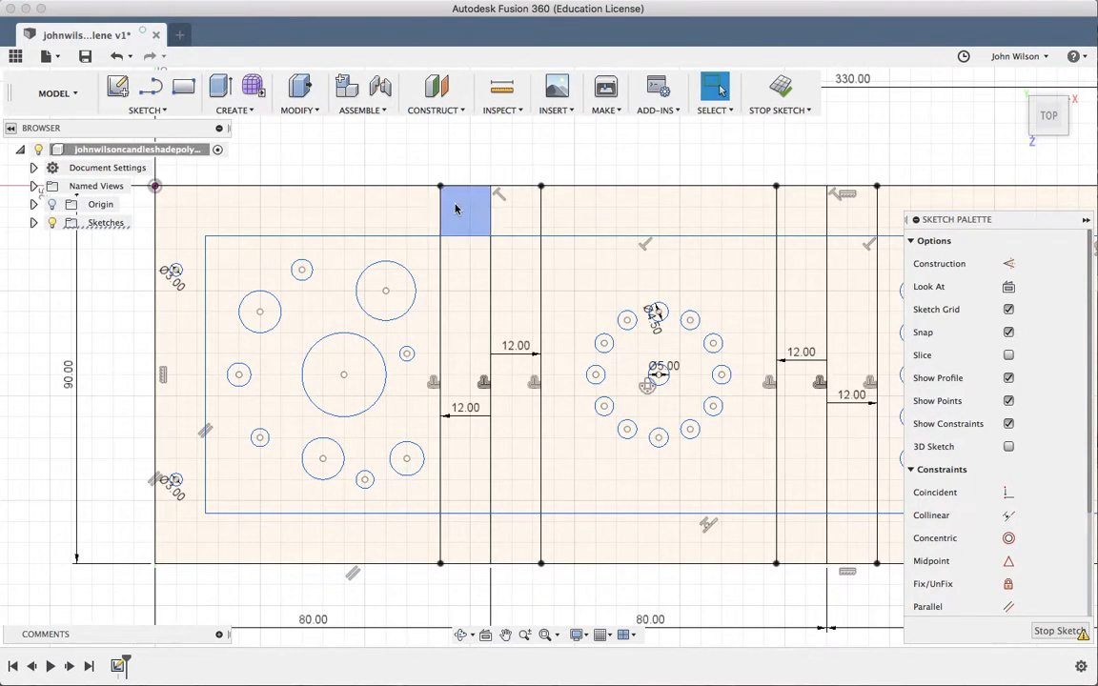
left_click(407, 243)
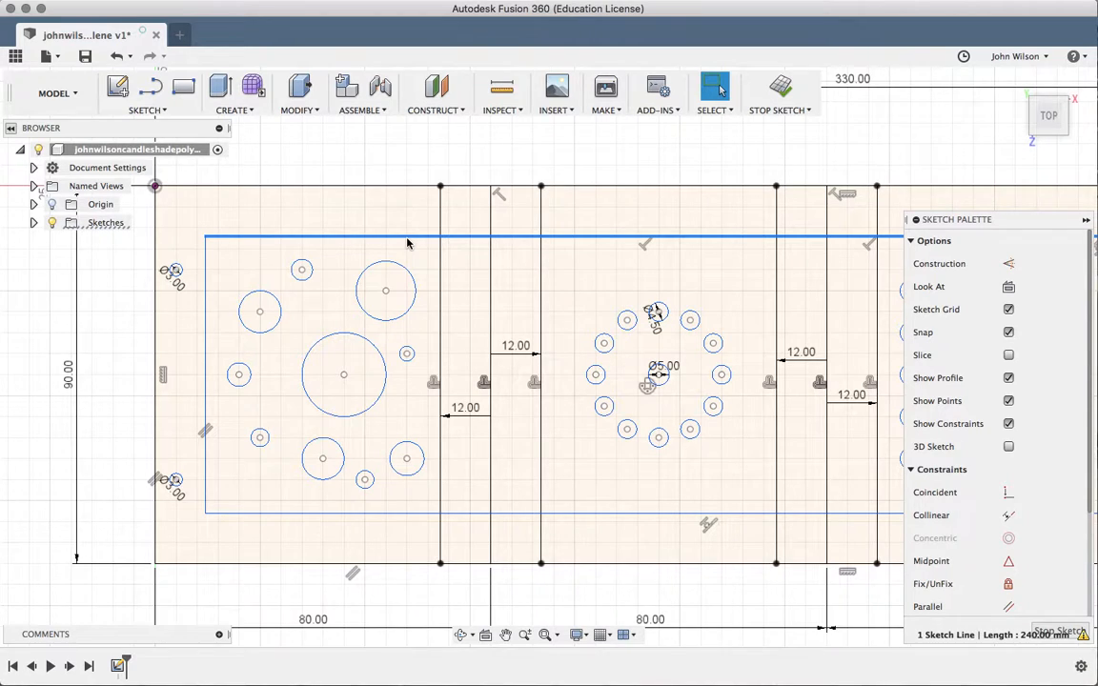
left_click(371, 247)
left_click(207, 308)
key("Delete")
left_click(286, 518)
key("Delete")
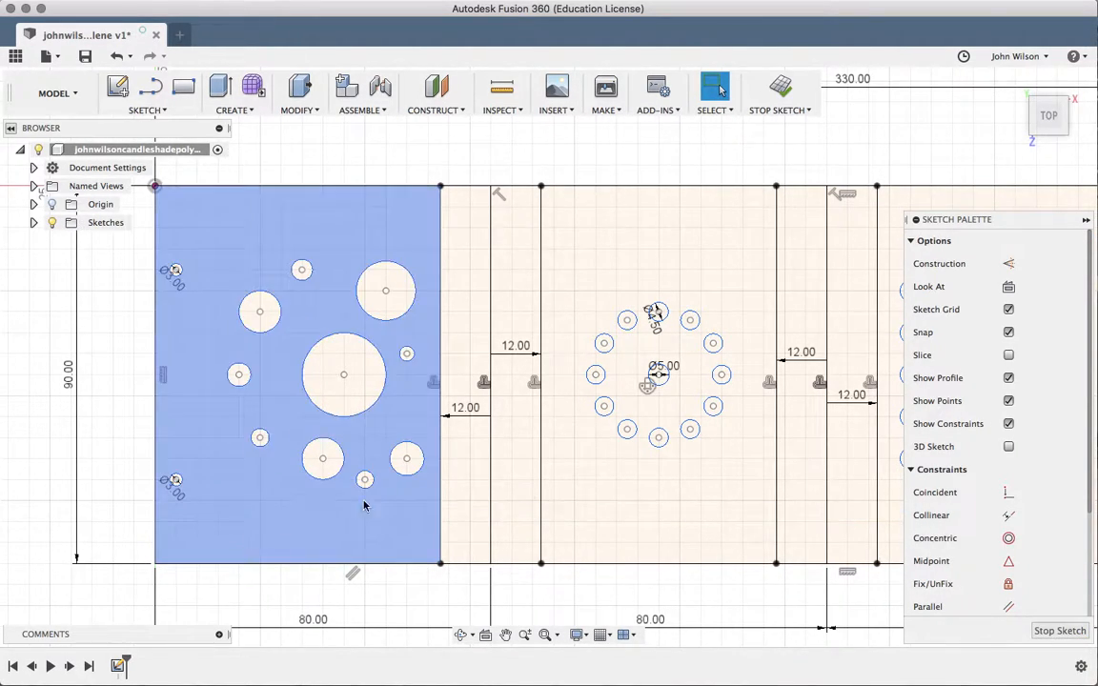
Delete the first panel's vertical border line beside the fold and both vertical border lines of the second panel
scroll(711, 490, "right", 3)
left_click(390, 355)
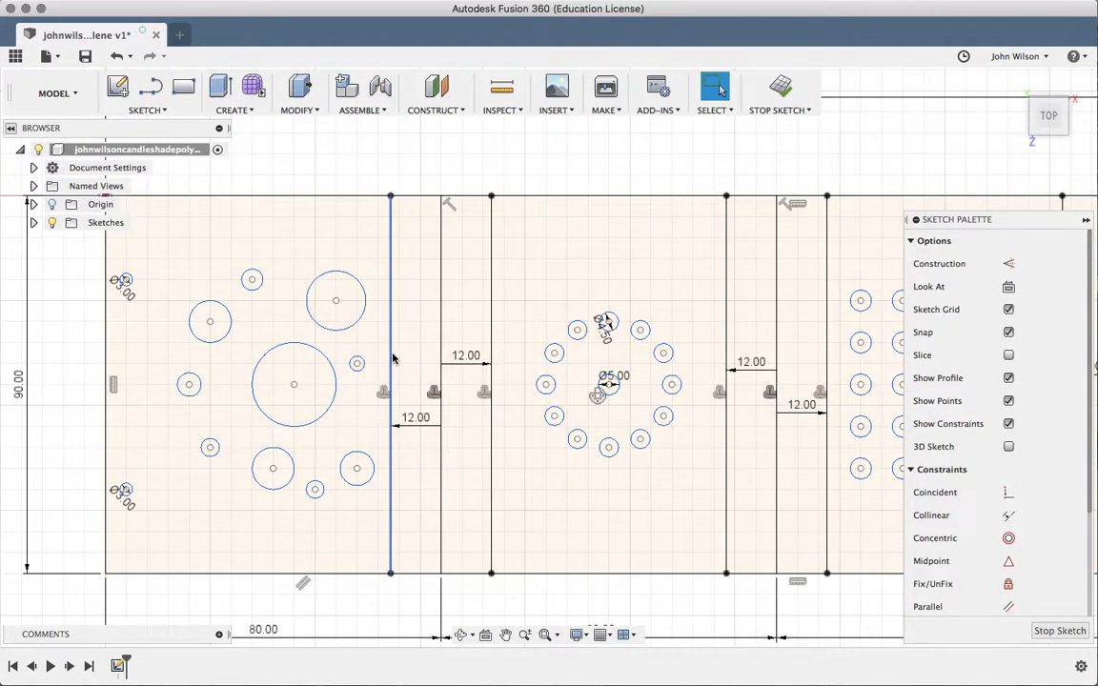
key("Delete")
left_click(490, 320)
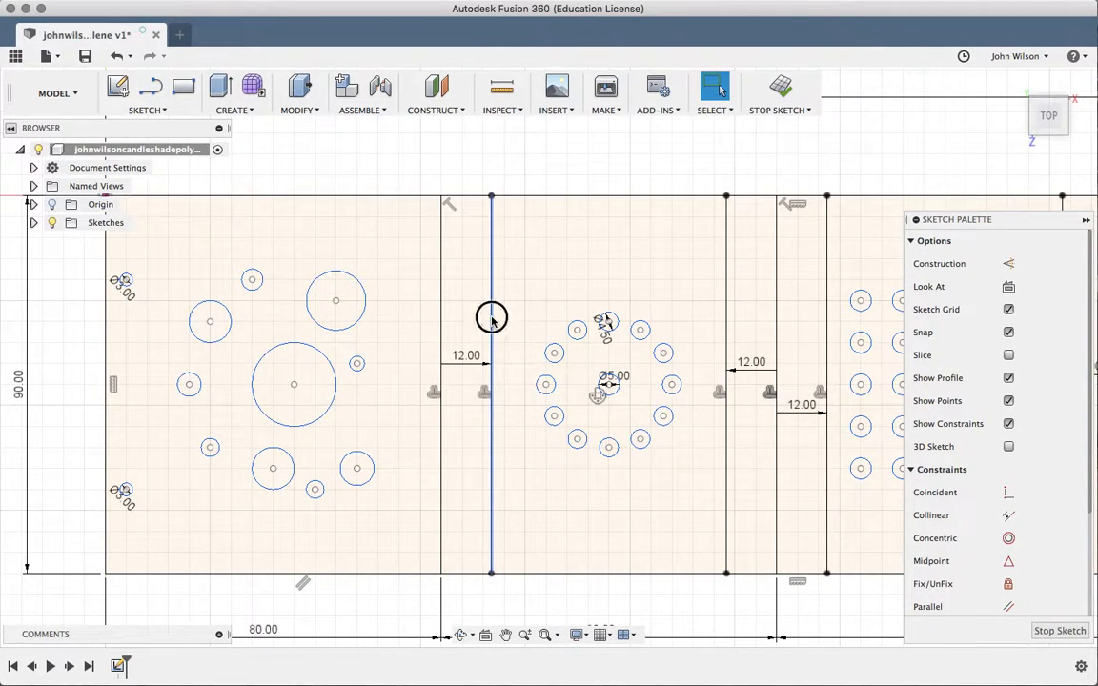
key("Delete")
scroll(497, 318, "right", 5)
left_click(589, 304)
key("Delete")
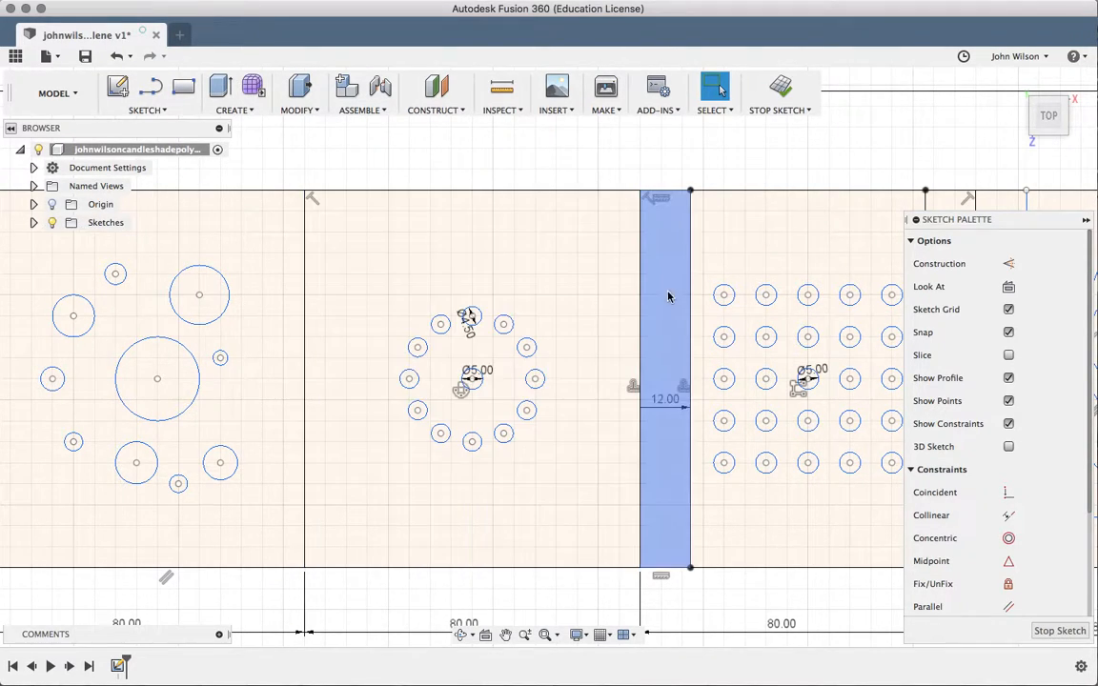
Delete the two vertical 12 mm border lines on either side of the third panel's circle grid
left_click(696, 288)
left_click(690, 287)
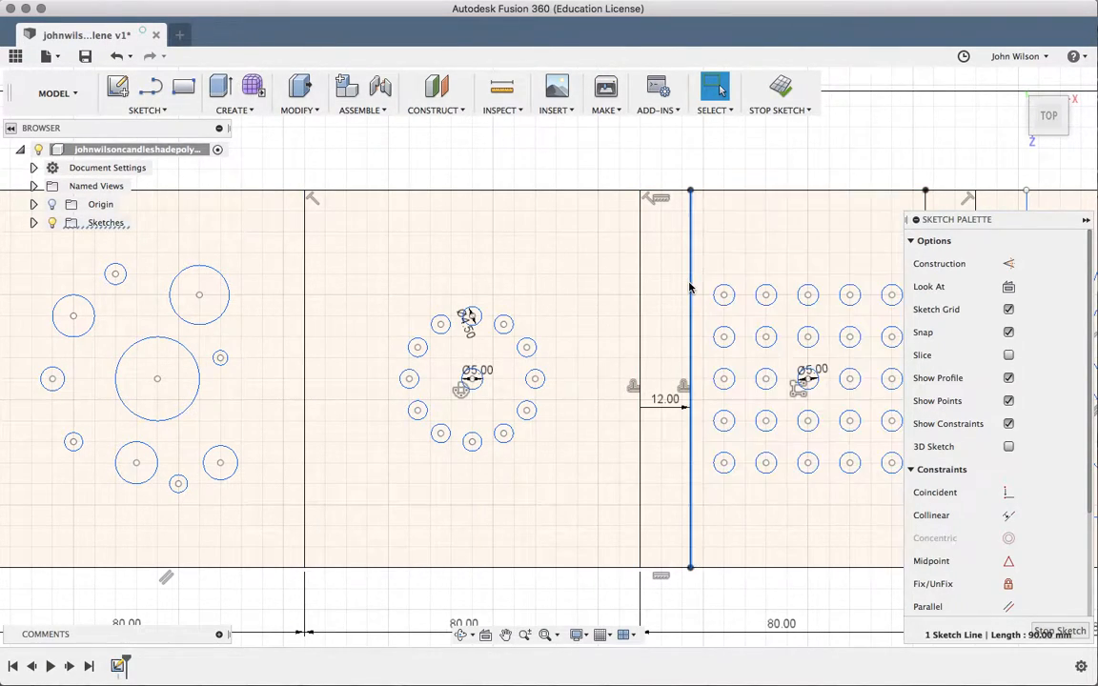
key("Delete")
scroll(691, 287, "right", 7)
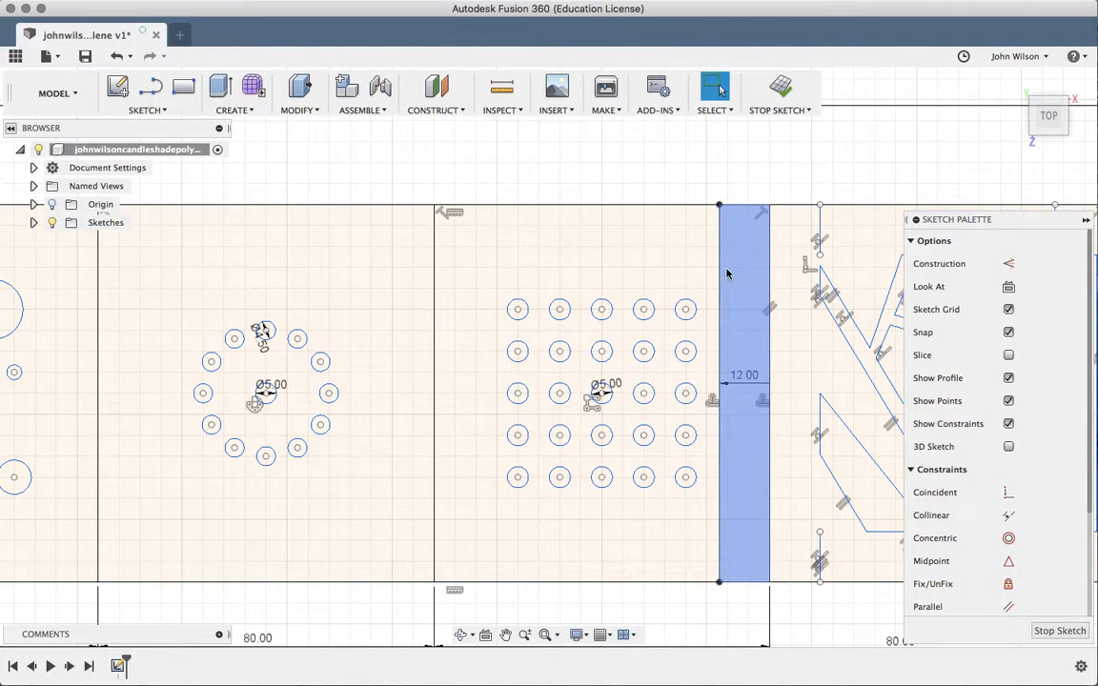
left_click(720, 275)
key("Delete")
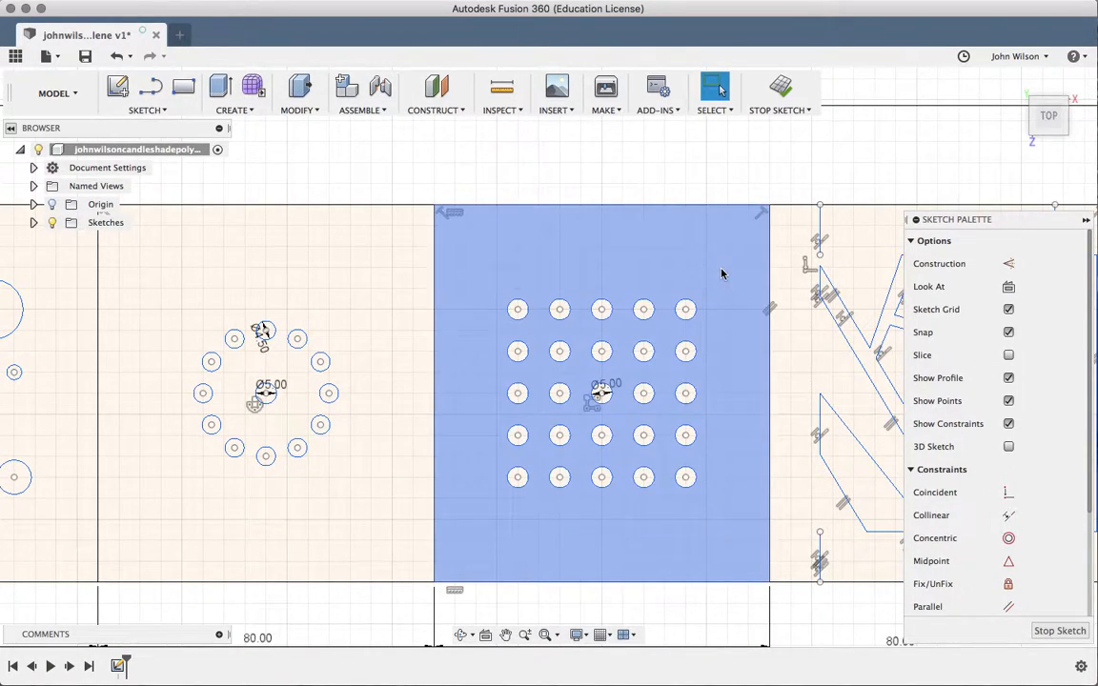
Delete the fourth panel's upper-left border stub, the outer vertical line near its right fold, the remaining bottom border line, and the lower right border line
scroll(720, 274, "right", 10)
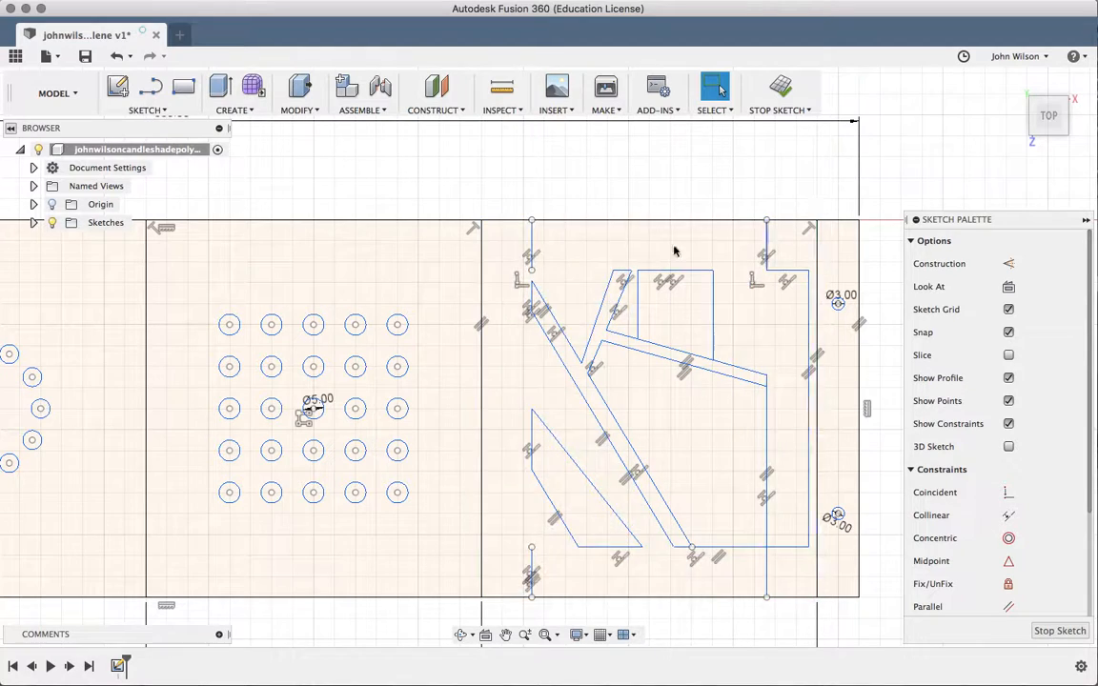
left_click(532, 249)
key("Delete")
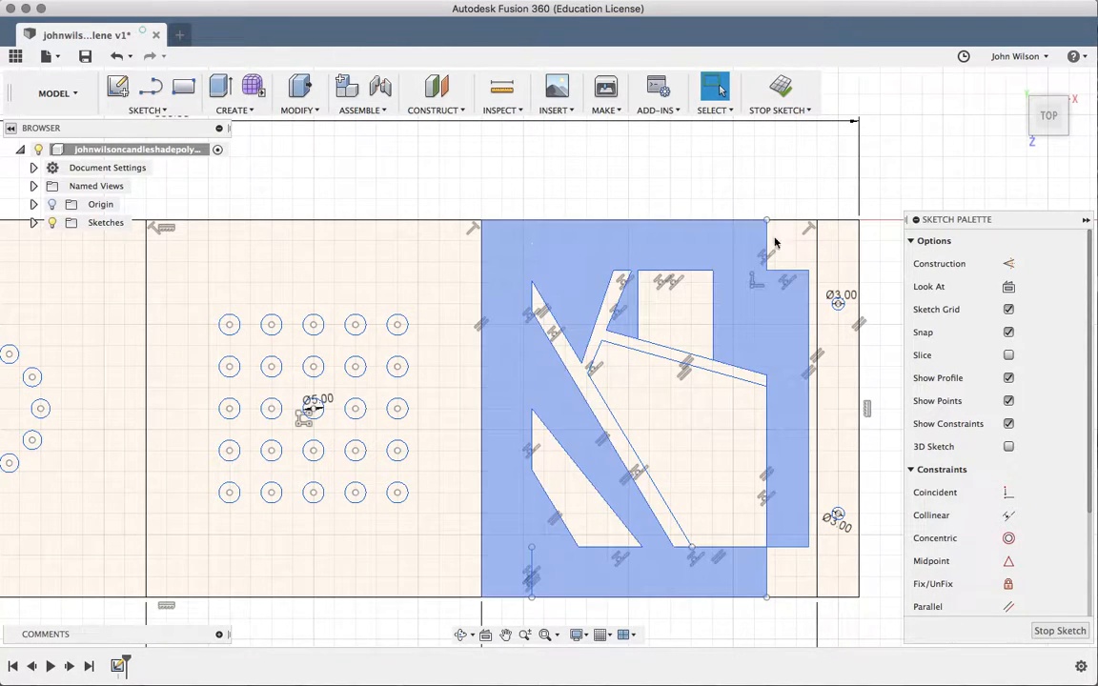
left_click(816, 291)
key("Delete")
left_click(788, 548)
key("Delete")
left_click(766, 577)
key("Delete")
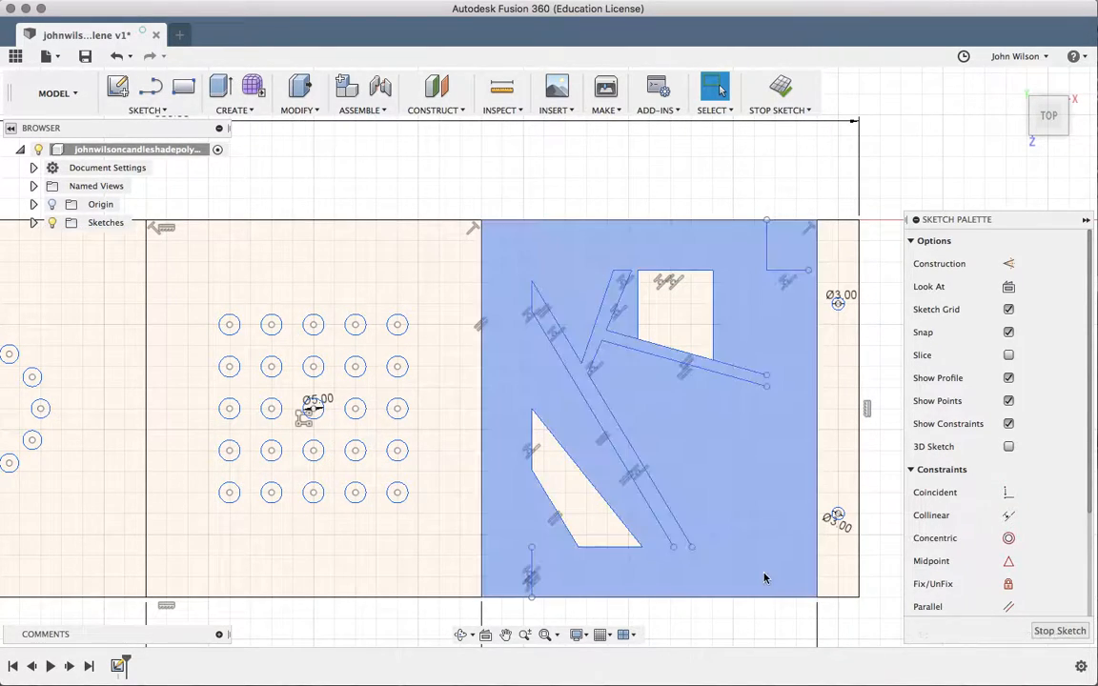
Delete the leftover horizontal and vertical line pieces at the fourth panel's upper-right corner
left_click(777, 271)
key("Delete")
left_click(767, 250)
key("Delete")
scroll(666, 421, "down", 5)
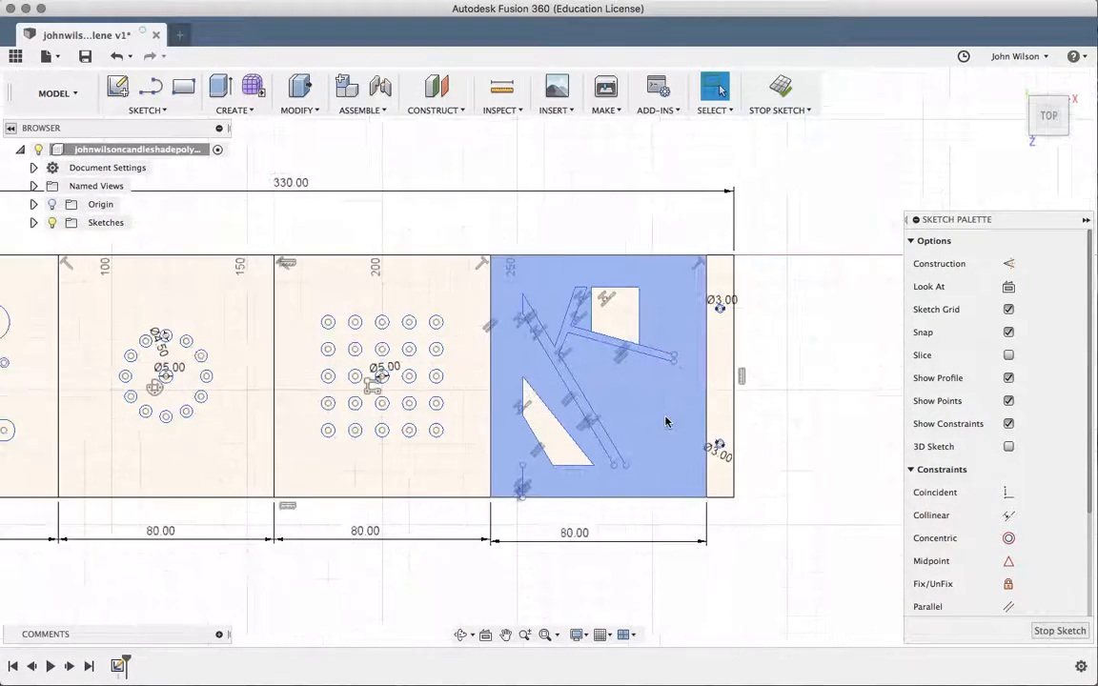
scroll(667, 423, "up", 2)
scroll(666, 421, "left", 3)
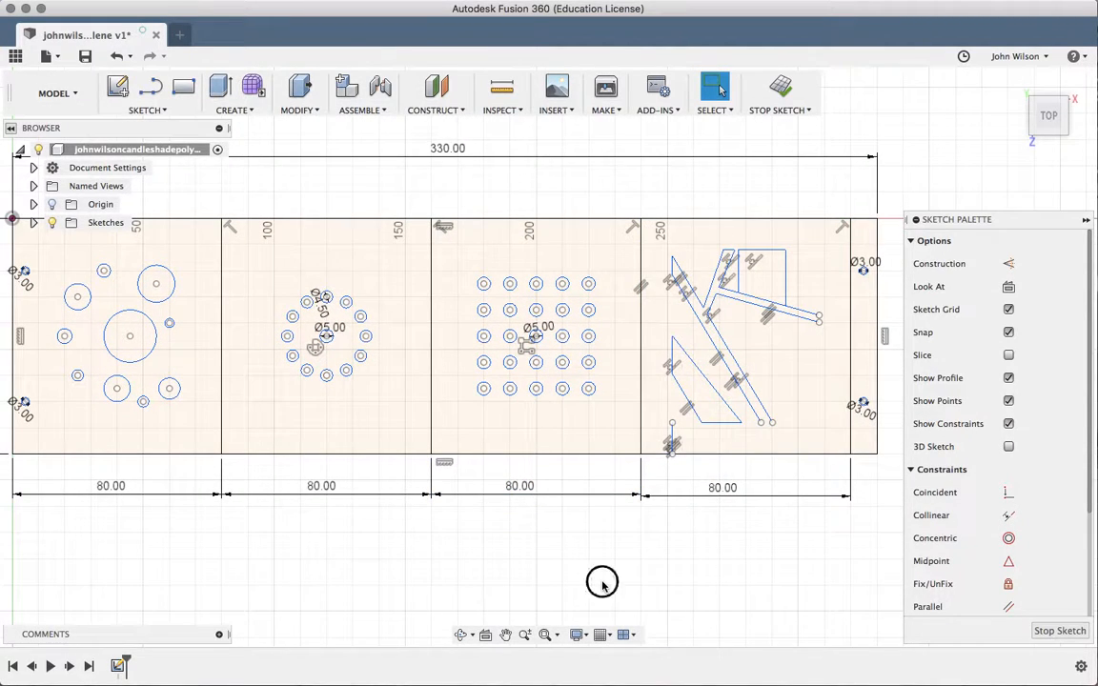
scroll(602, 586, "left", 3)
scroll(602, 586, "right", 3)
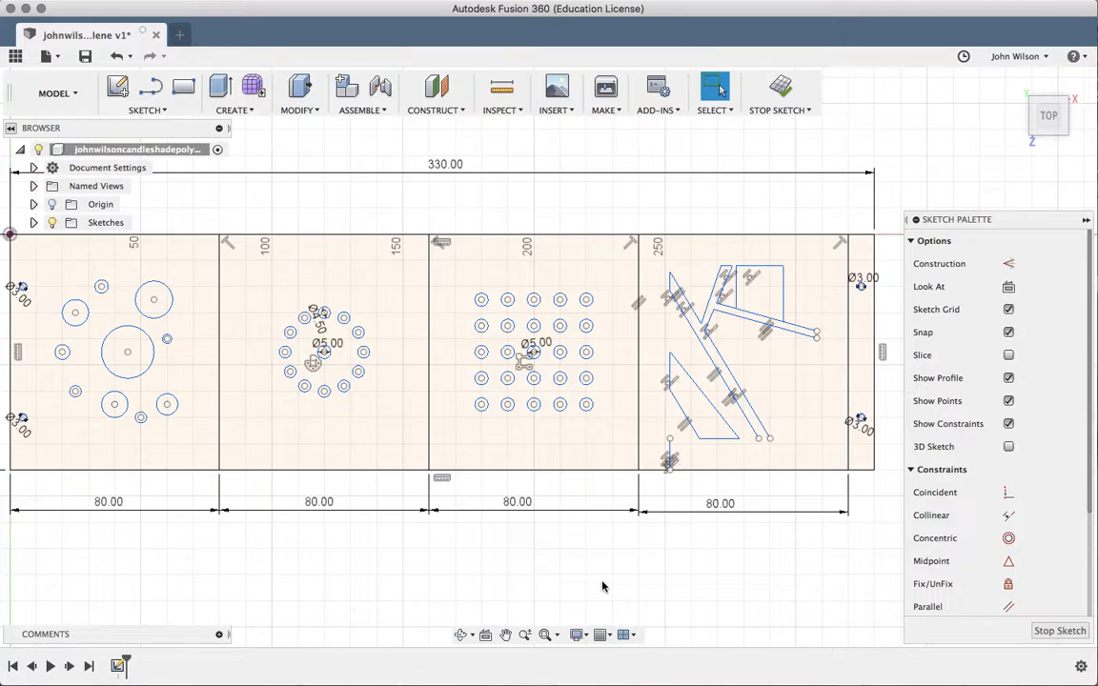
mouse_move(798, 9)
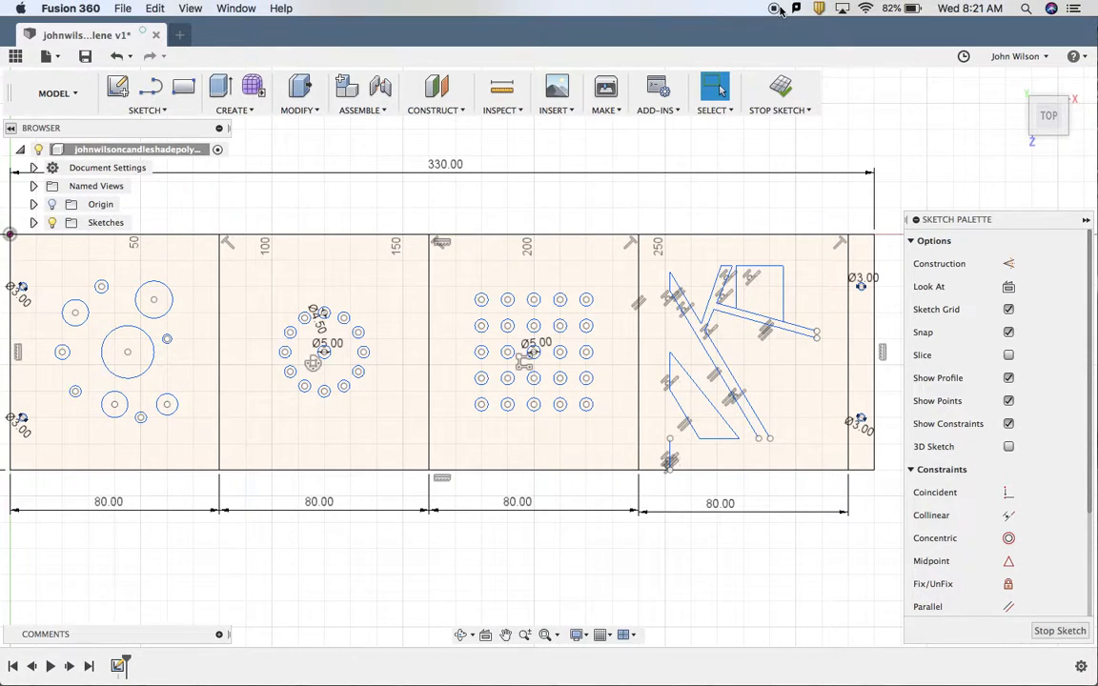